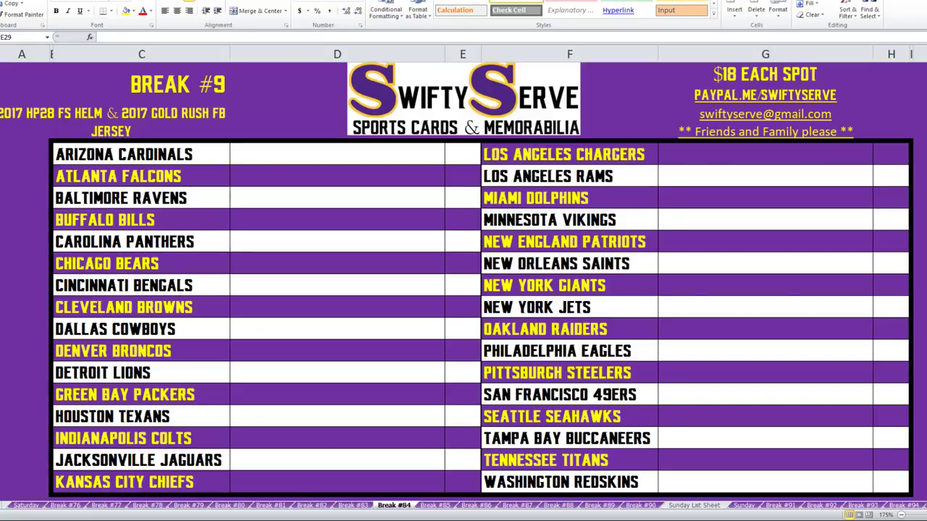
Step: Enter buyer names in column D for Arizona Cardinals, Atlanta Falcons, Baltimore Ravens and Buffalo Bills
click(337, 154)
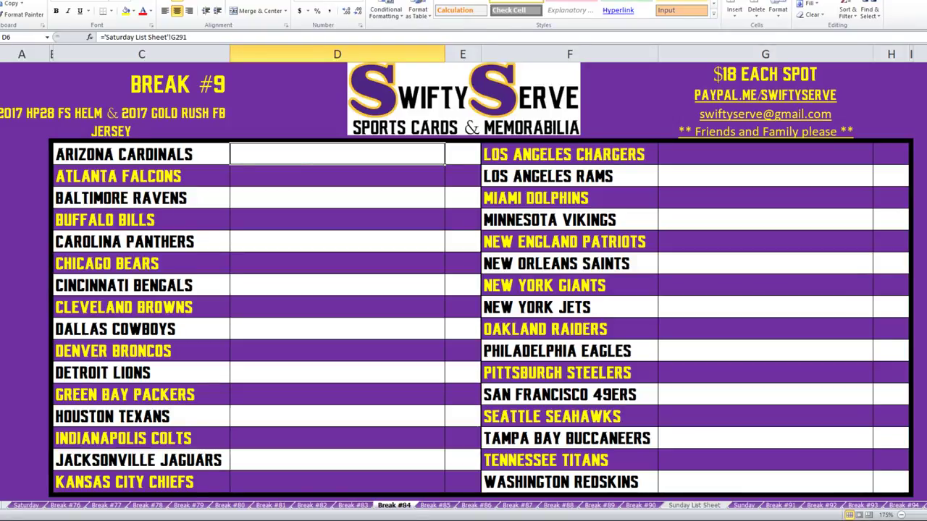
text(TONY P)
key(Return)
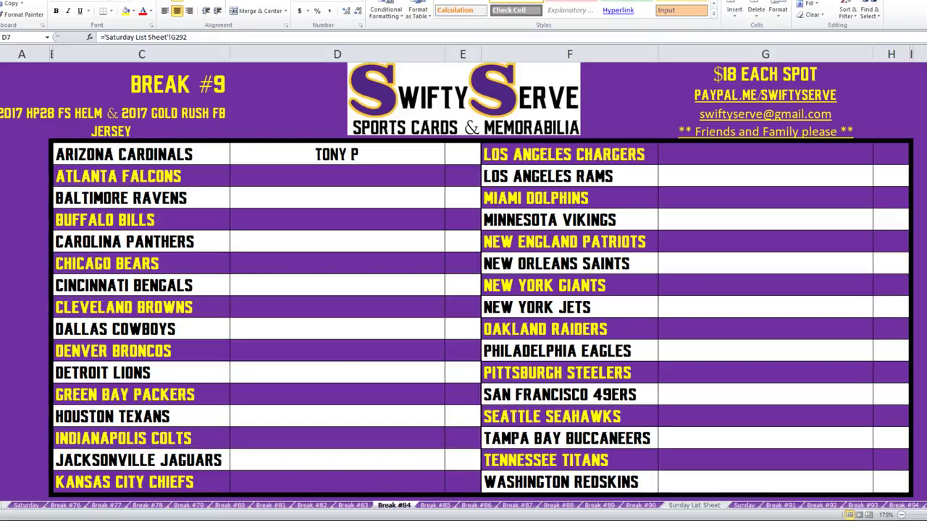
click(336, 176)
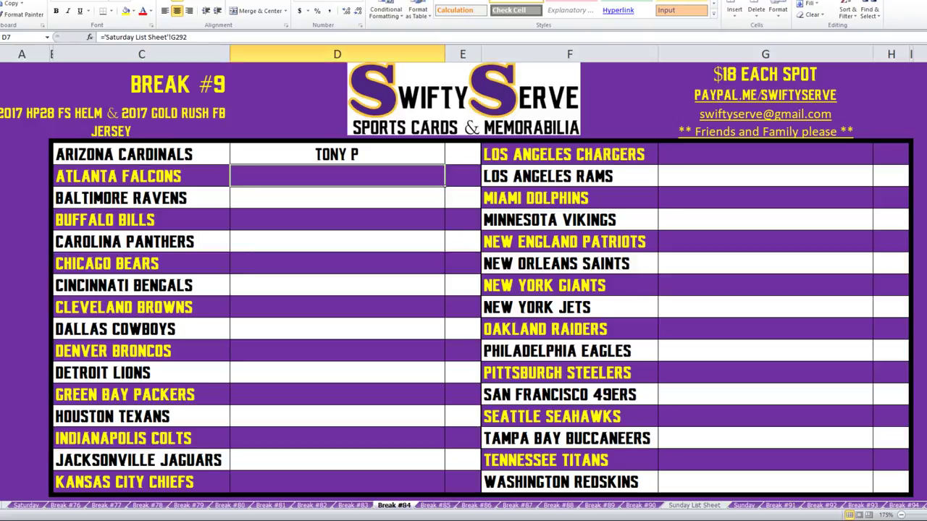
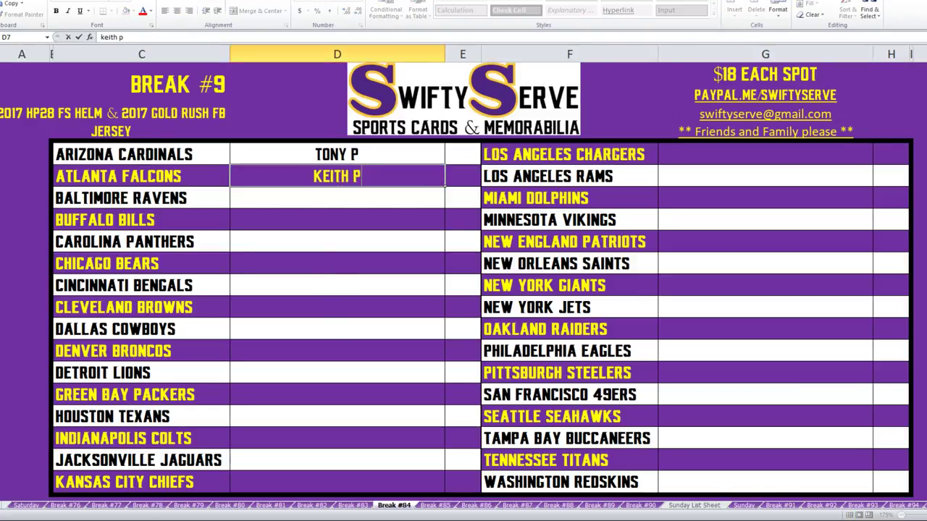
key(Return)
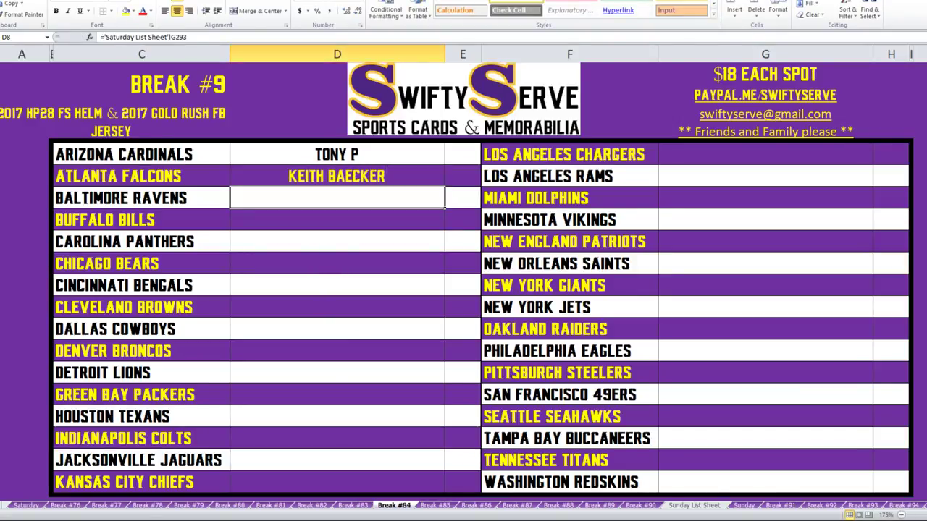
text(jdc)
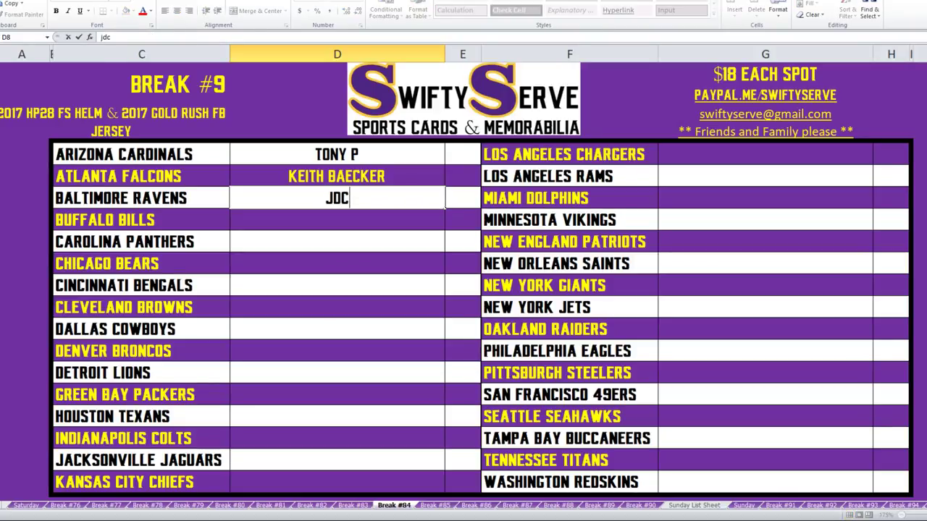
text(zero 80)
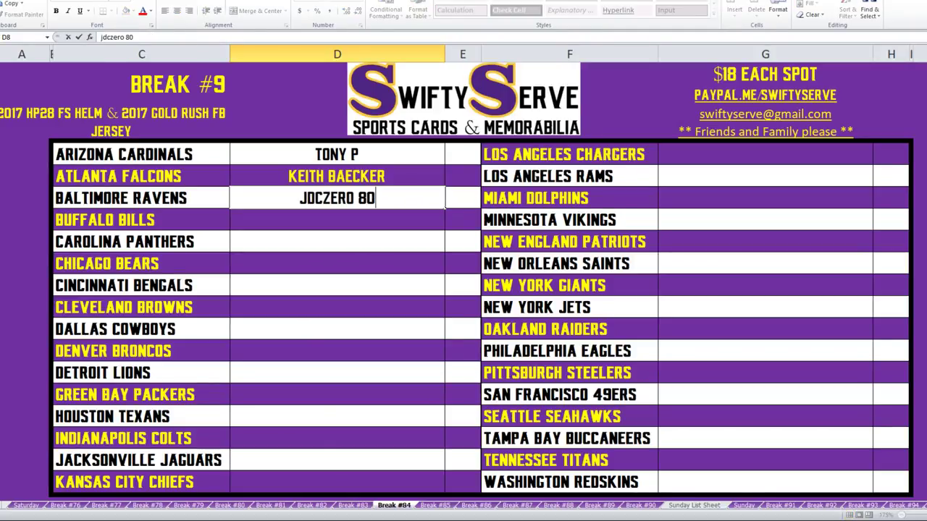
key(Return)
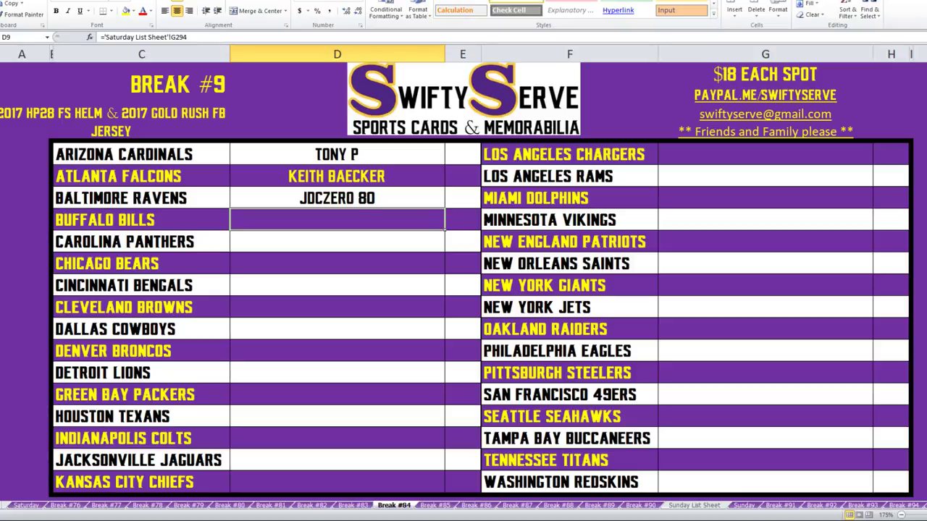
text(j)
key(Return)
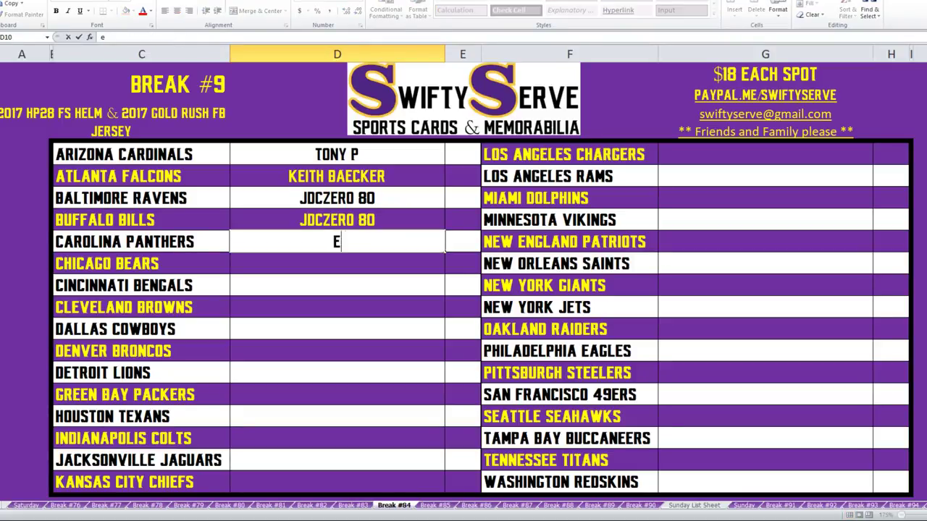
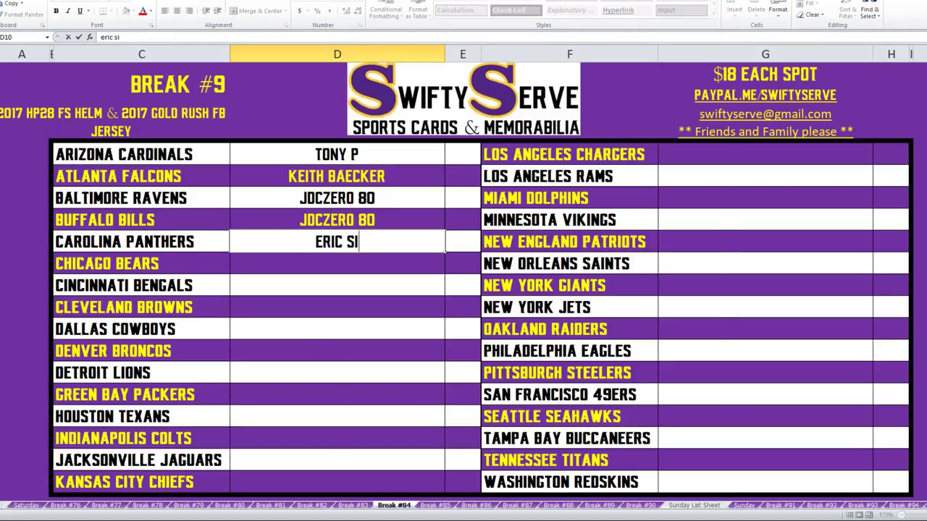
Step: Enter buyer names for Carolina Panthers through Denver Broncos, fixing one surname typo and reusing repeat buyers
key(Return)
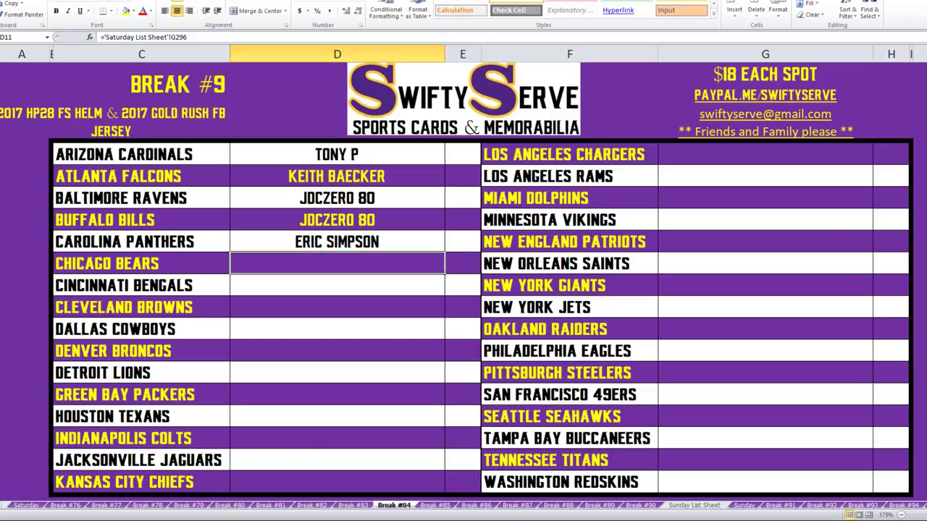
key(Return)
text(matt)
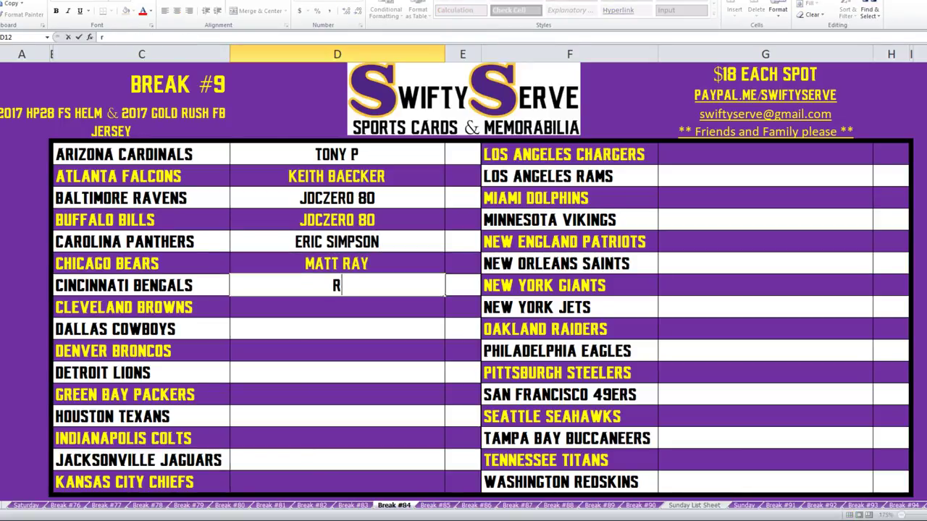
key(Return)
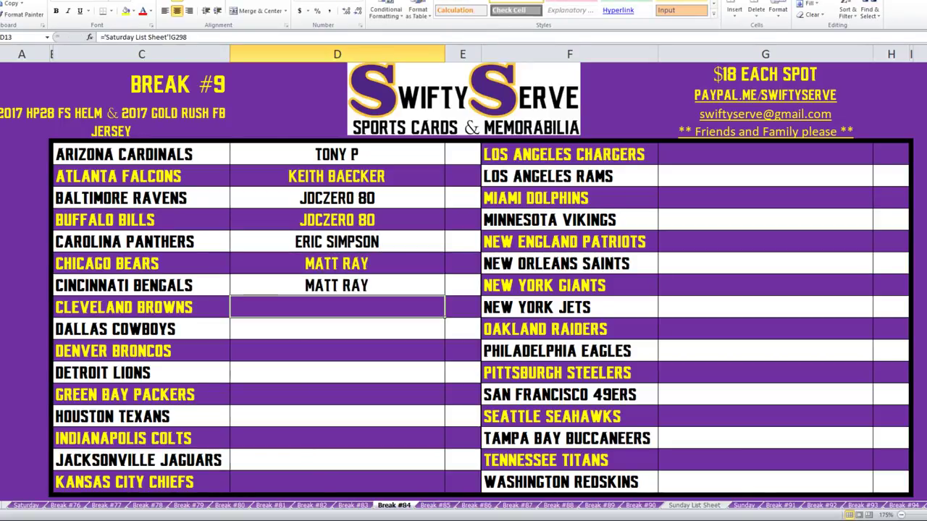
text(jpawe)
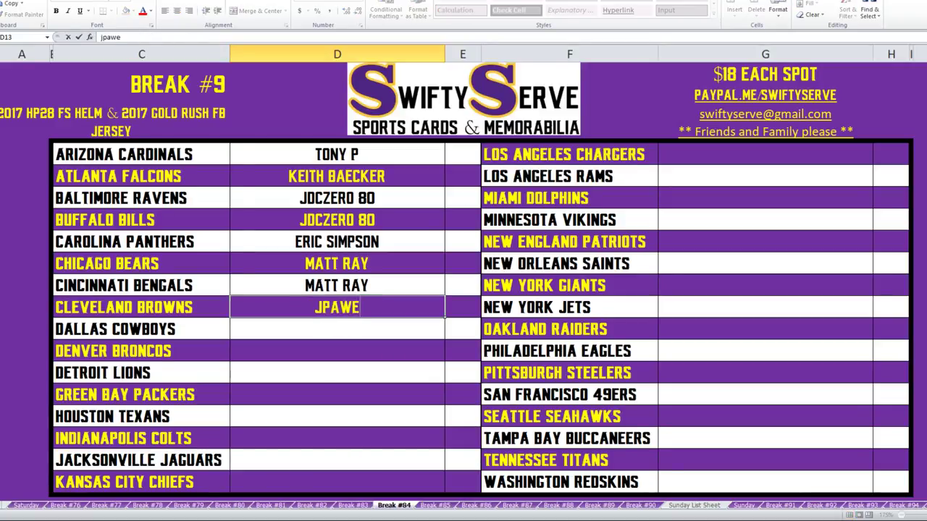
key(Return)
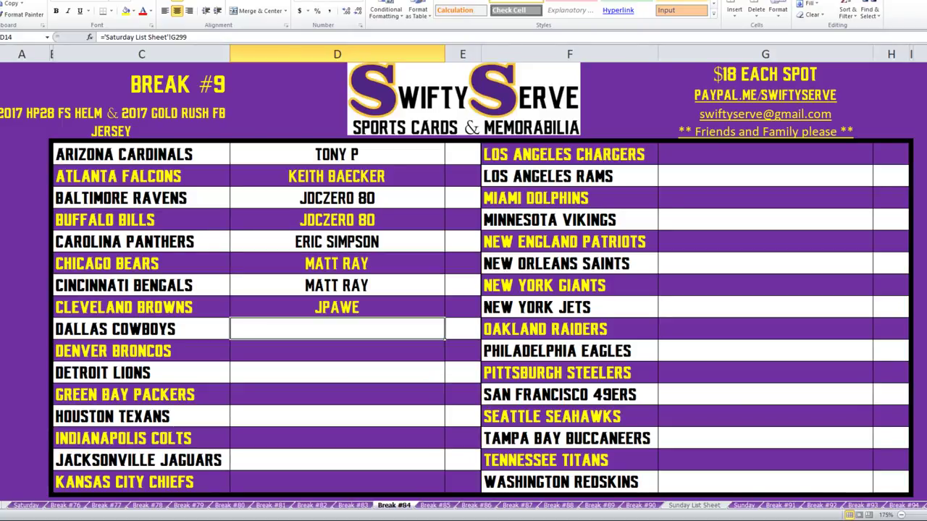
text(jpa)
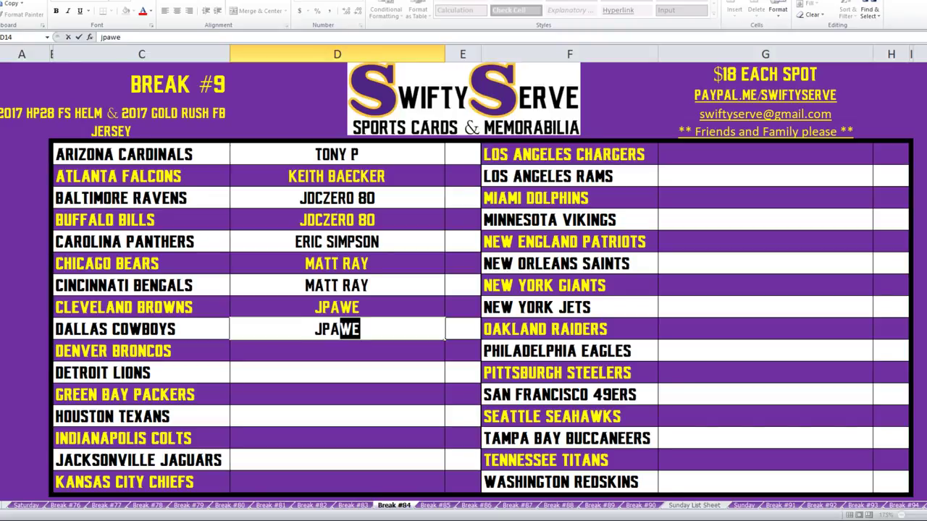
key(Return)
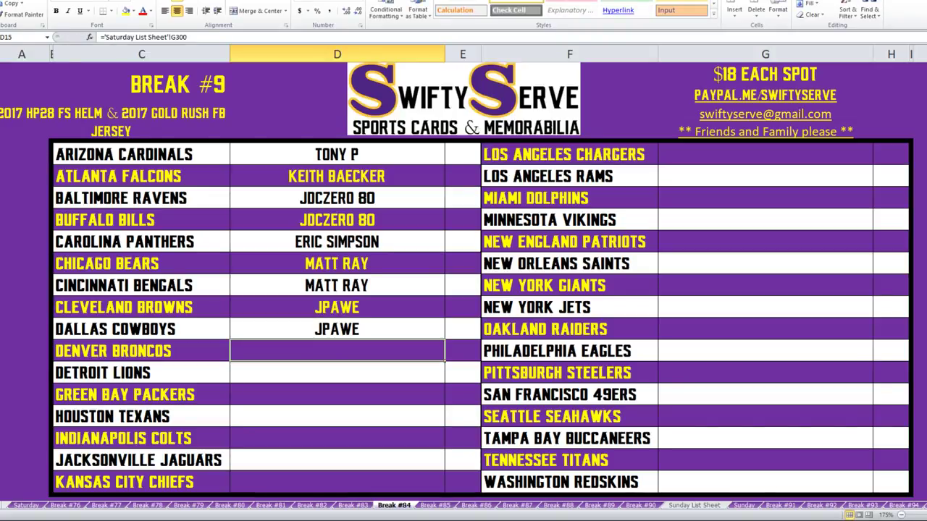
text(bob dobbs)
key(Return)
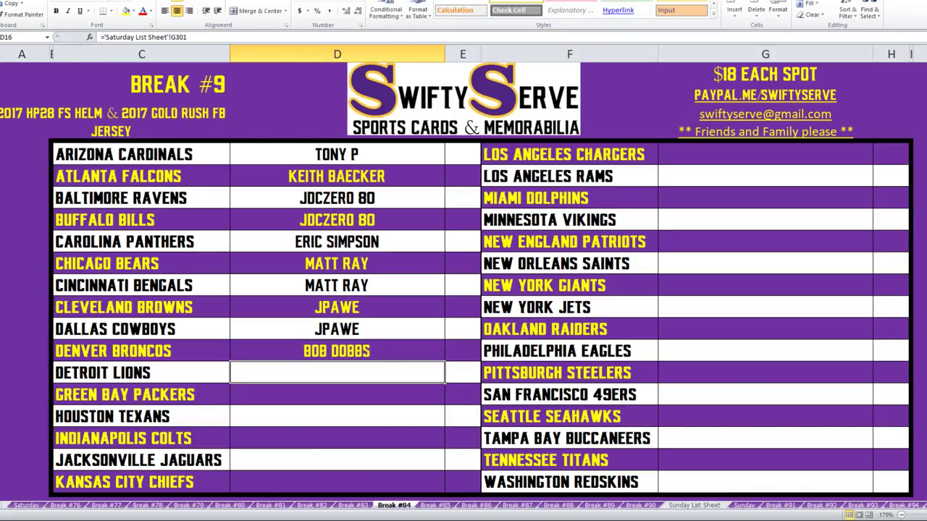
Step: Fill the Arizona Cardinals buyer cells D6:E6 green
click(568, 154)
drag(568, 155, 471, 155)
click(134, 11)
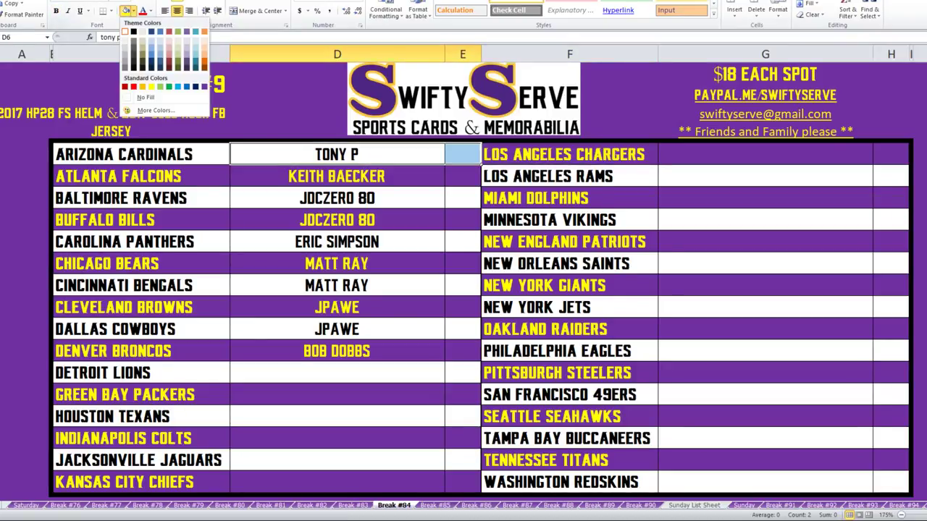
click(176, 95)
Step: Enter buyer names for Detroit Lions, Green Bay Packers, Houston Texans and Indianapolis Colts
click(336, 372)
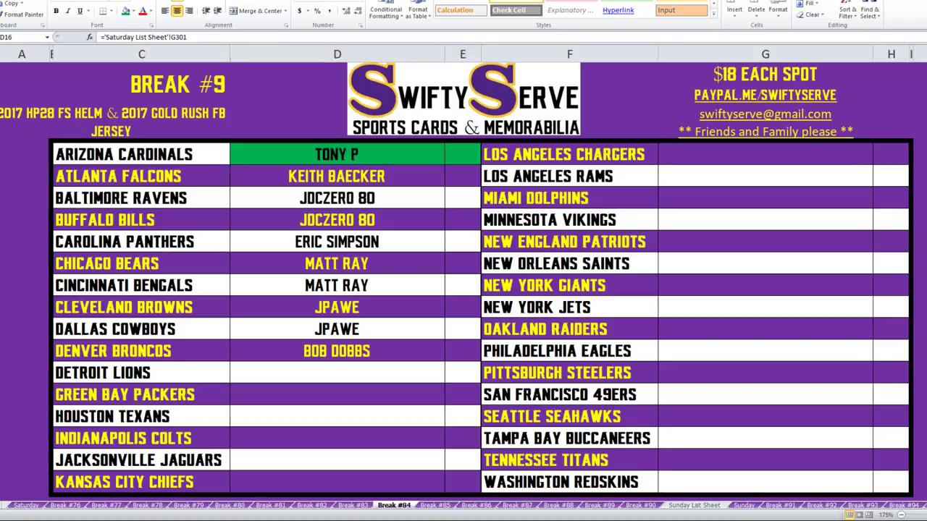
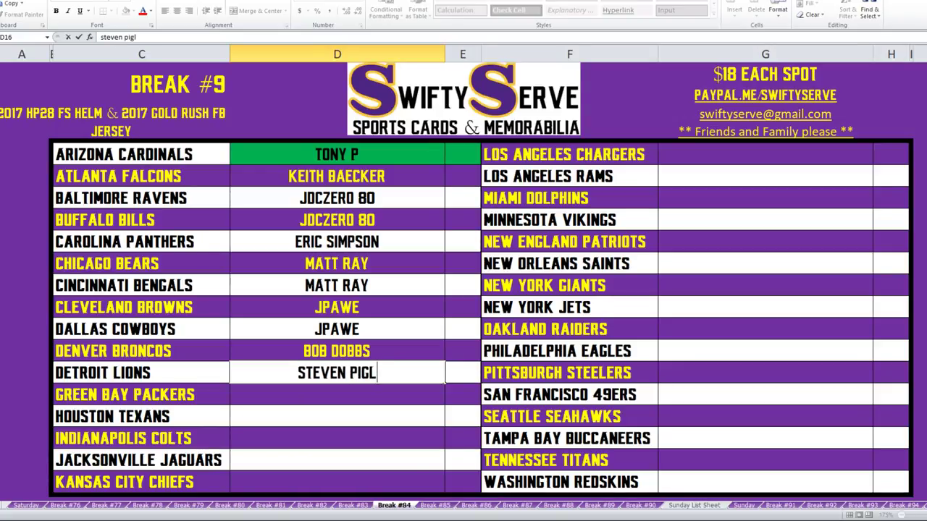
key(Return)
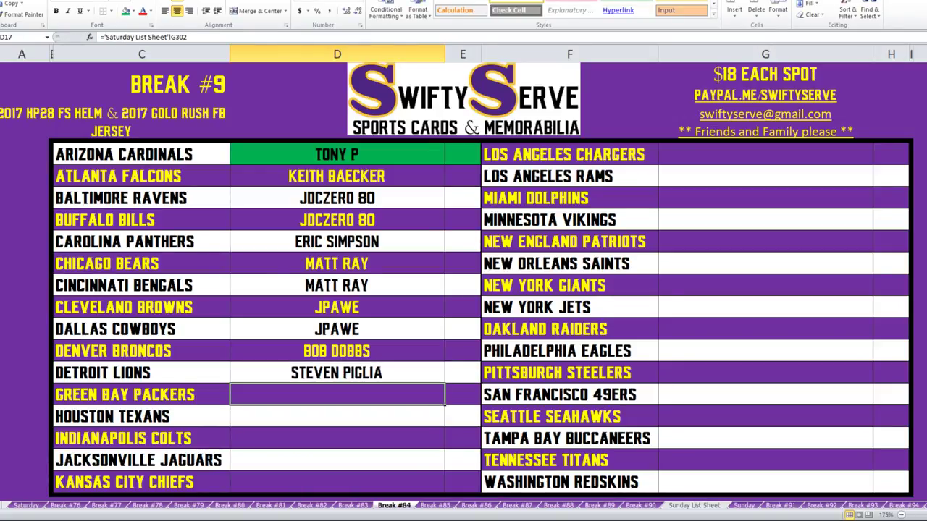
text(s)
key(Return)
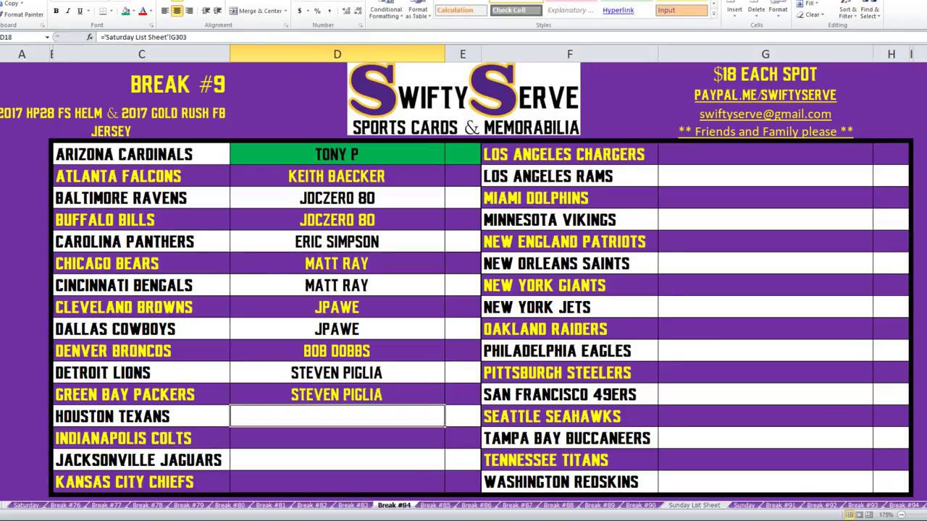
text(giant)
key(Return)
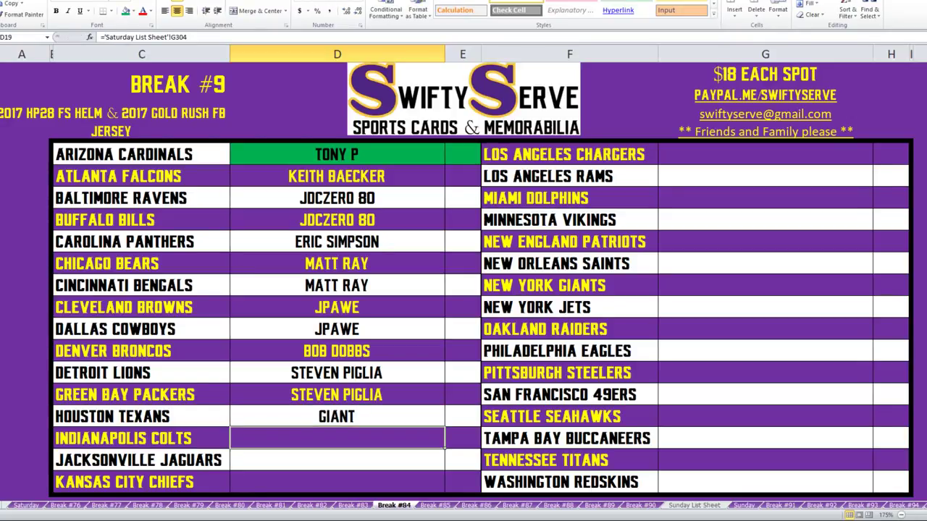
text(g)
key(Return)
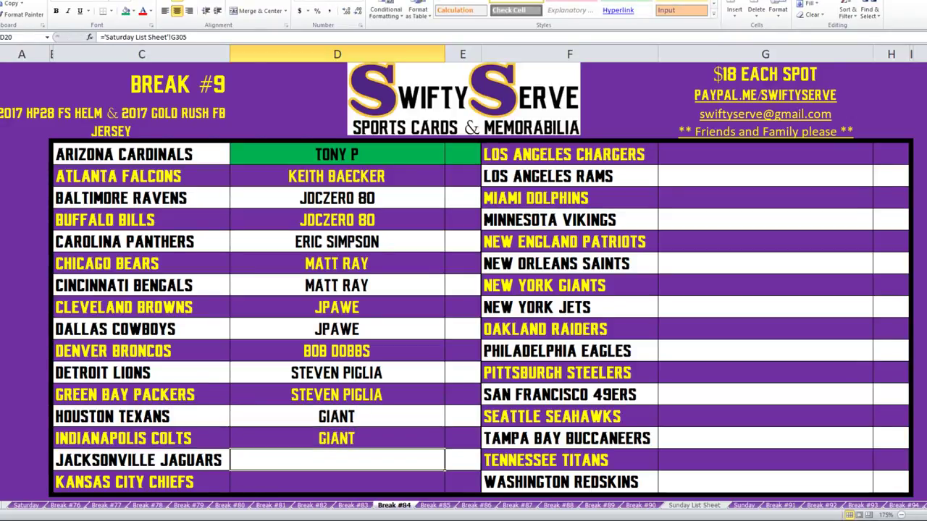
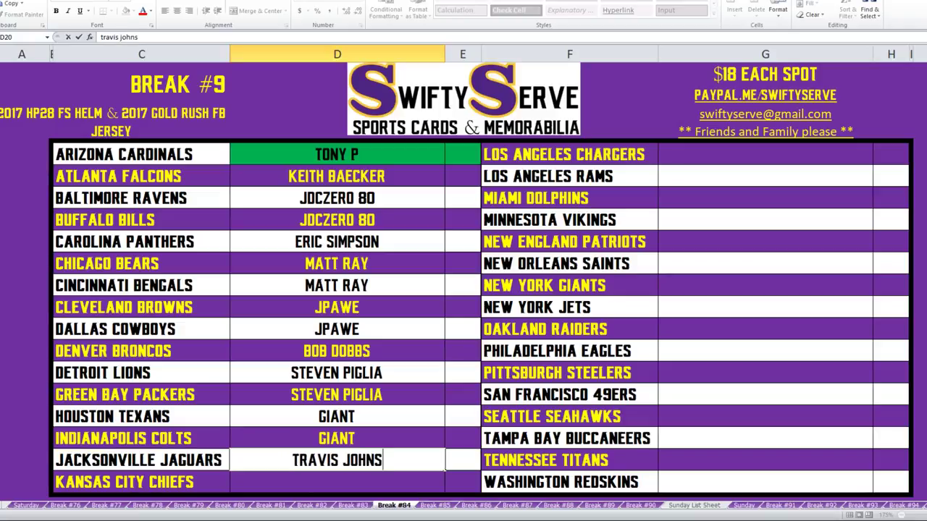
Step: Enter buyer names for Jacksonville Jaguars and Kansas City Chiefs, correcting the misspelled surname
key(Return)
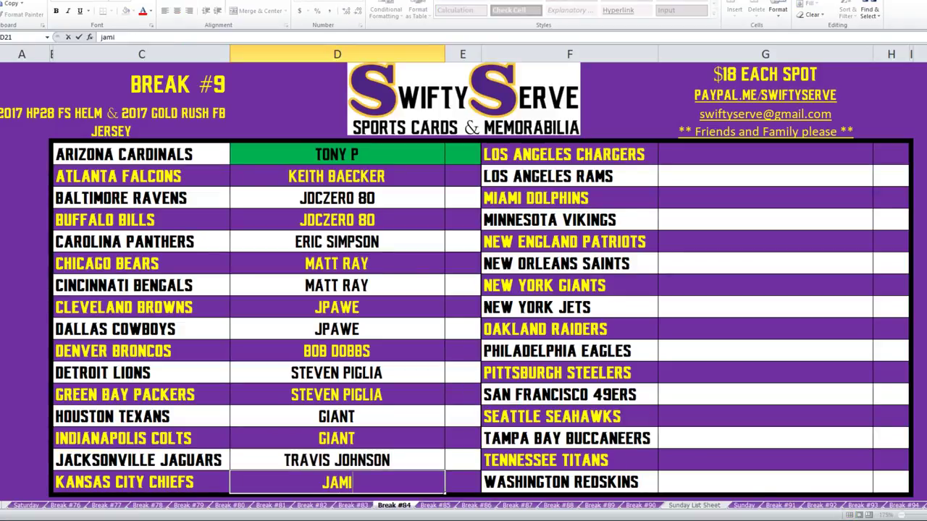
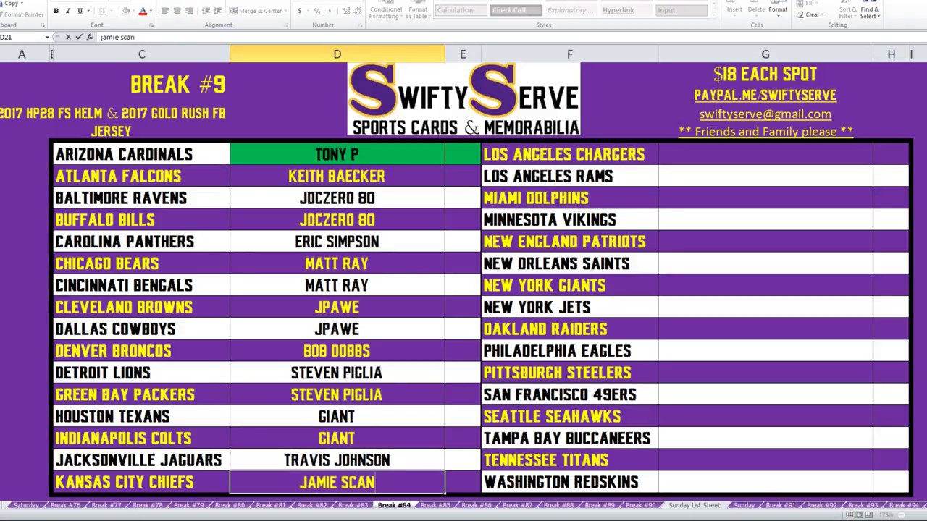
key(Return)
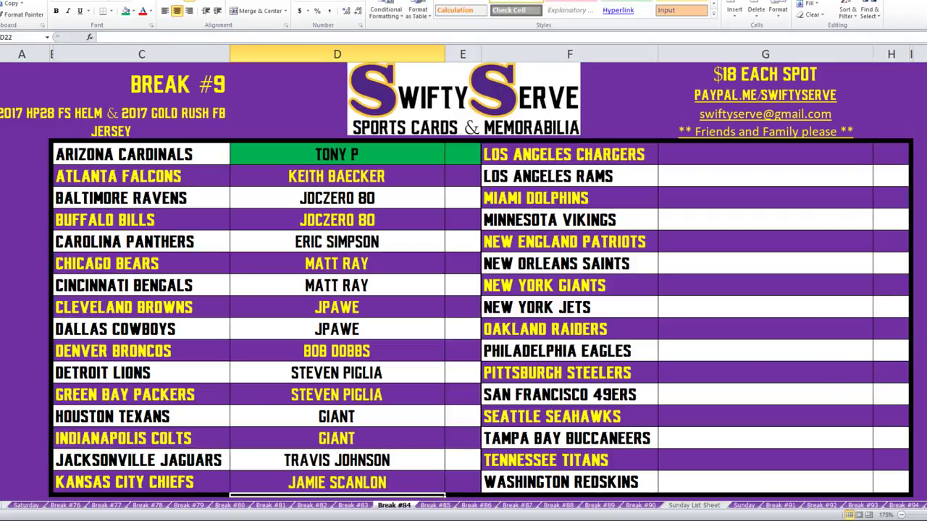
Step: Enter buyer names in column G for the Chargers, Rams, Dolphins and Vikings
click(765, 154)
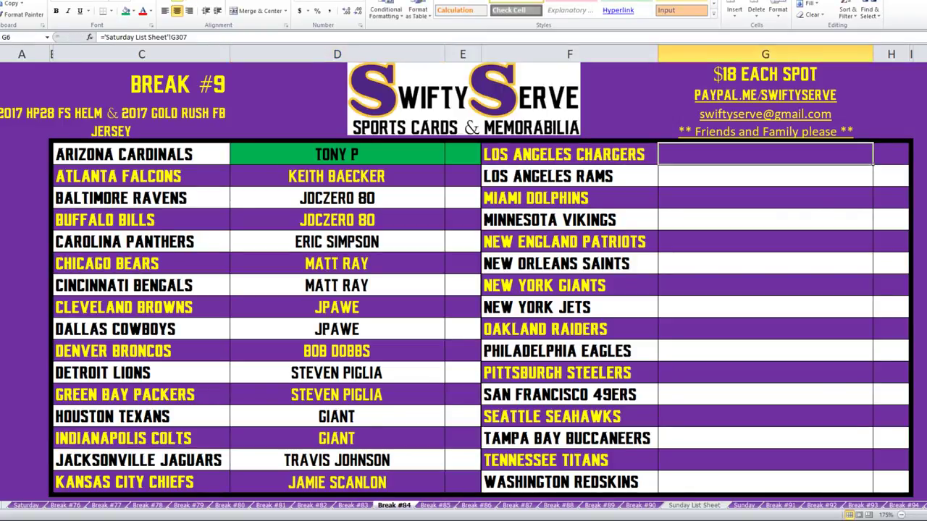
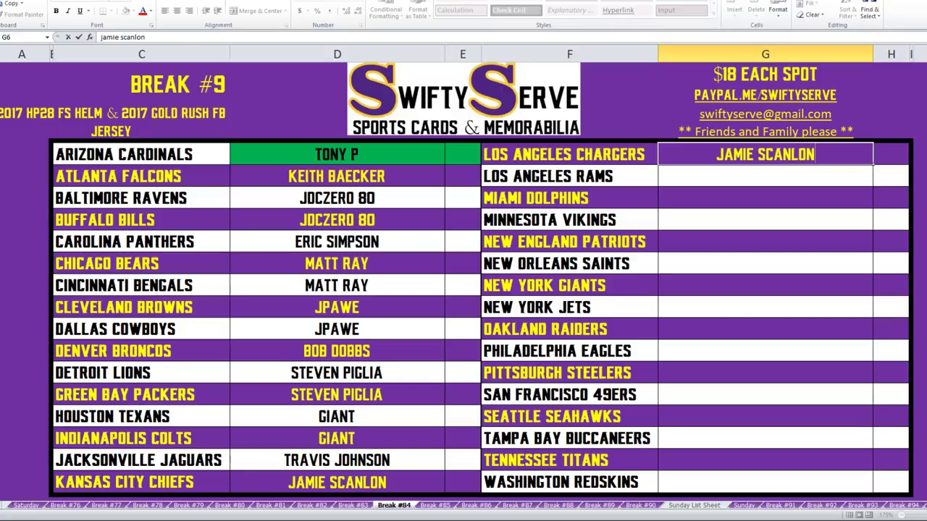
key(Return)
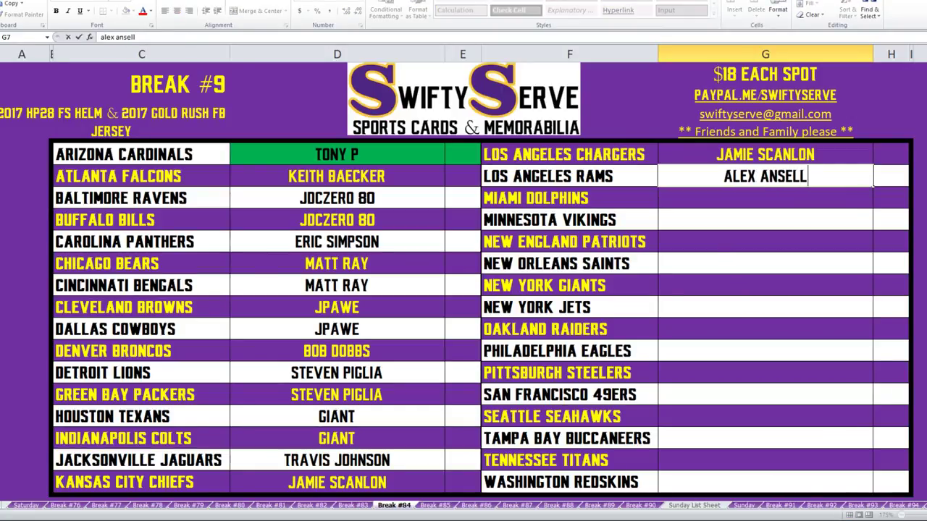
key(Return)
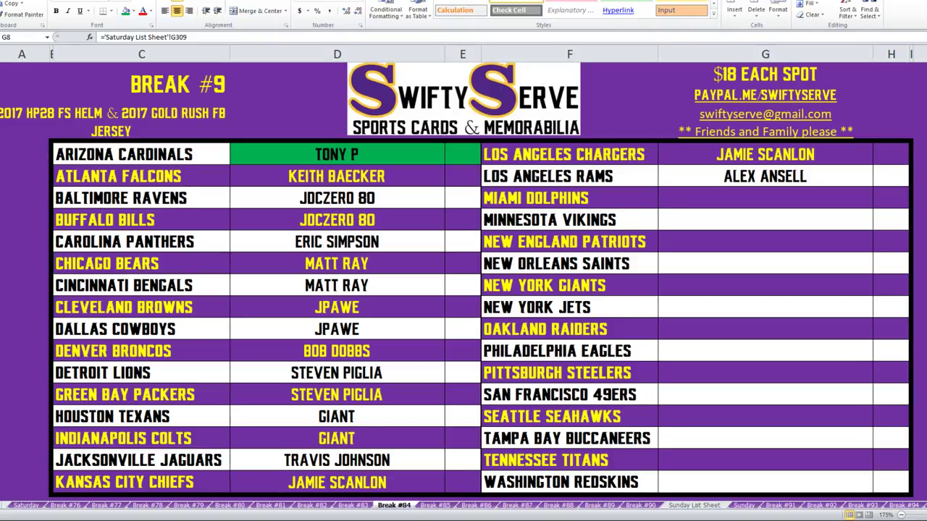
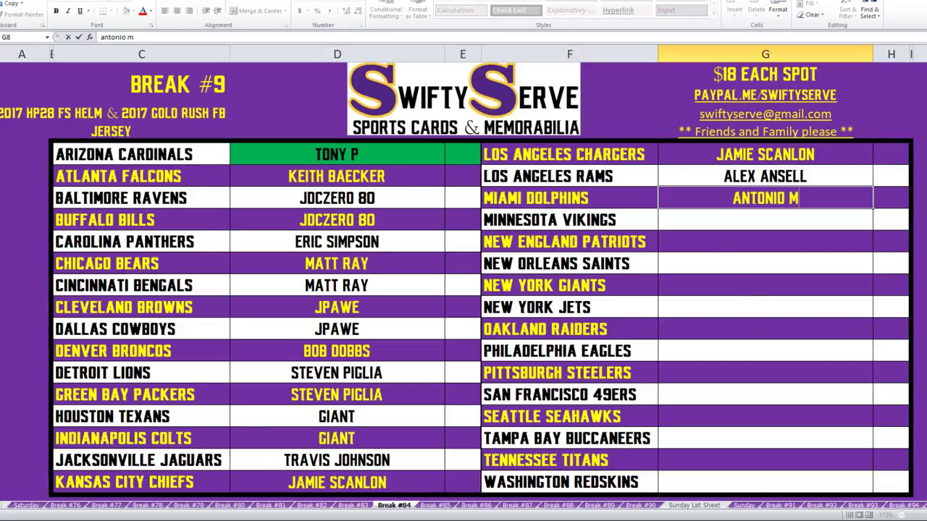
key(Return)
text(an)
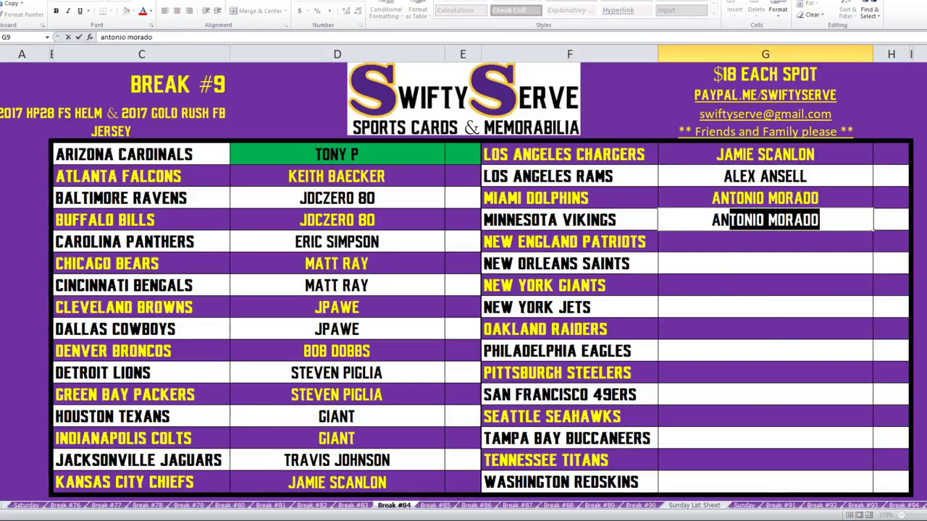
key(Return)
Step: Enter buyer names for New England Patriots through Philadelphia Eagles, accepting AutoComplete for repeats
text(bobby g)
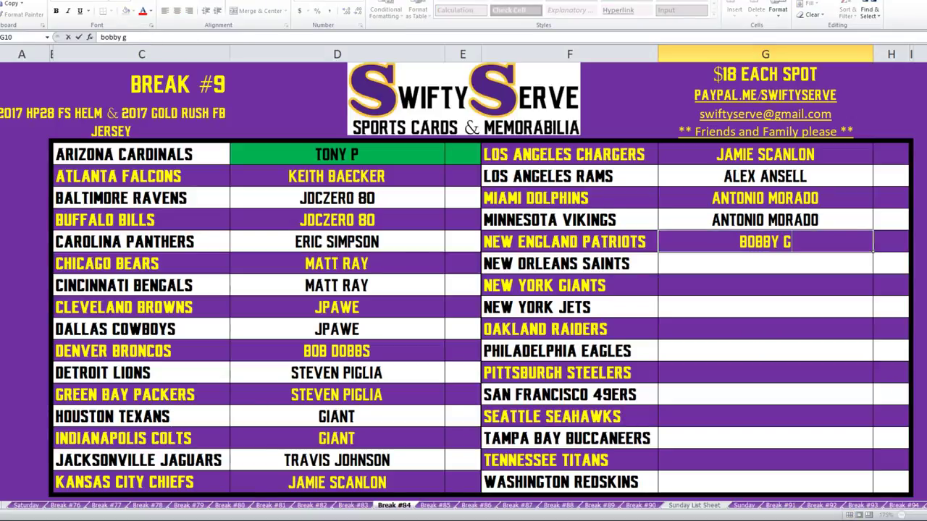
key(Return)
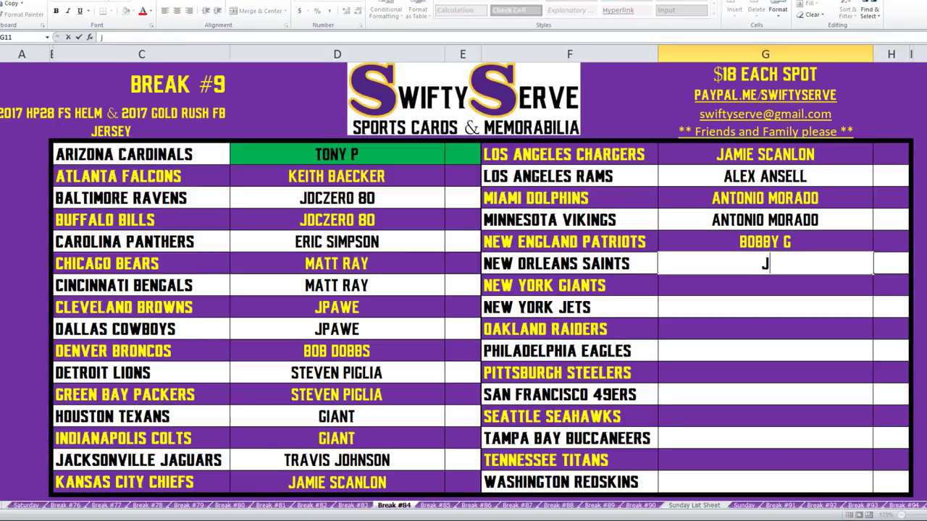
key(Return)
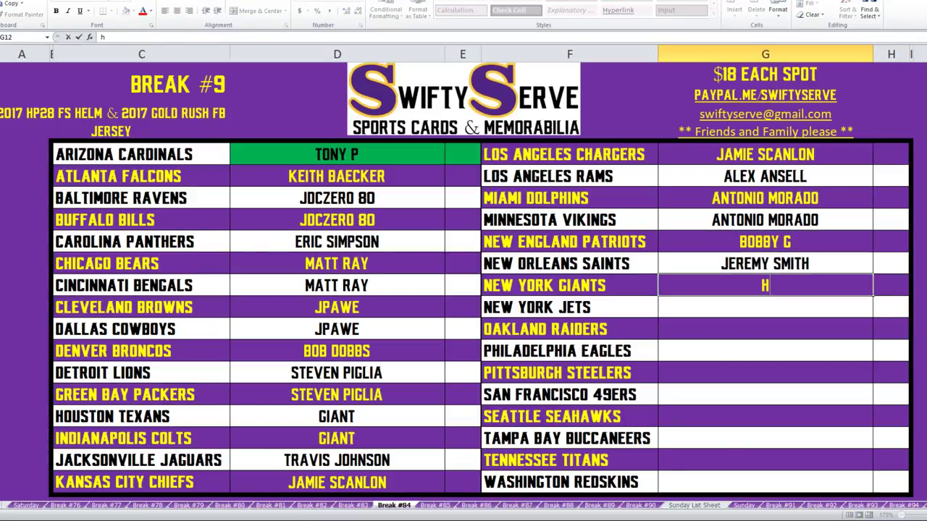
key(Return)
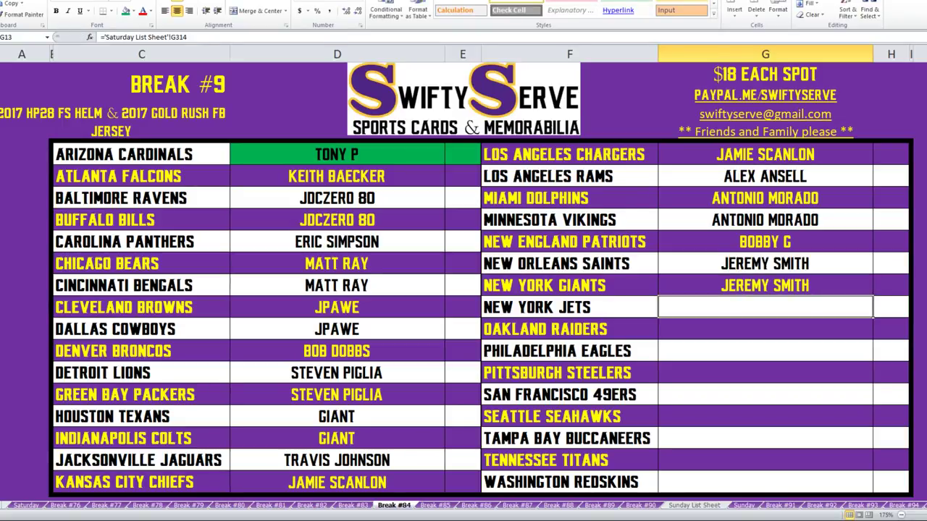
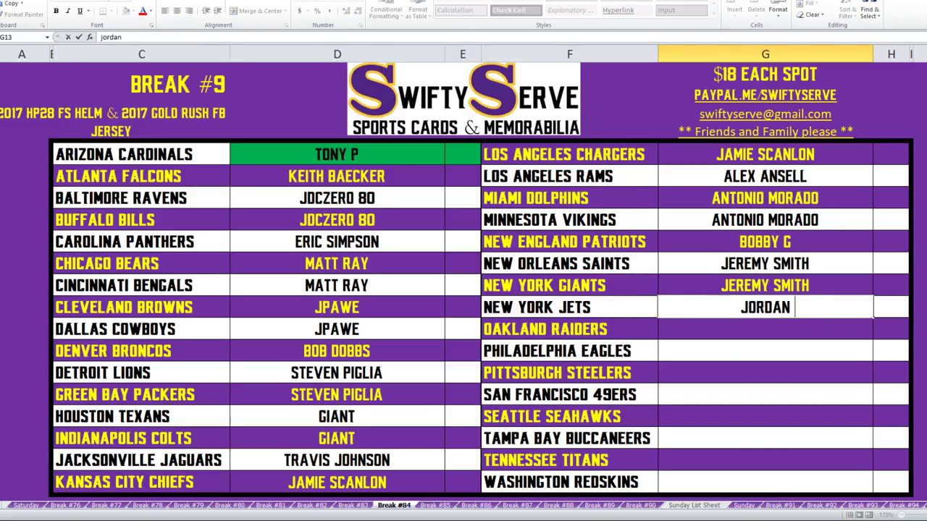
key(Return)
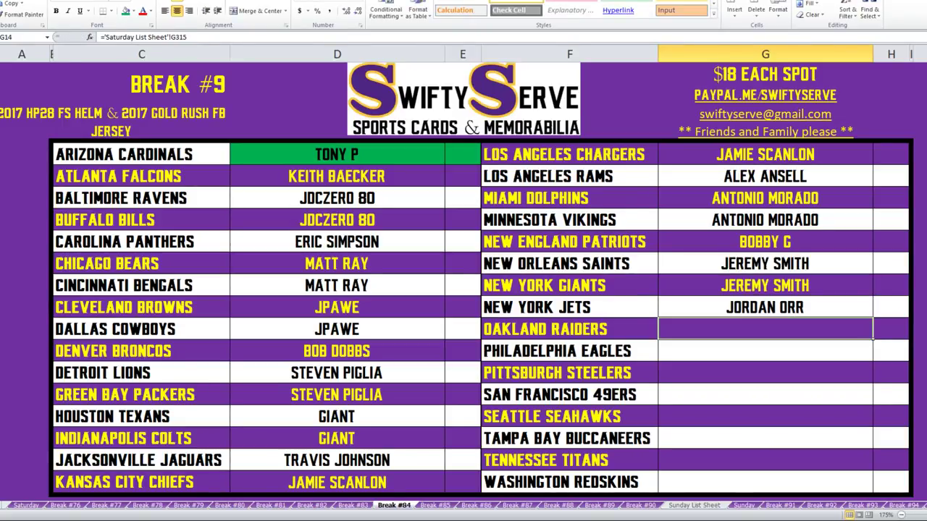
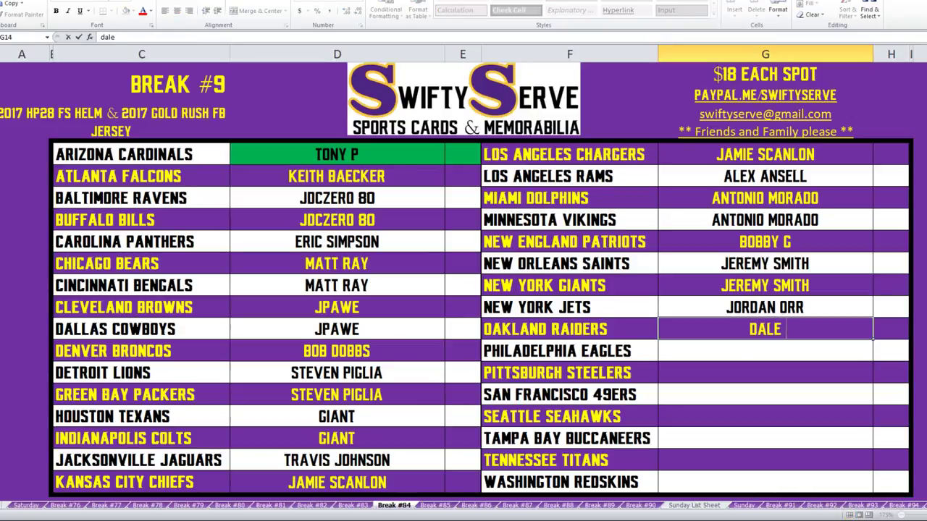
key(Return)
text(DAL)
key(Return)
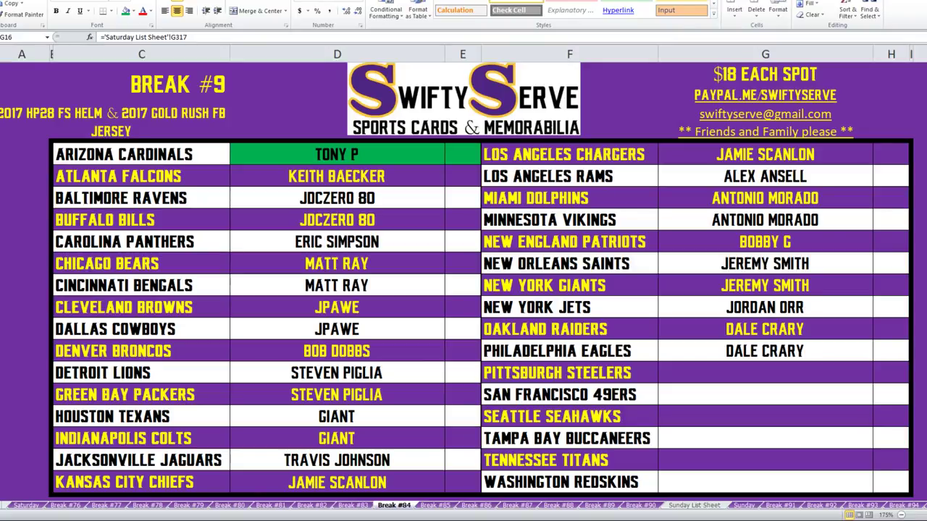
Step: Check the Steelers cell's existing formula, enter its buyer, and start typing the 49ers buyer
key(F2)
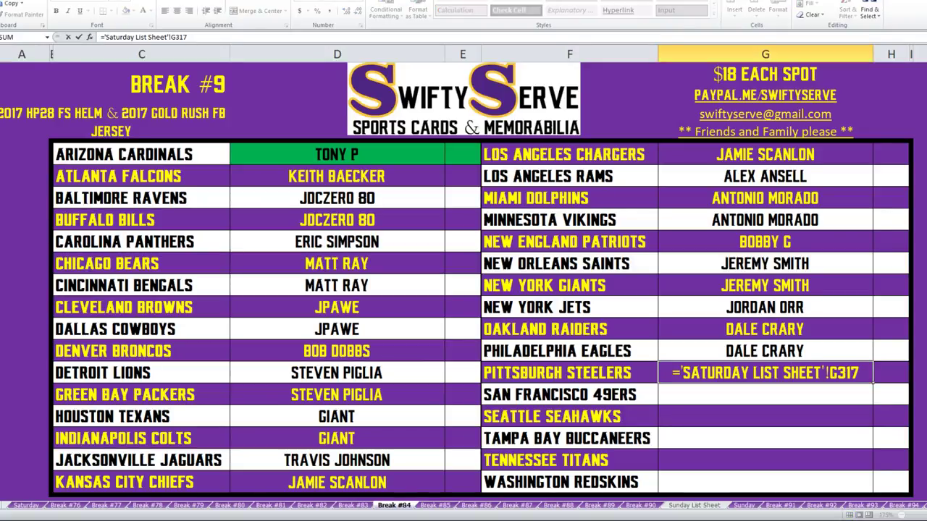
key(Escape)
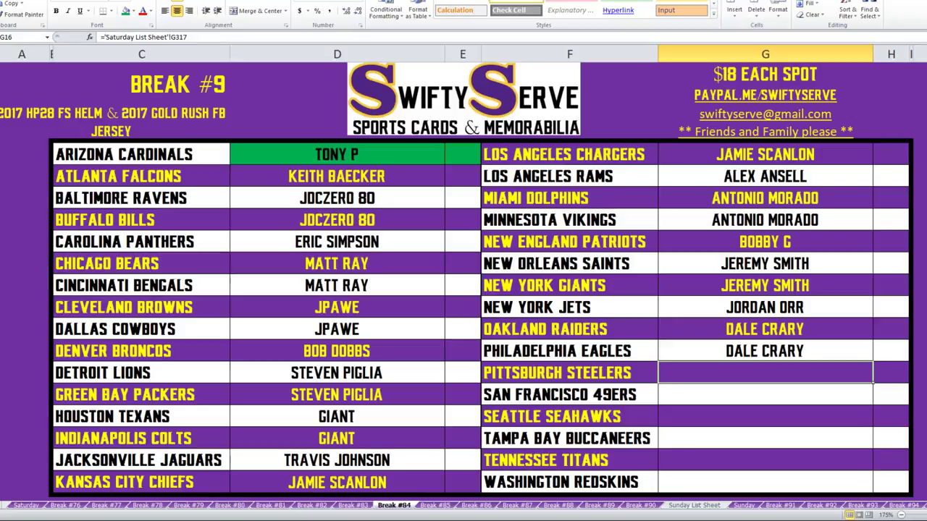
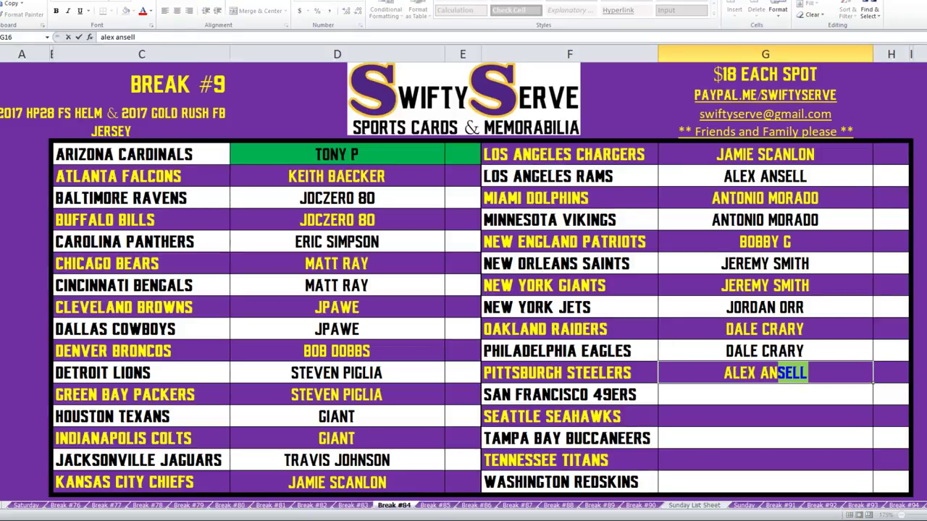
key(Return)
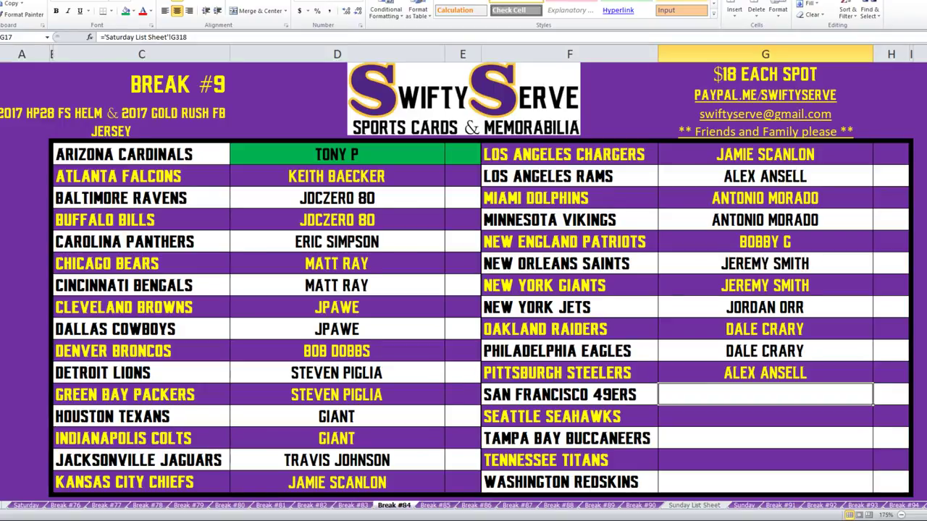
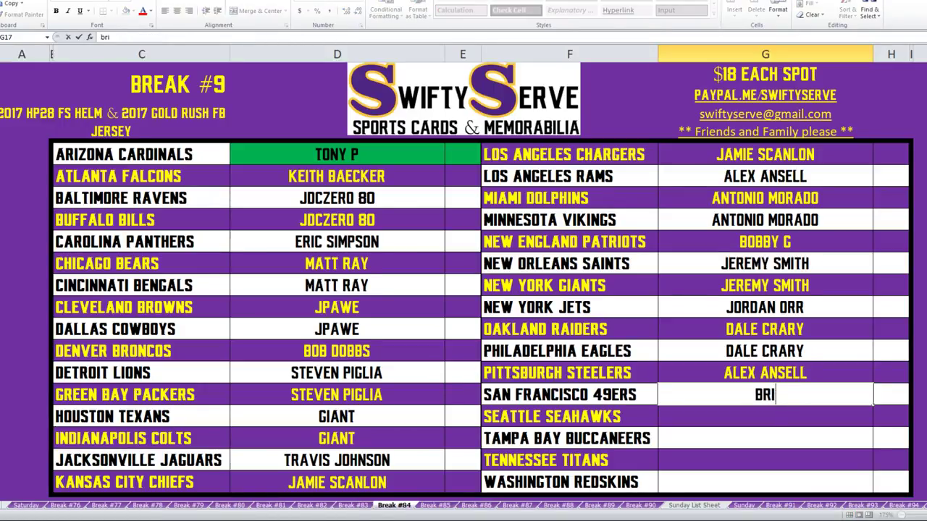
Step: Confirm the San Francisco 49ers buyer and enter the Seattle Seahawks buyer name
key(Return)
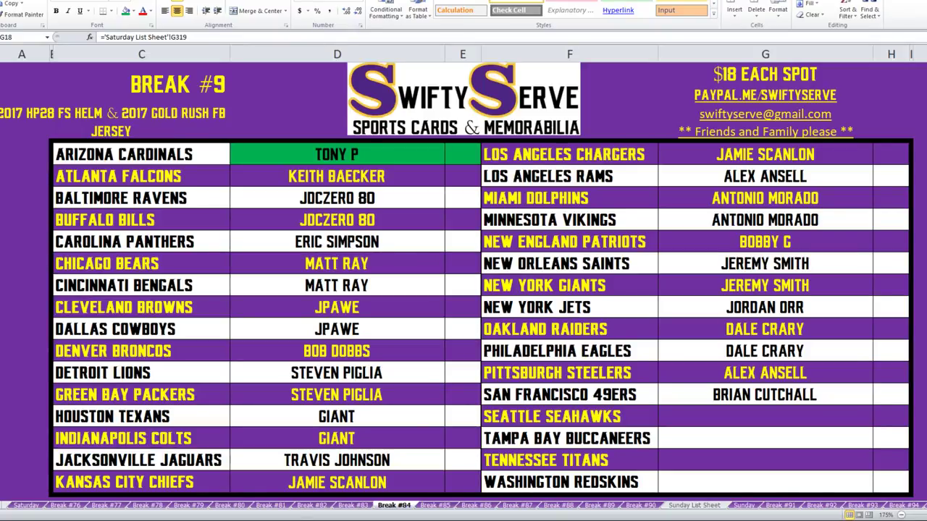
click(765, 416)
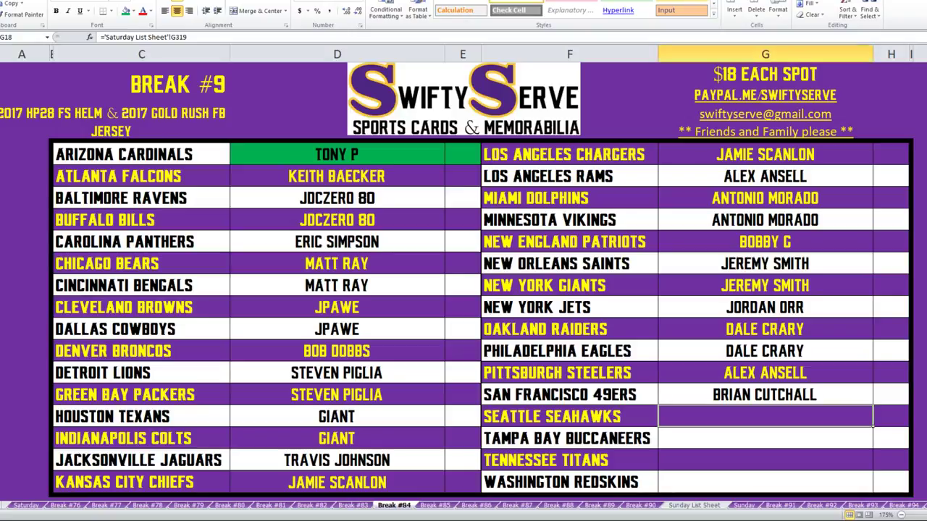
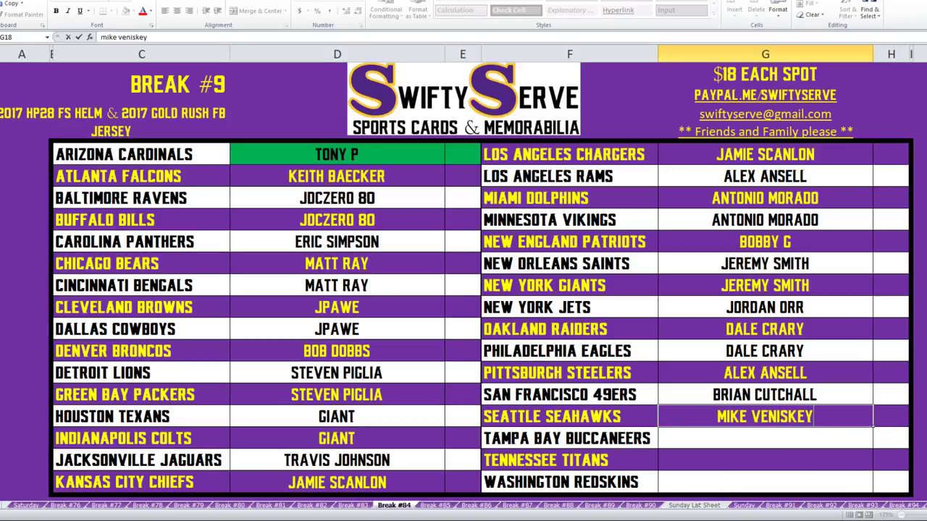
key(Return)
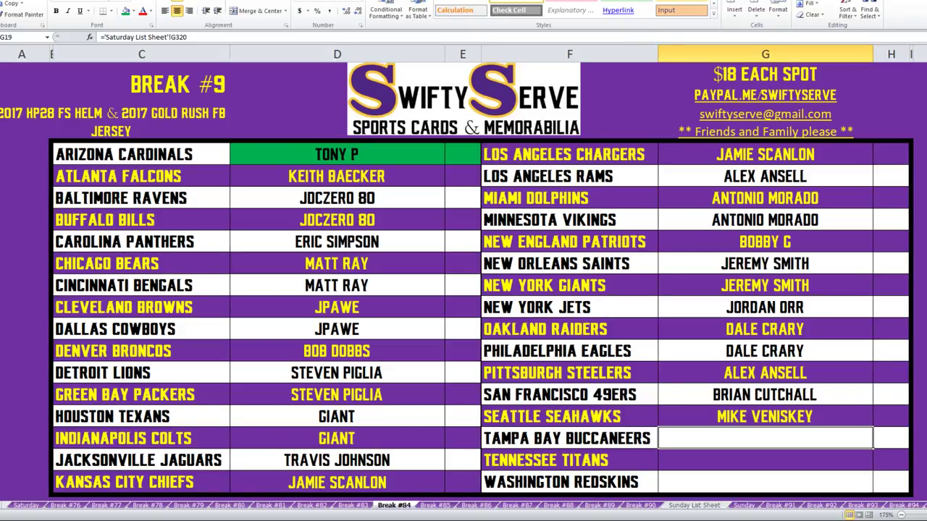
drag(764, 197, 764, 220)
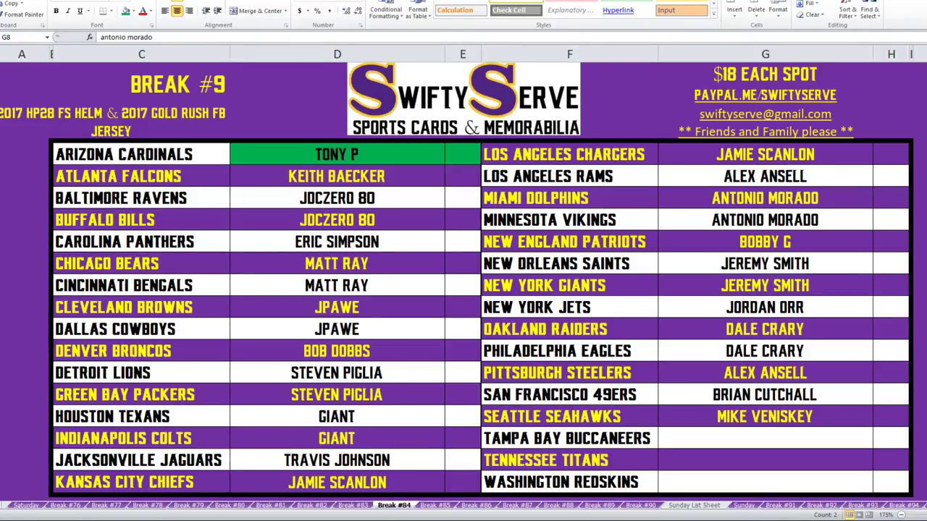
Step: Enter buyer names in G19:G21 for Tampa Bay Buccaneers, Tennessee Titans and Washington Redskins
click(765, 438)
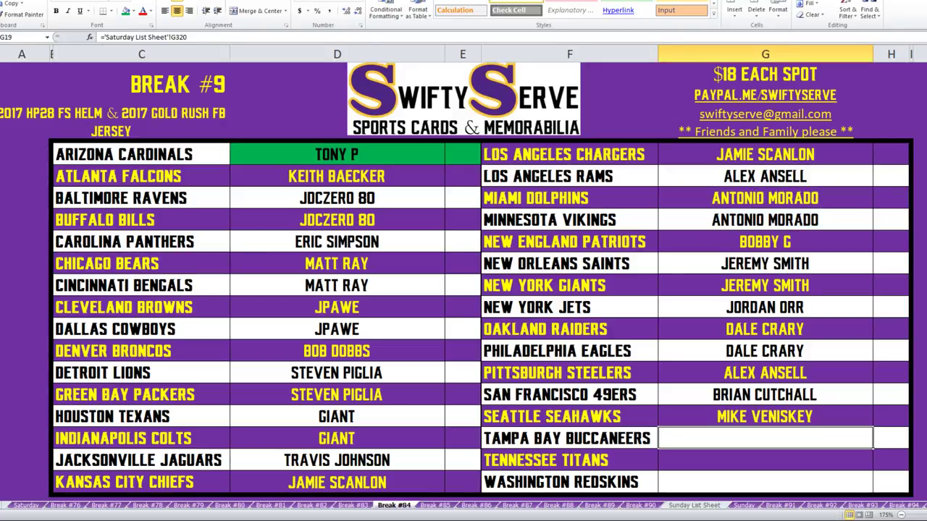
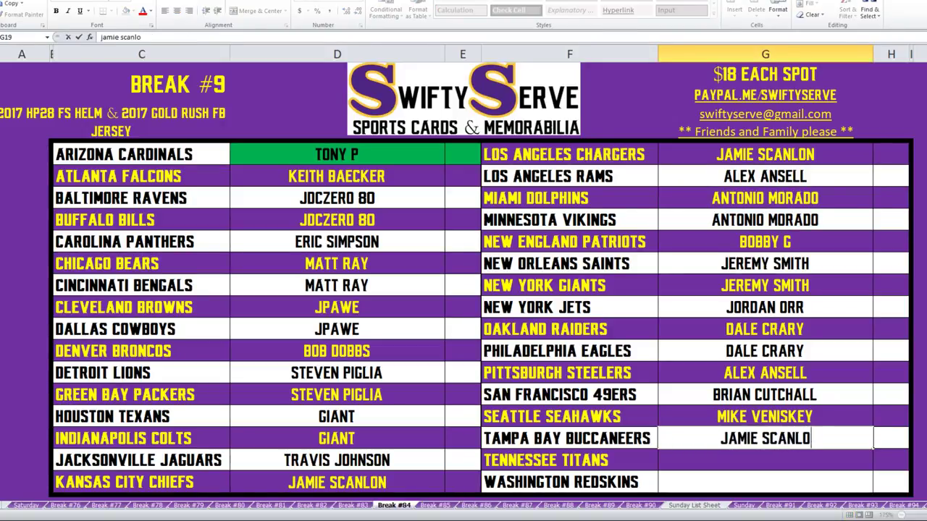
key(Return)
text(top)
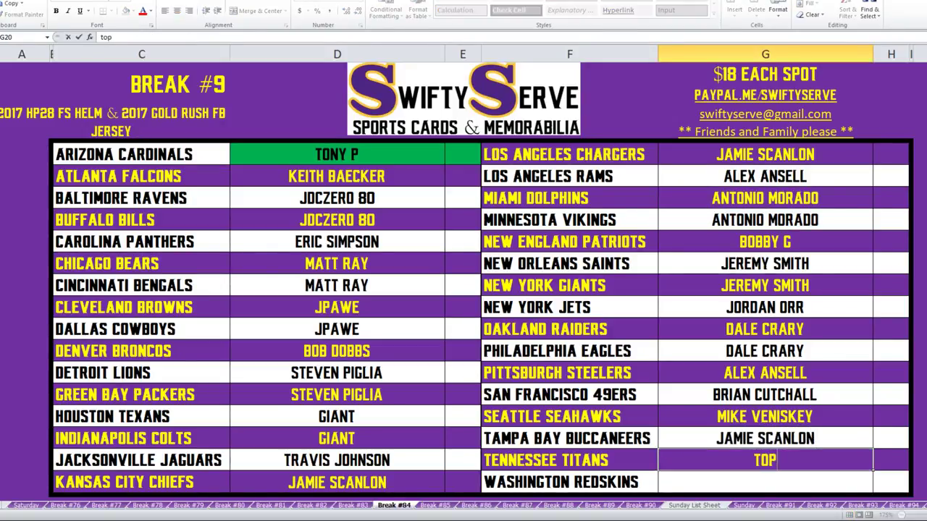
key(BackSpace)
text(ny p)
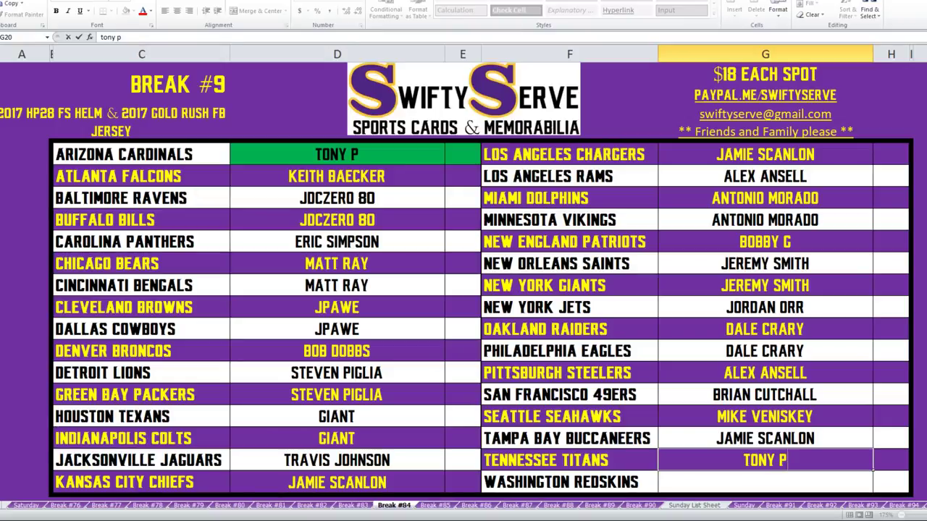
key(Return)
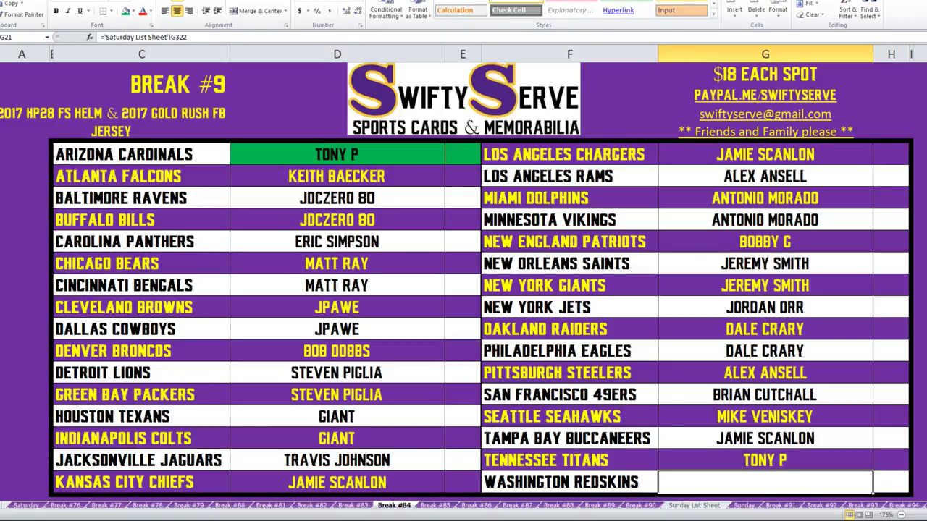
key(Return)
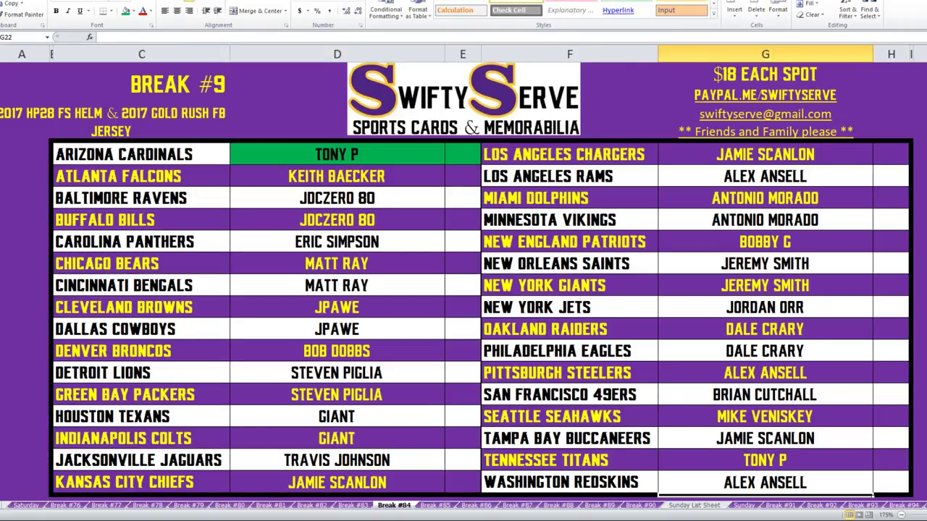
click(463, 98)
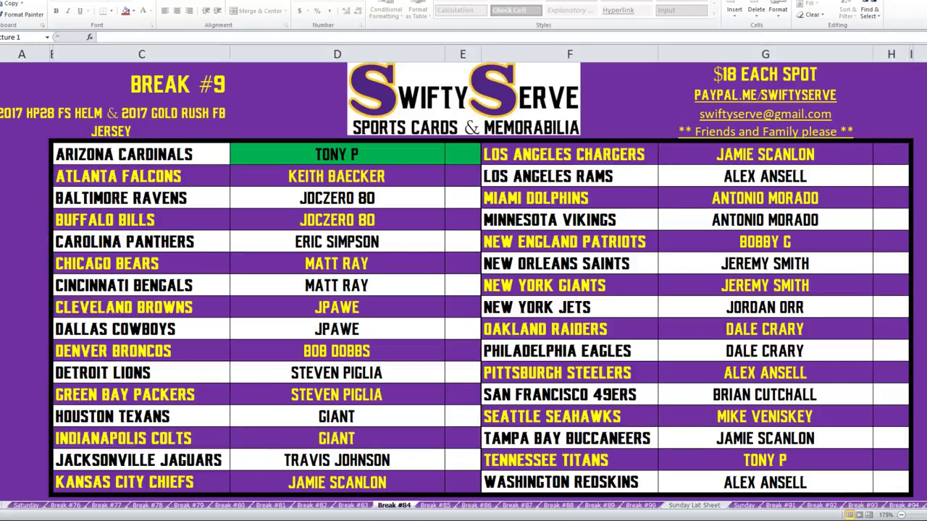
Step: Repeat the green fill with F4 on the Houston and Indianapolis buyer cells D18:E19
drag(341, 416, 480, 447)
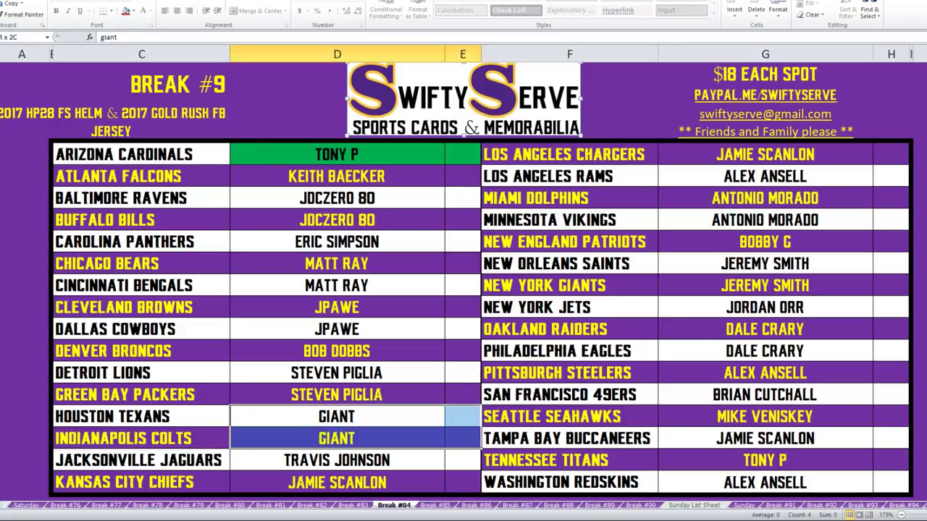
key(F4)
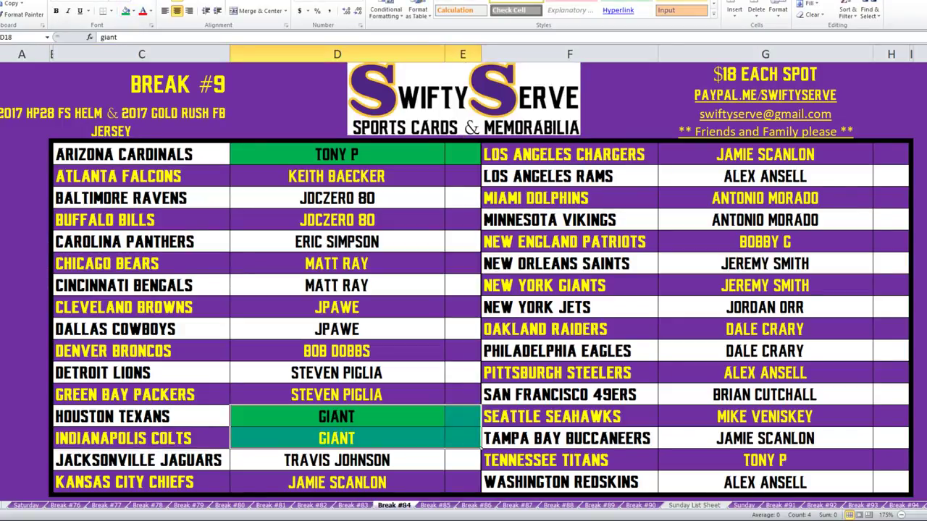
click(463, 97)
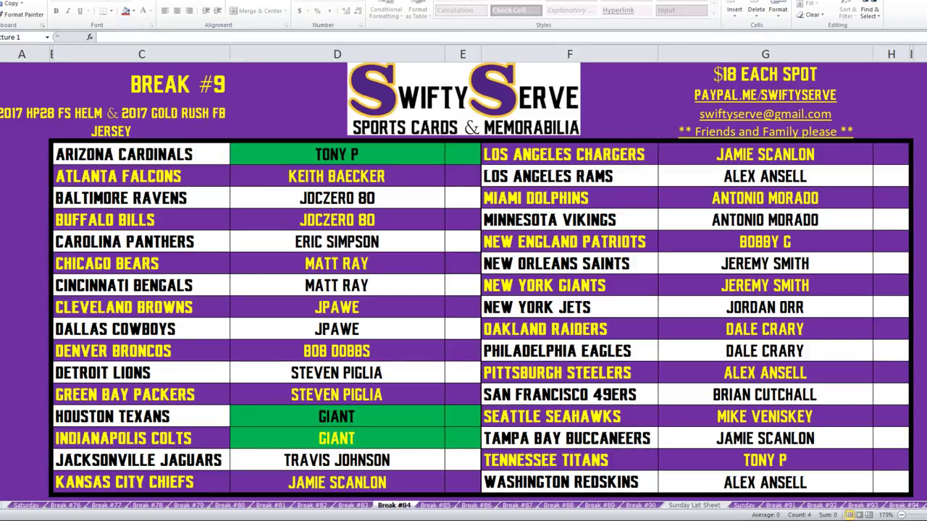
Step: Fill the Tampa Bay, Los Angeles Chargers and Kansas City buyer cells green
click(463, 98)
drag(764, 438, 891, 438)
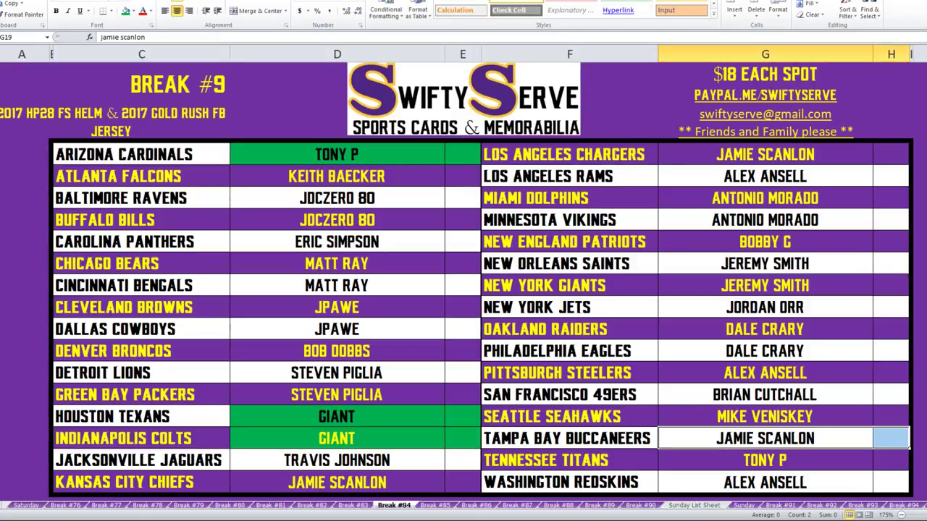
drag(764, 154, 891, 154)
drag(337, 482, 463, 482)
click(125, 10)
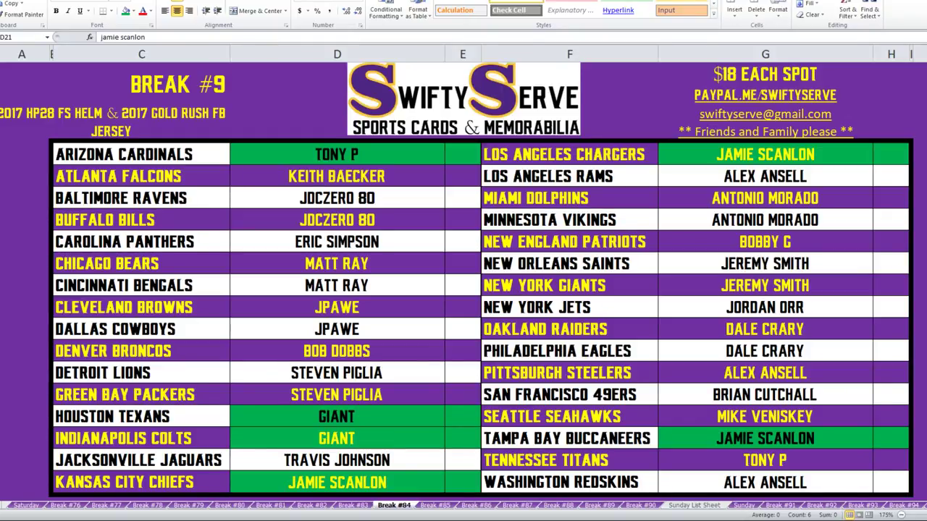
Step: Fill the Baltimore through Cincinnati buyer cells green
drag(336, 264, 463, 285)
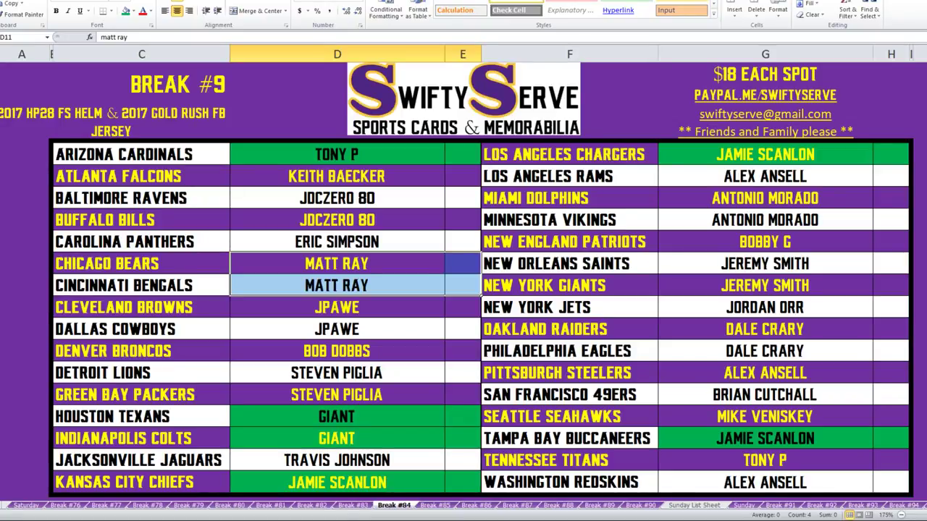
drag(336, 242, 464, 285)
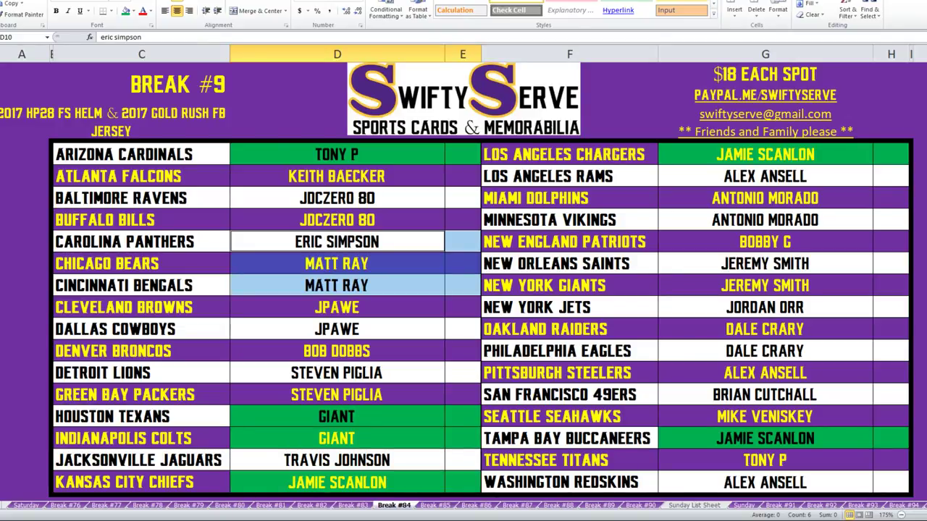
drag(337, 242, 336, 198)
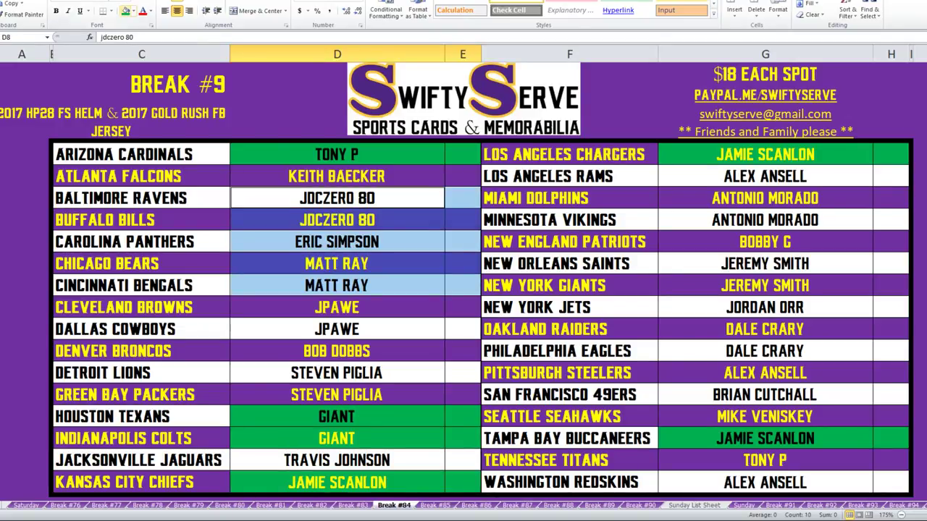
click(126, 10)
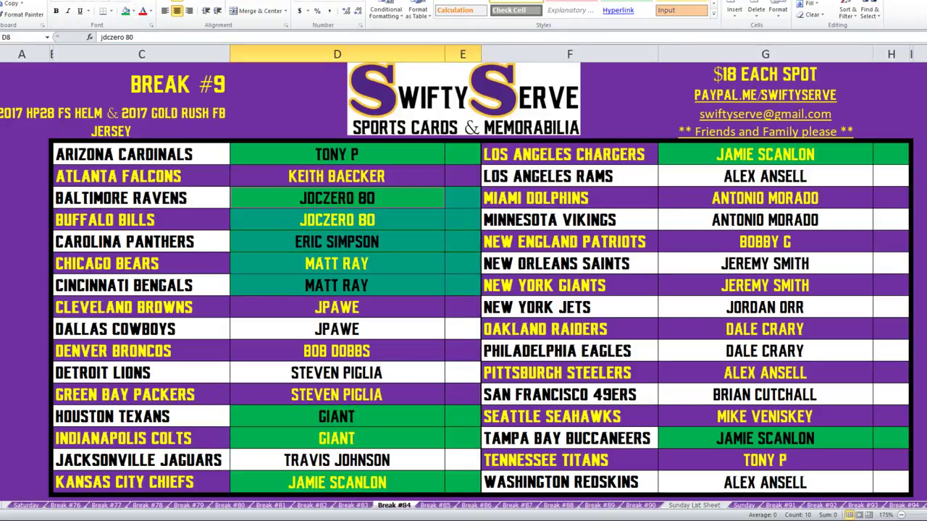
Step: Fill the Cleveland, Dallas and Jacksonville buyer cells green
drag(336, 307, 462, 329)
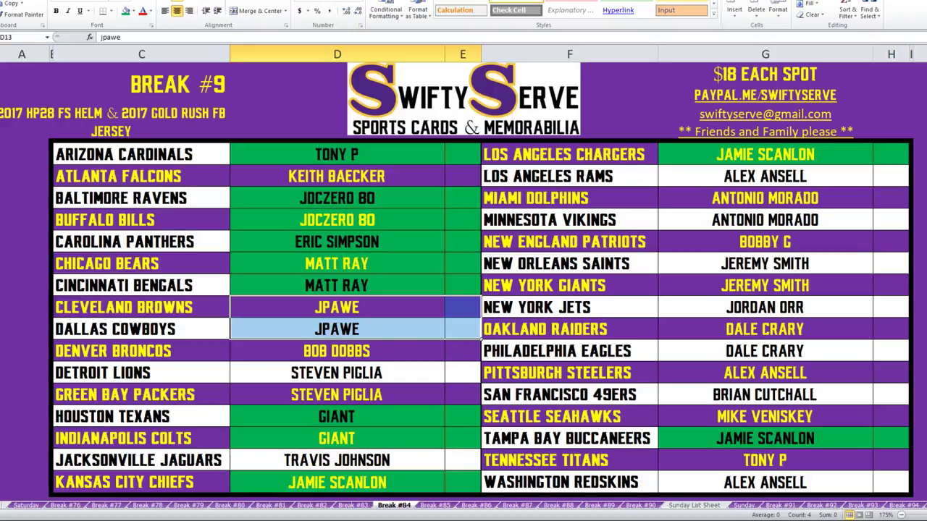
drag(337, 460, 462, 460)
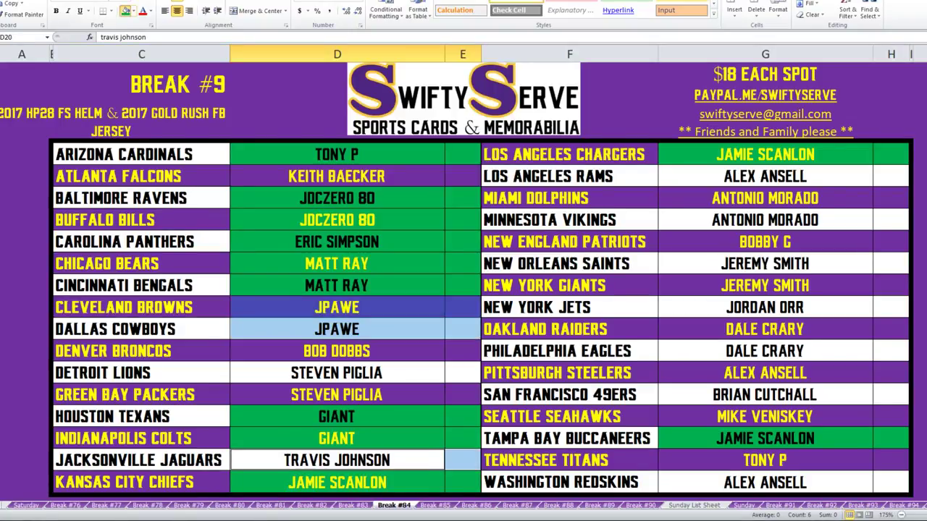
click(126, 10)
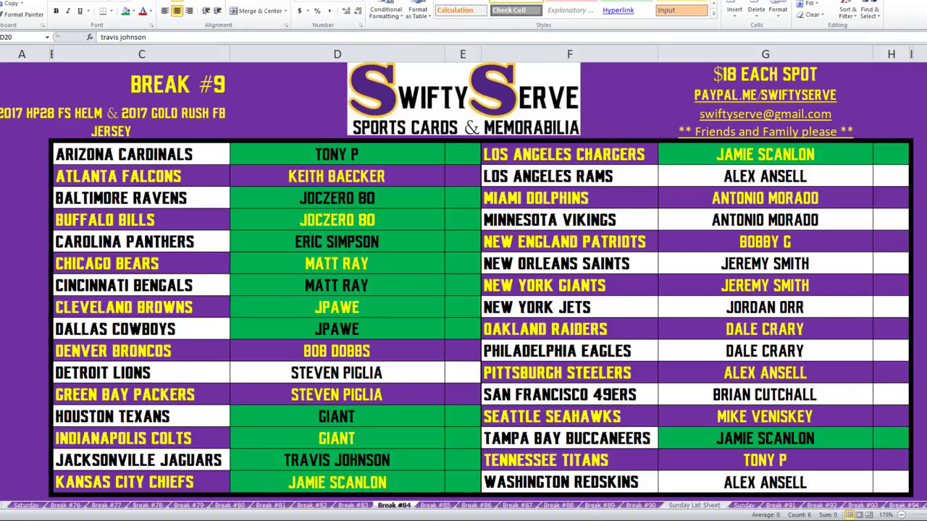
Step: Fill the New Orleans–Jets, 49ers, Atlanta, Rams, Washington, Miami–Minnesota and Seattle buyer cells green
click(337, 372)
drag(337, 372, 463, 394)
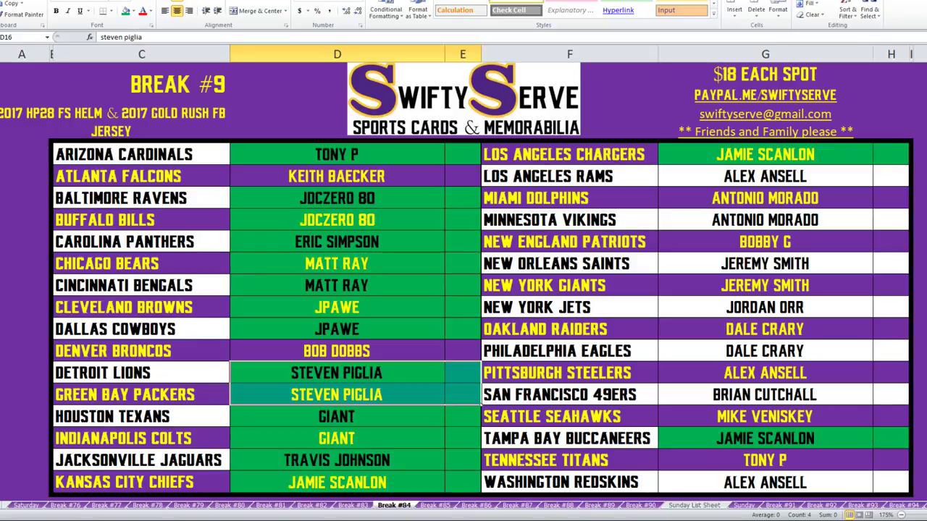
drag(434, 352, 480, 355)
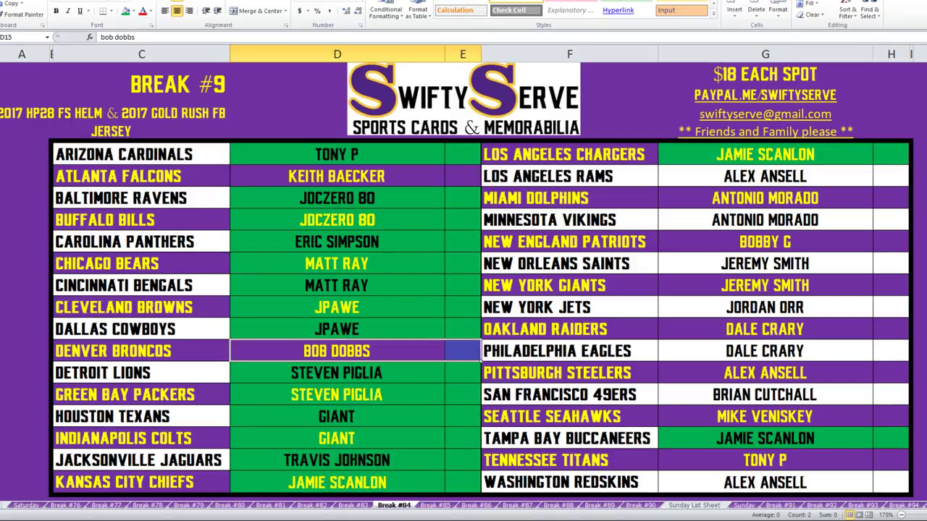
drag(765, 307, 890, 307)
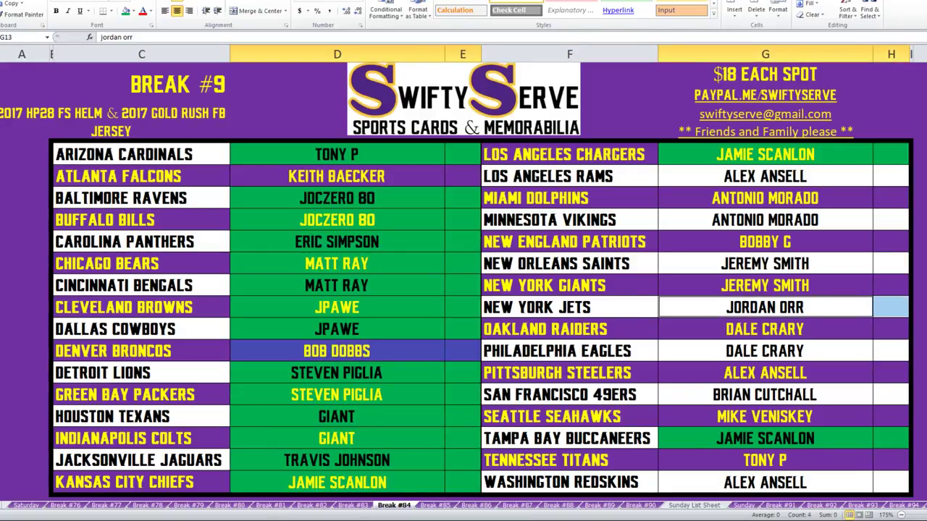
drag(765, 264, 890, 307)
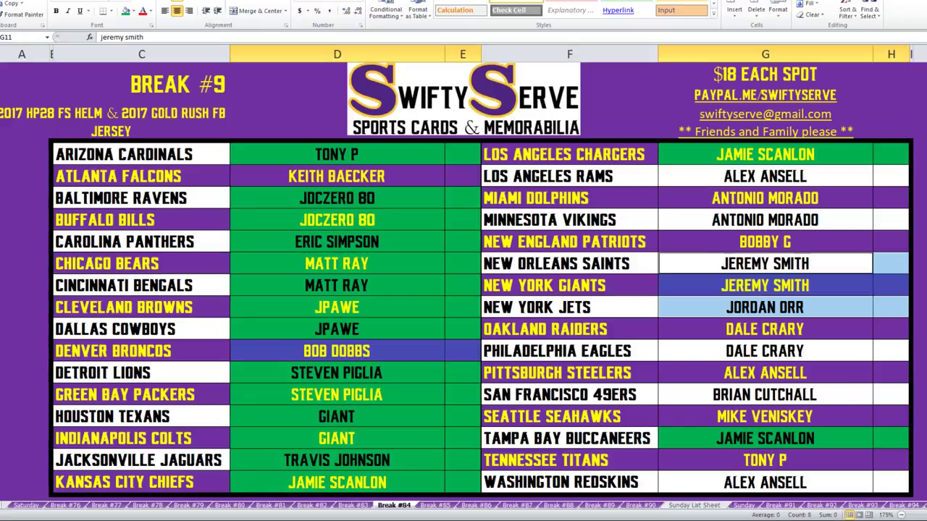
drag(765, 394, 890, 395)
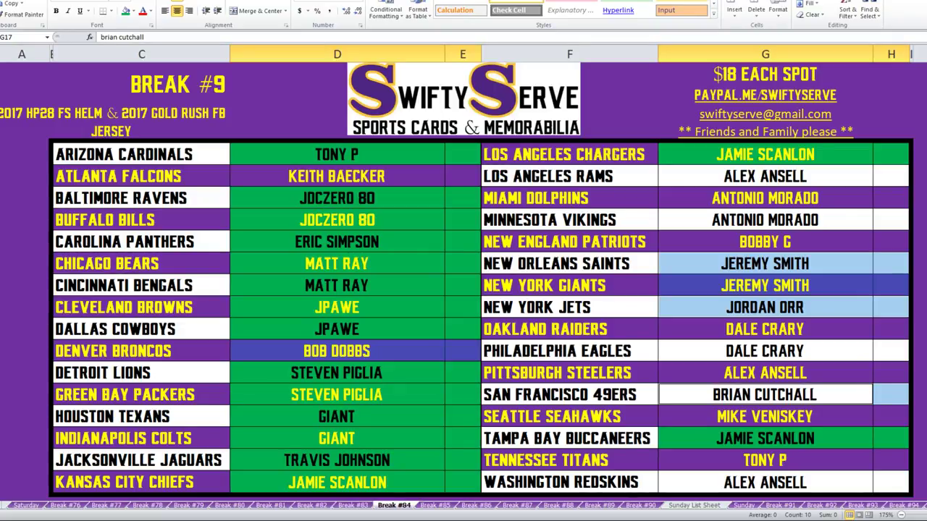
drag(336, 176, 463, 176)
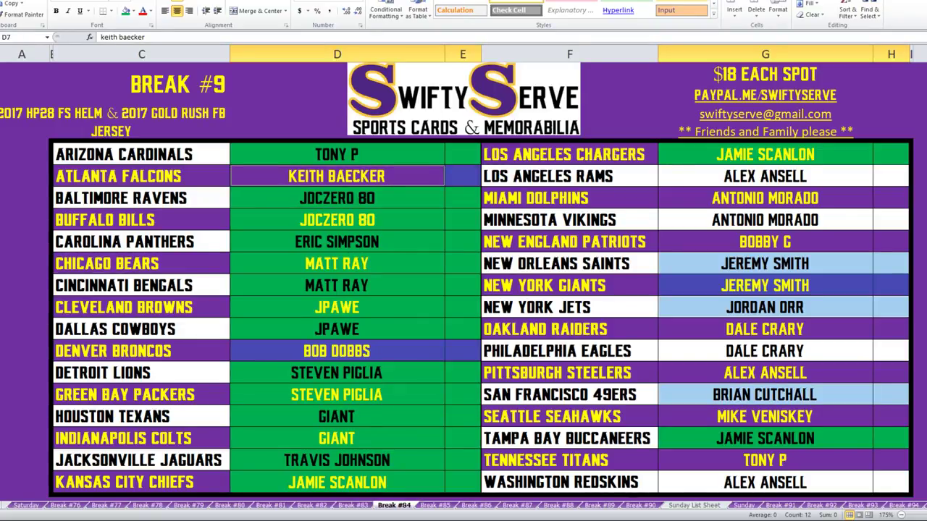
drag(764, 176, 891, 176)
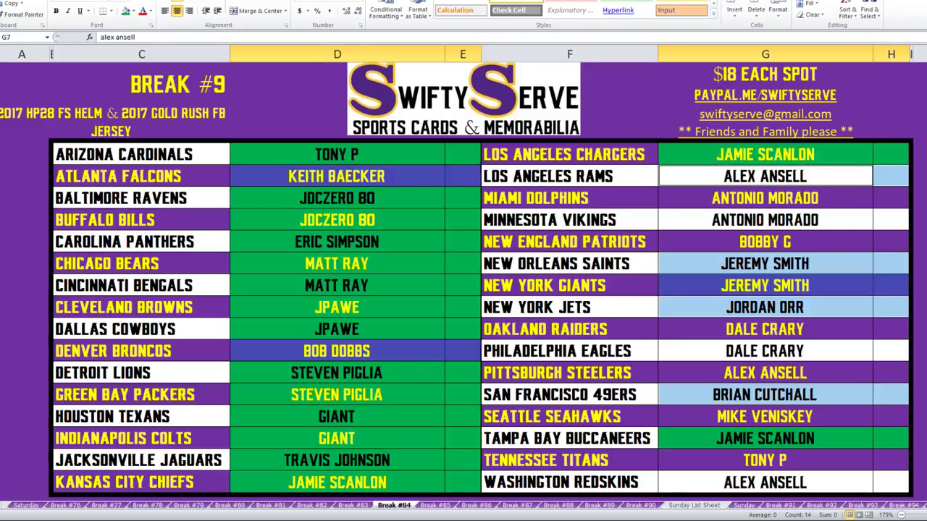
drag(765, 482, 890, 482)
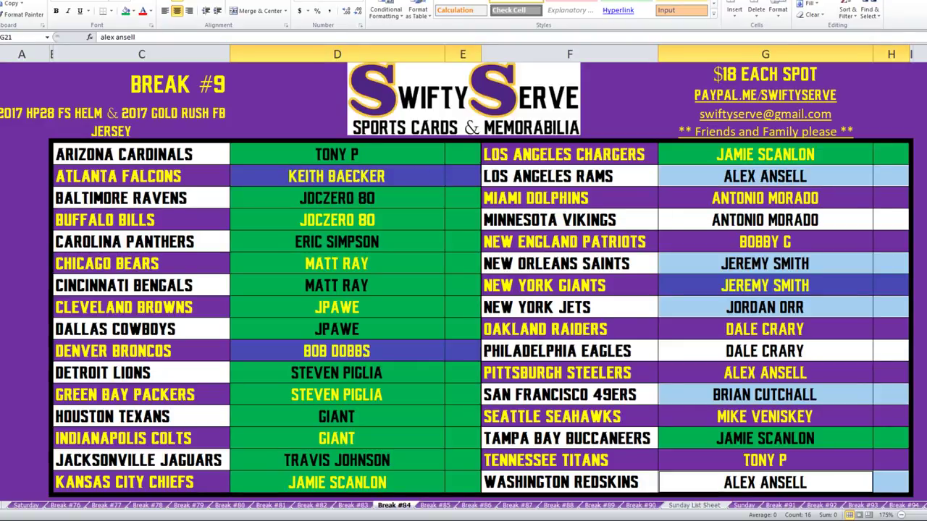
drag(765, 198, 891, 219)
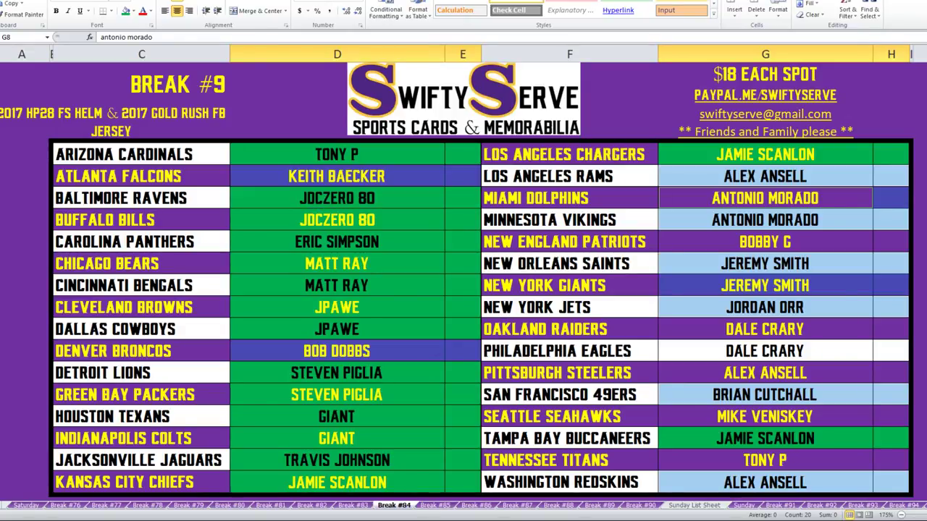
click(765, 416)
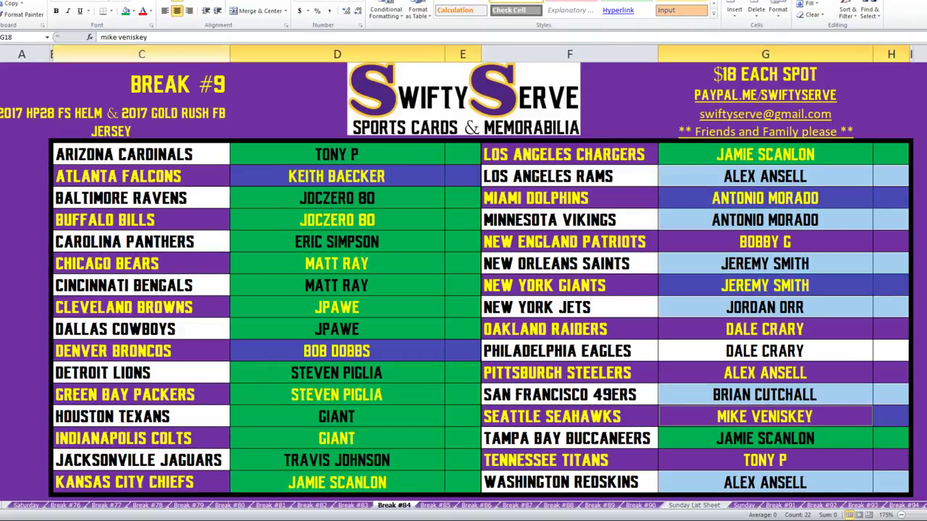
click(126, 10)
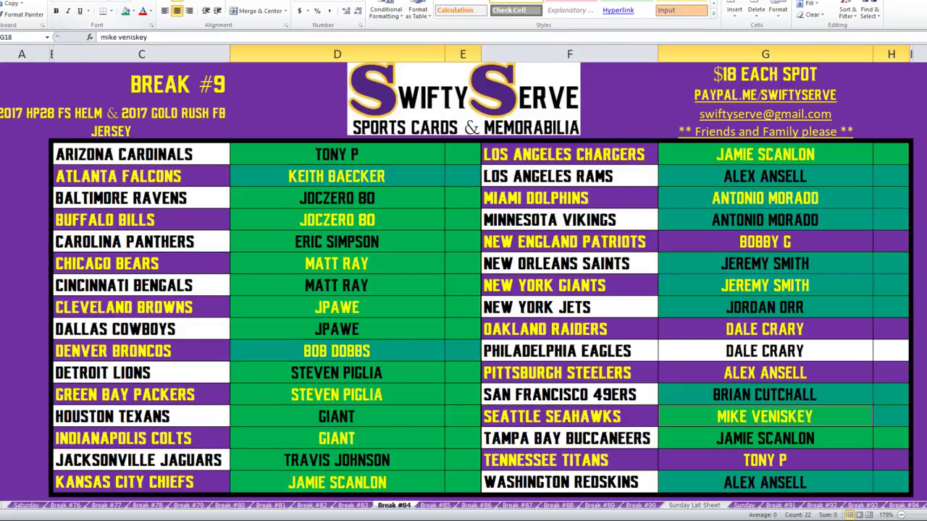
Step: Fill the New England, Oakland, Philadelphia and Pittsburgh buyer cells green
key(ctrl+z)
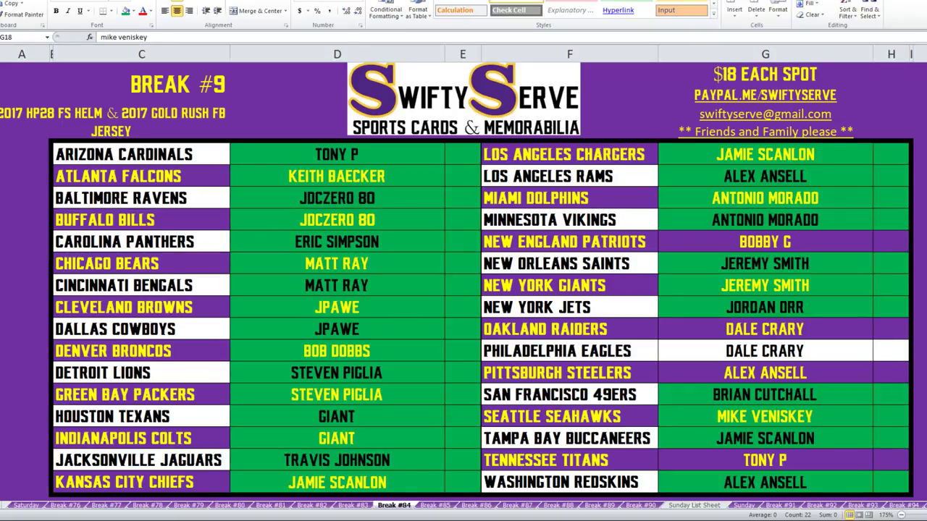
drag(764, 242, 890, 242)
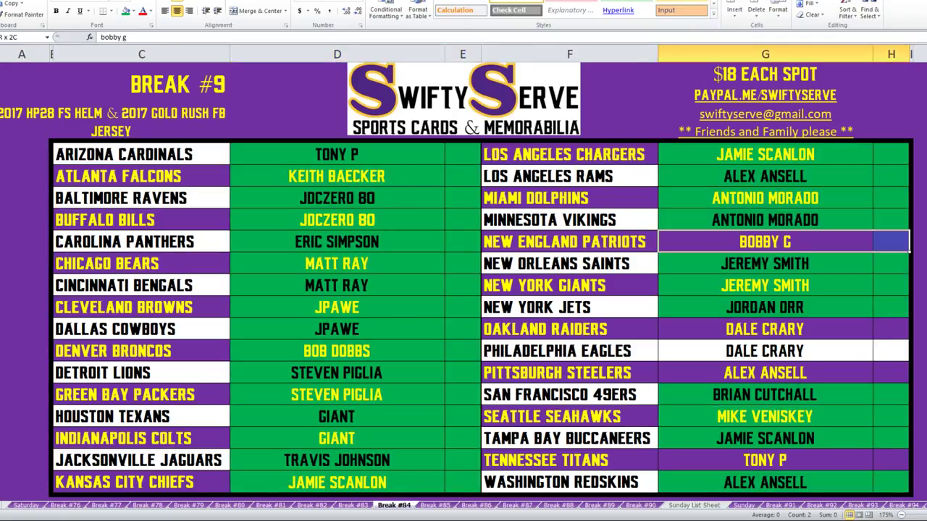
click(126, 10)
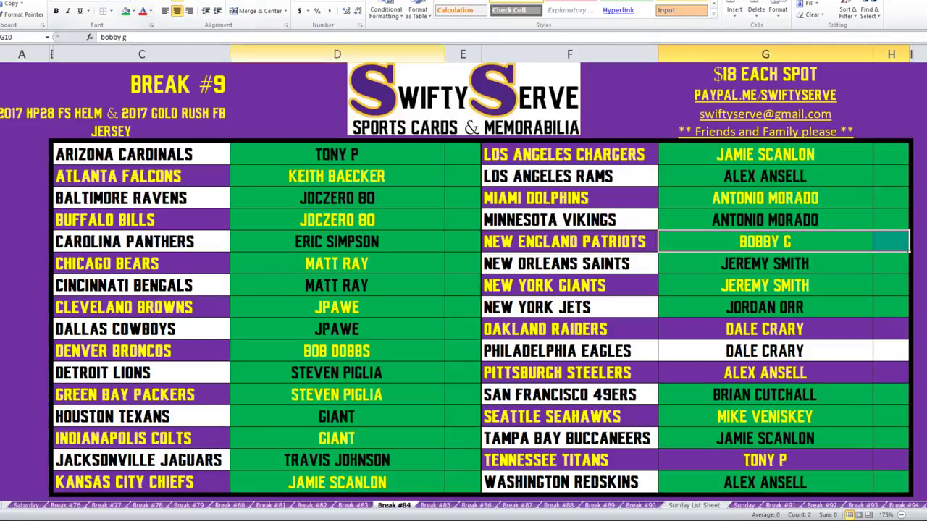
drag(764, 328, 890, 350)
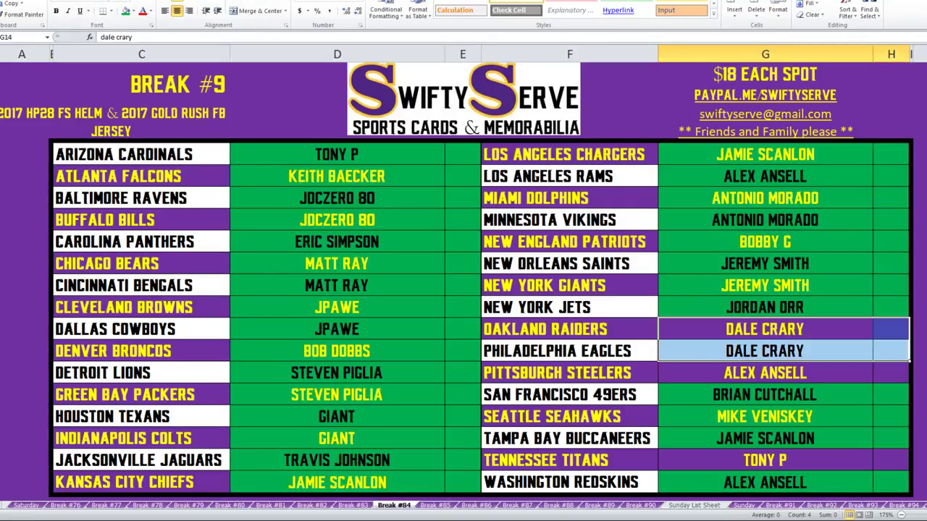
click(125, 10)
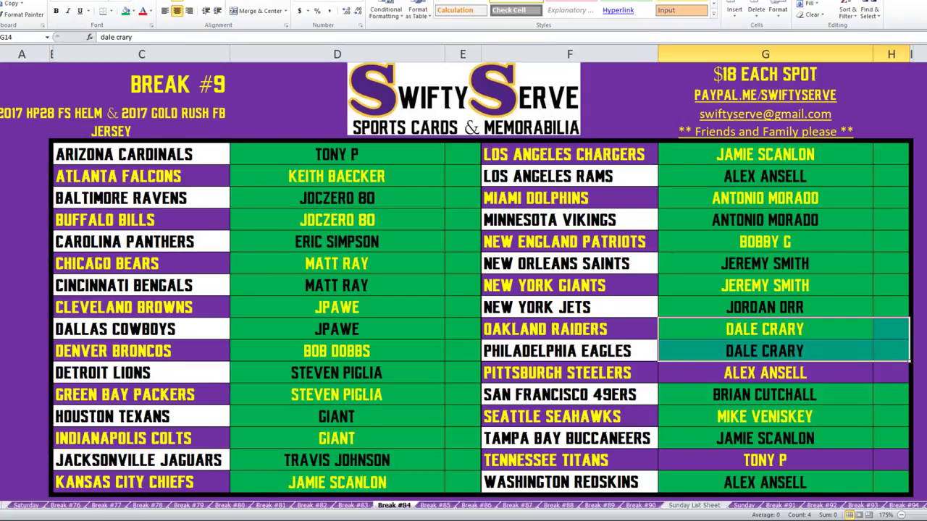
drag(764, 372, 890, 372)
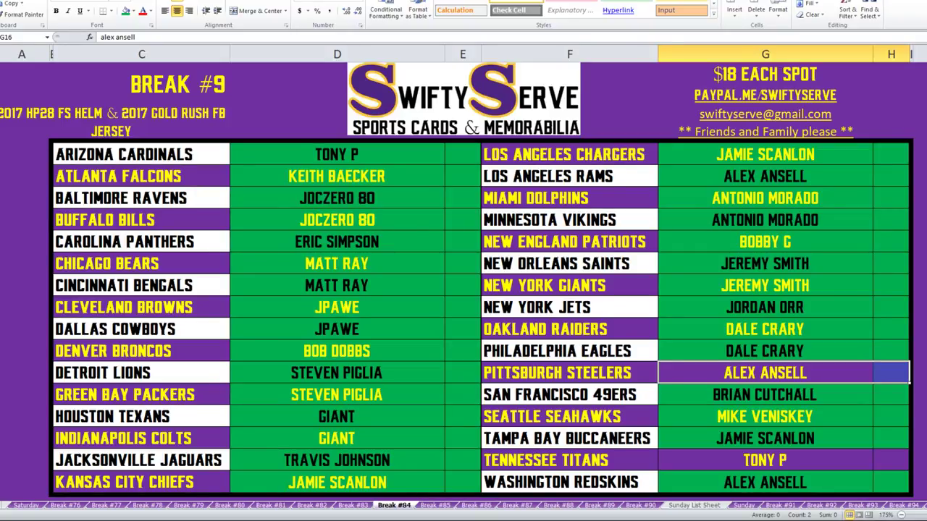
click(125, 10)
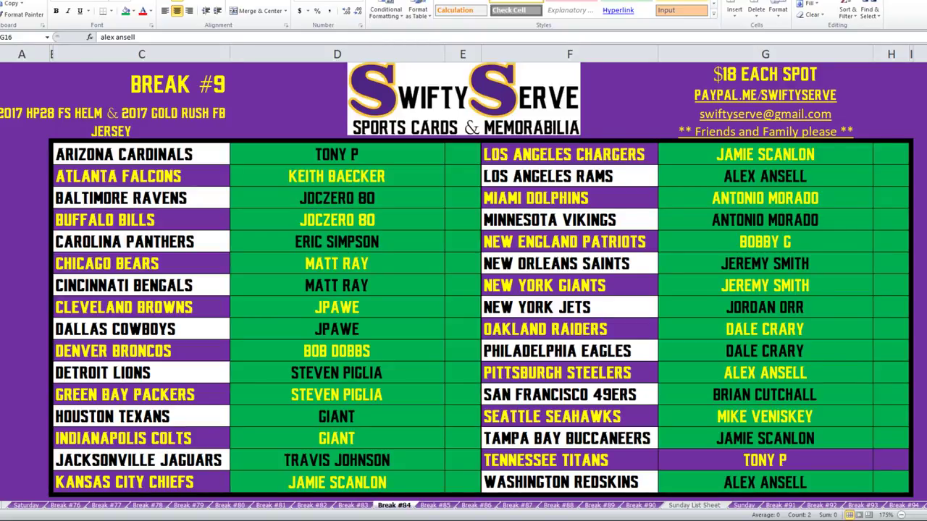
Step: Fill the Tennessee Titans buyer cell green and copy the 16 buyer names in D6:D21
click(765, 372)
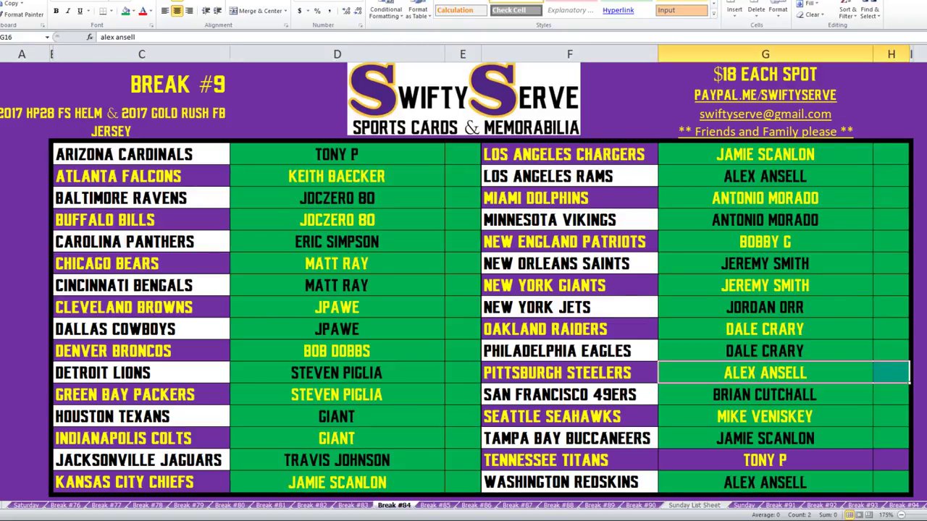
click(764, 460)
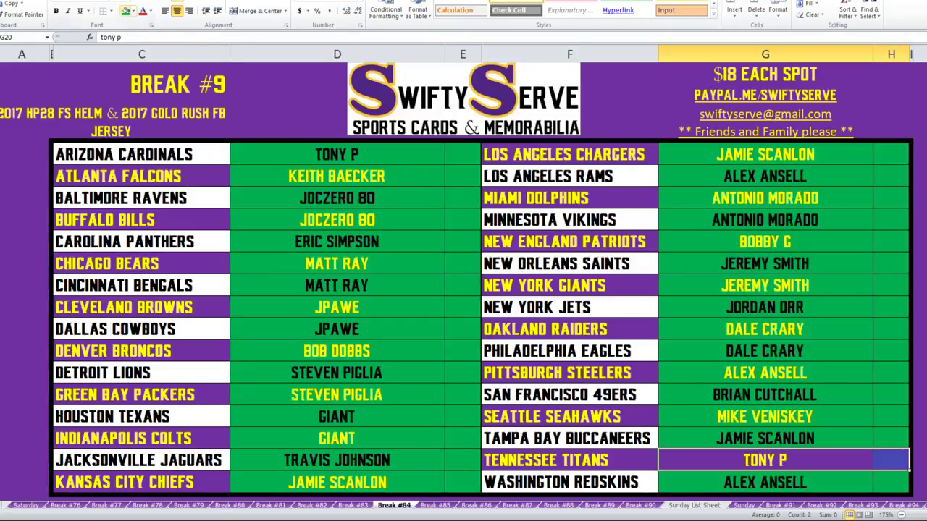
click(125, 10)
drag(337, 154, 336, 482)
key(ctrl+c)
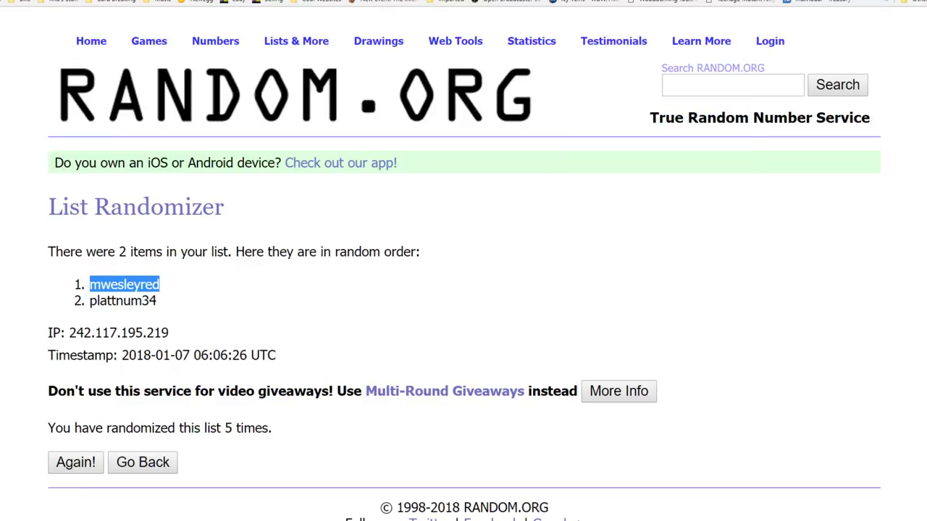
Step: Paste the column D buyer names into Random.org's List Randomizer list box
mouse_move(297, 41)
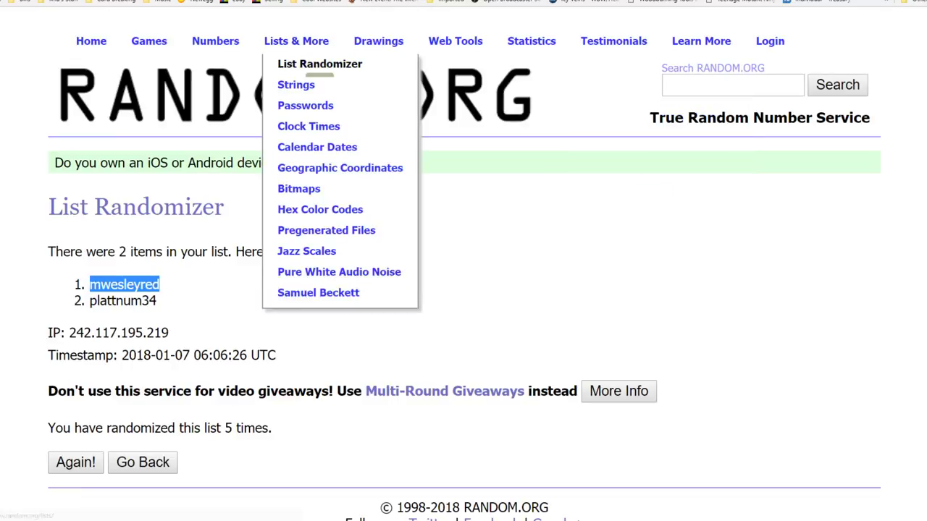
click(321, 63)
scroll(463, 289, down, 2)
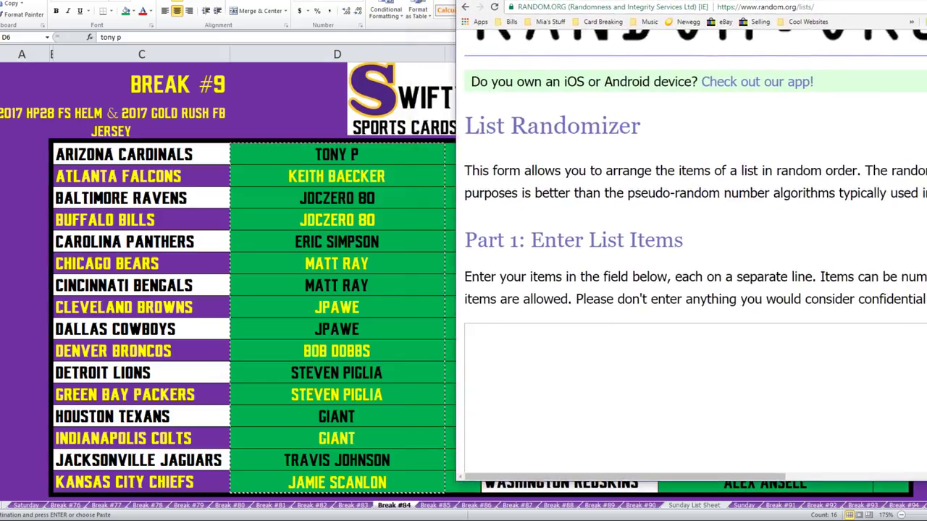
click(468, 335)
key(ctrl+v)
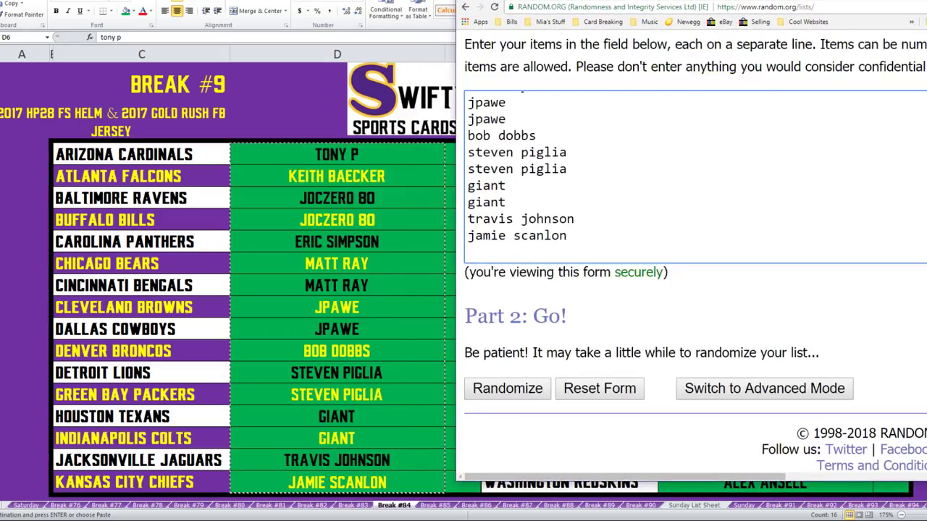
Step: Copy the column G buyer names, paste them below, and delete the trailing blank line
key(alt+Tab)
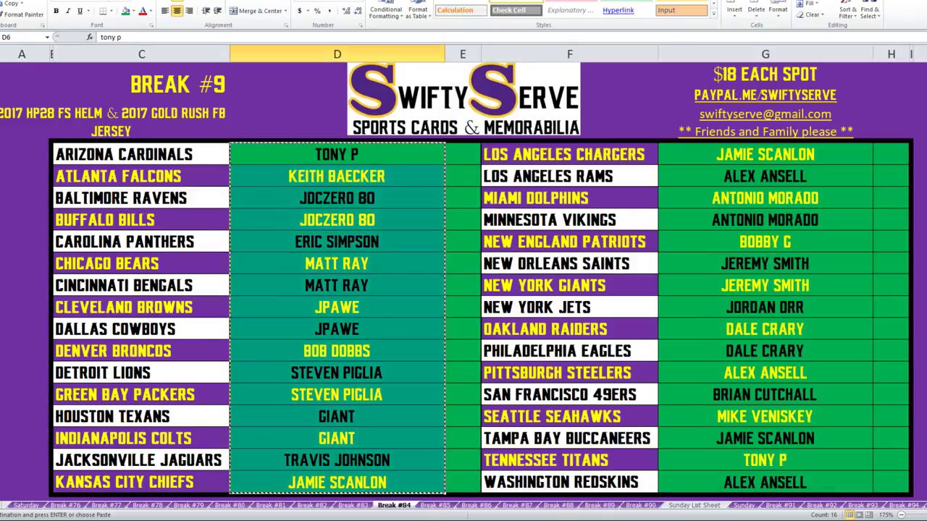
click(765, 176)
drag(765, 154, 764, 483)
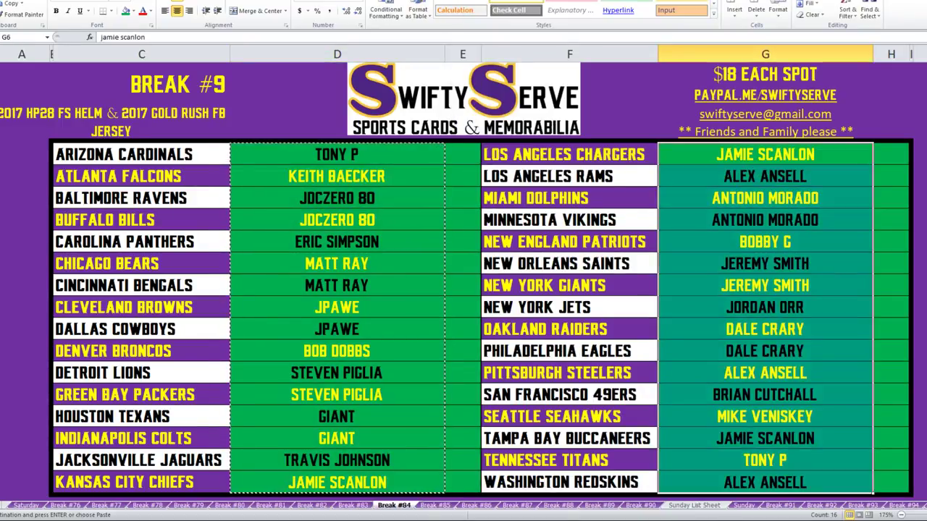
key(ctrl+c)
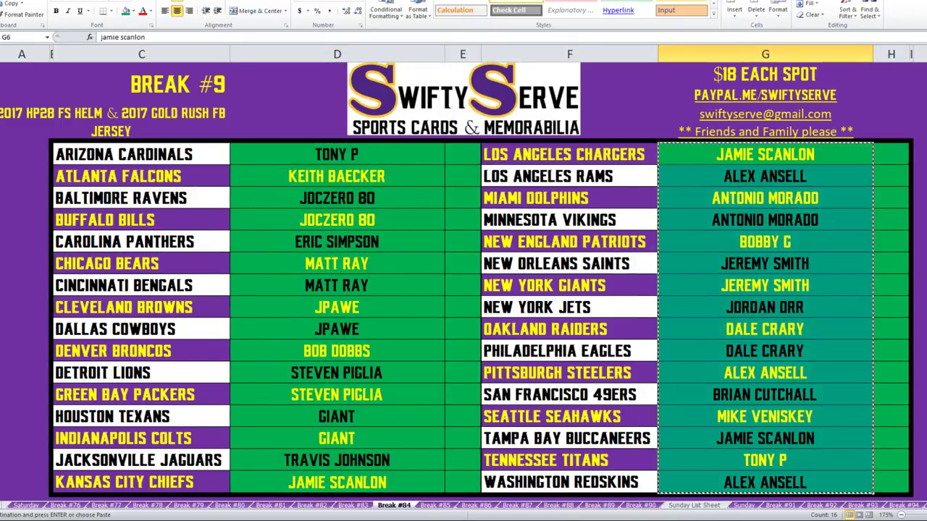
key(alt+Tab)
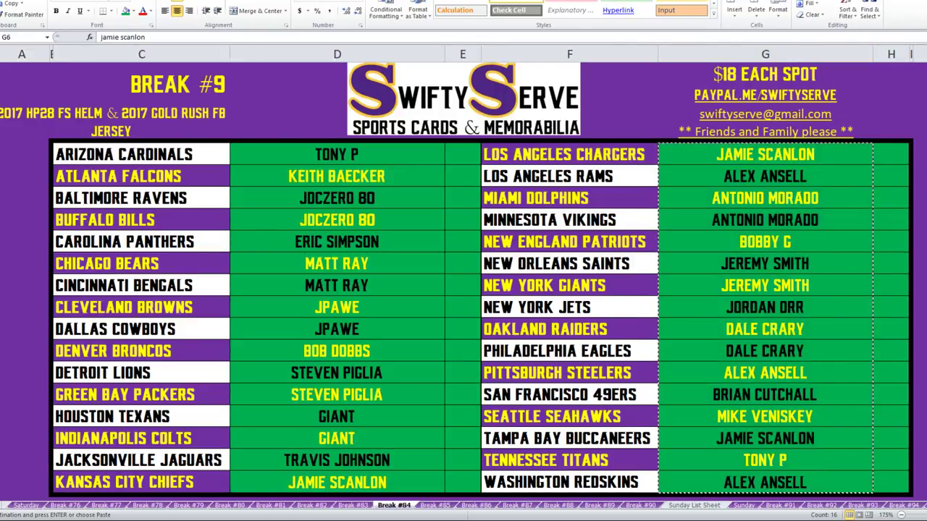
key(ctrl+v)
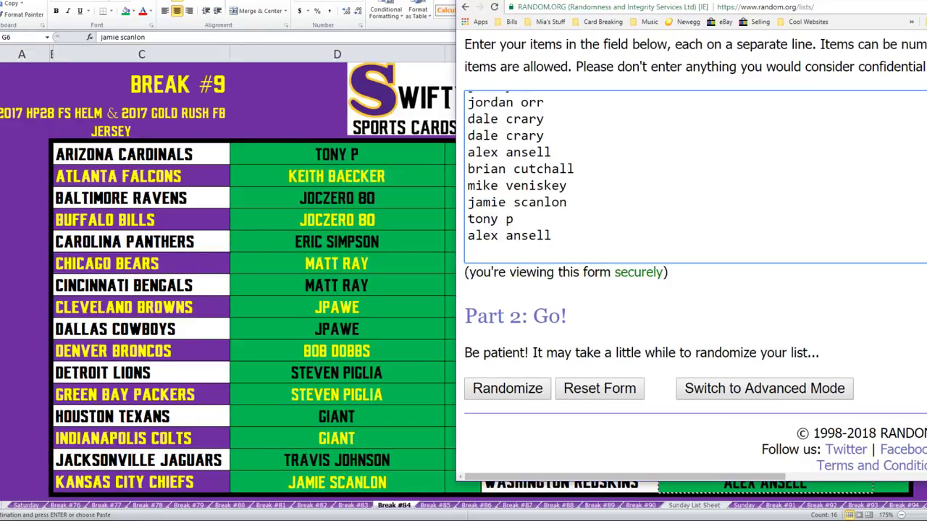
key(BackSpace)
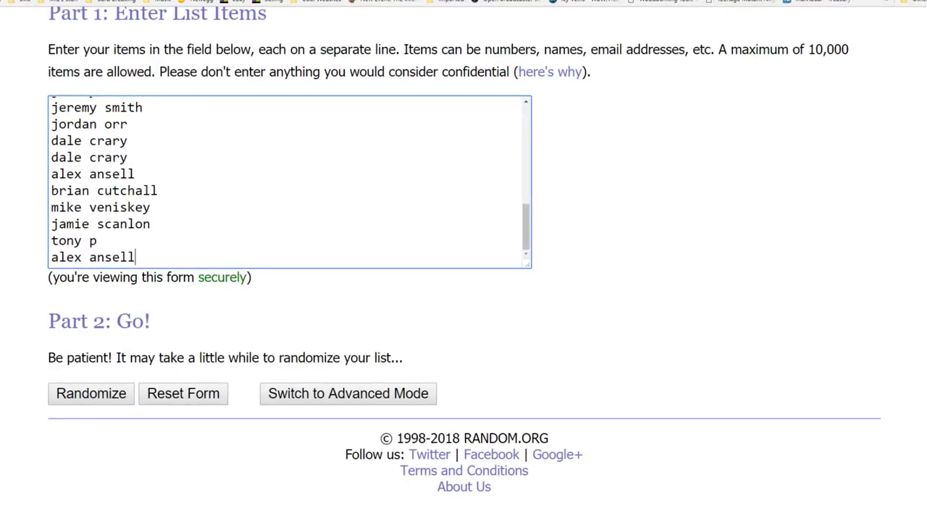
scroll(464, 260, up, 4)
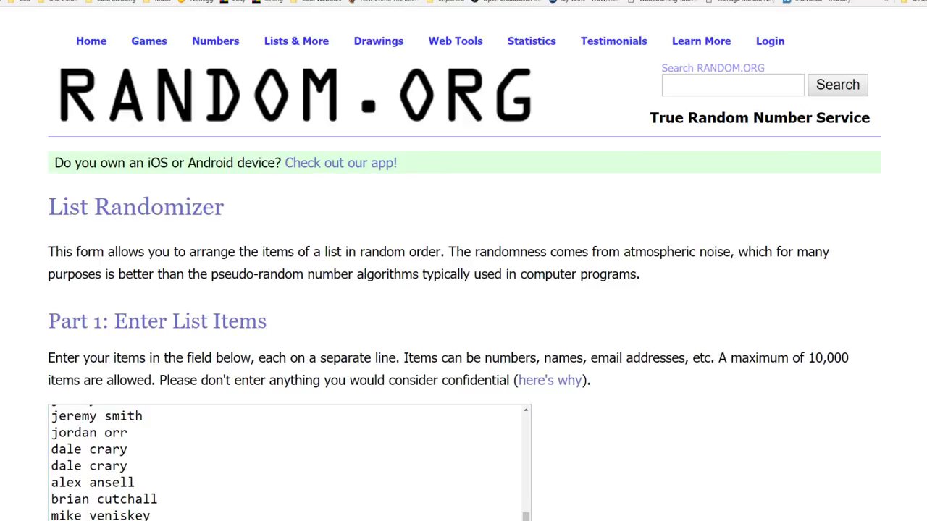
scroll(463, 261, down, 1)
scroll(463, 260, up, 1)
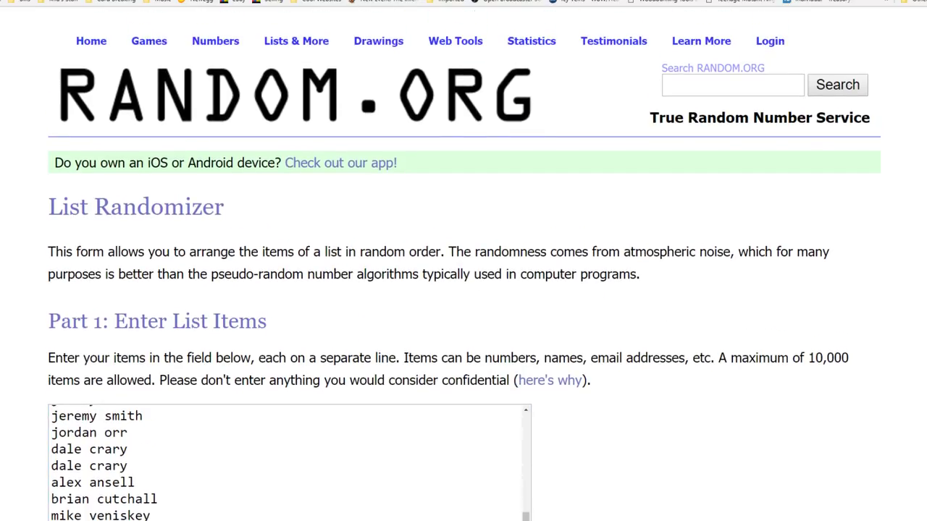
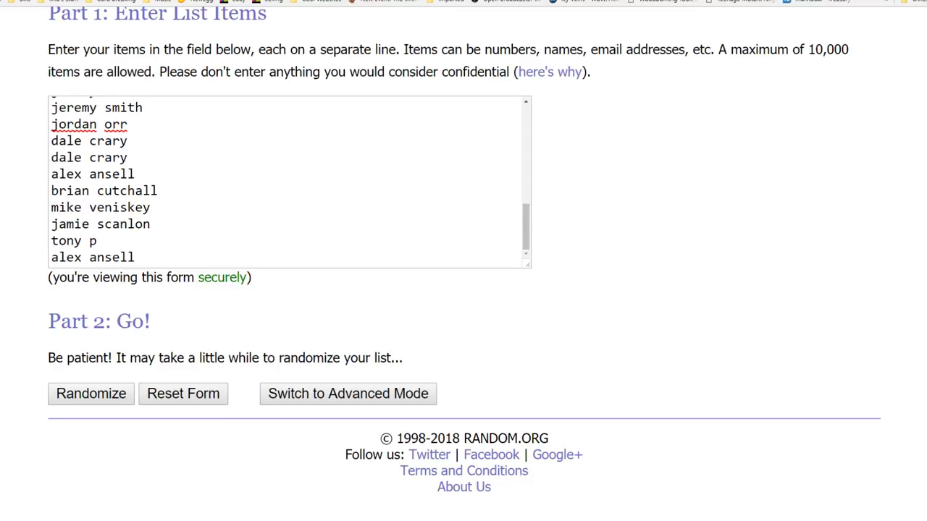
scroll(464, 260, up, 3)
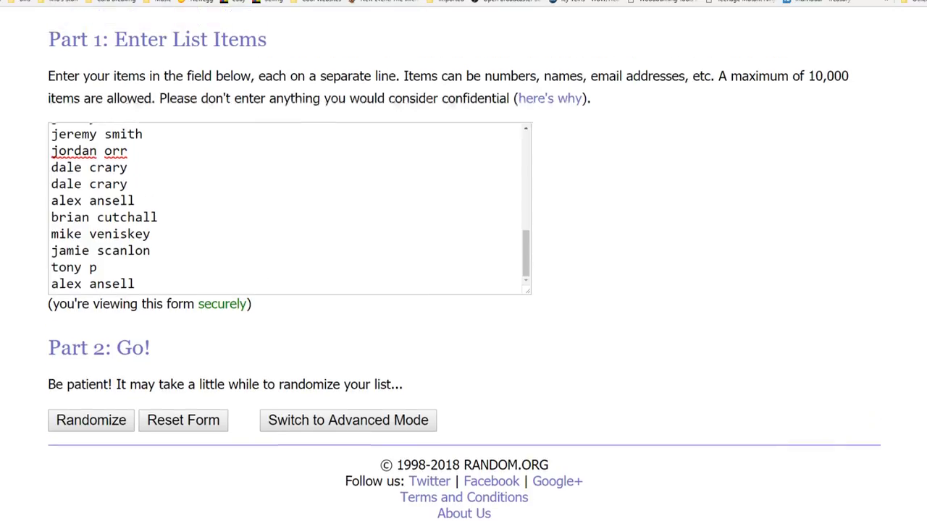
scroll(463, 261, up, 1)
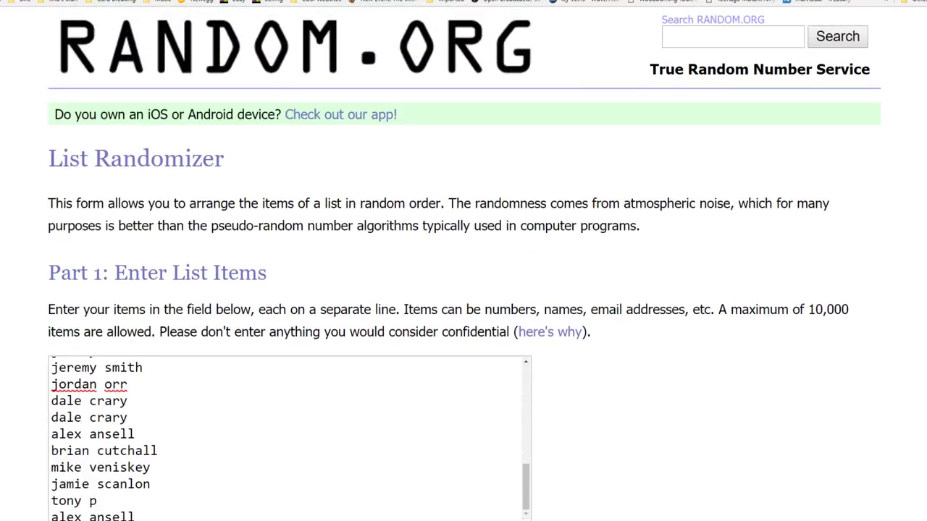
scroll(464, 261, down, 4)
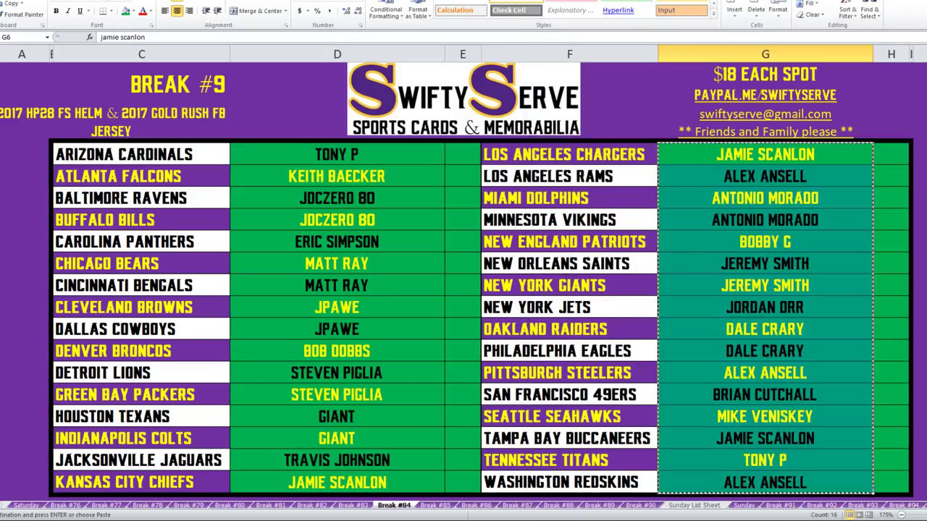
Step: Review the buyer names in D6:D21 and G6:G21, then return to the RANDOM.ORG list form
drag(336, 154, 337, 482)
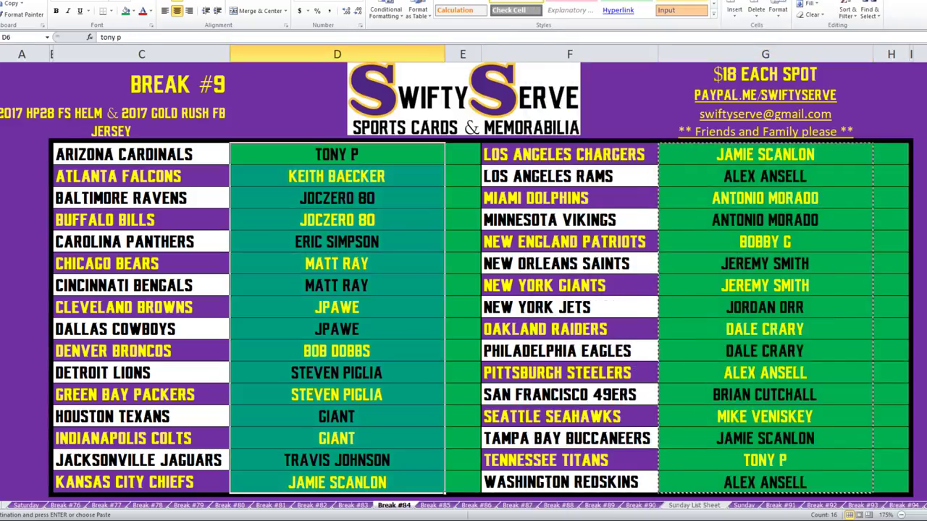
drag(765, 154, 766, 482)
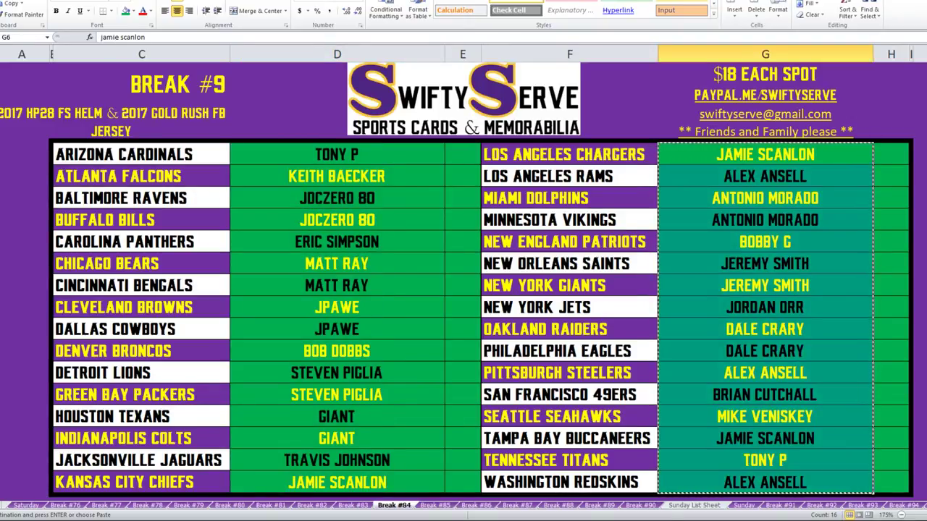
key(alt+Tab)
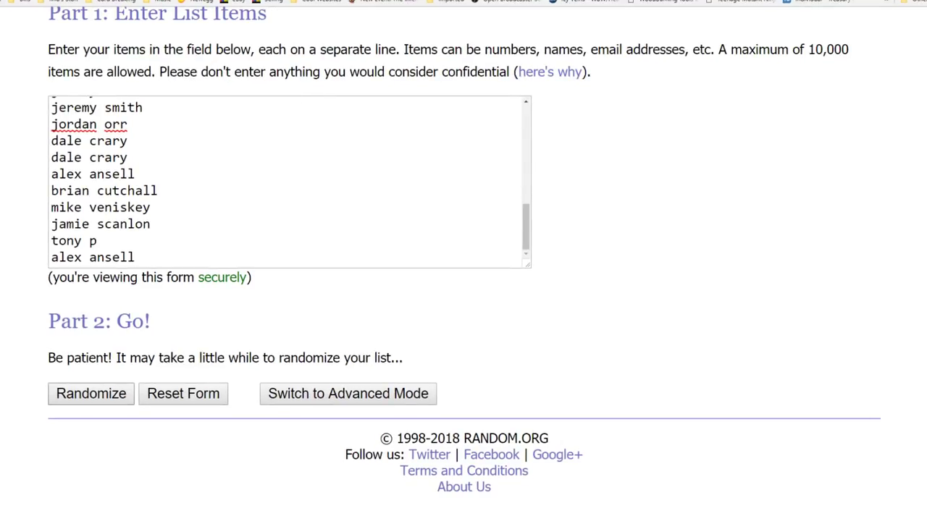
Step: Randomize the buyer list twice, highlighting the timestamp and randomization count
click(91, 393)
scroll(464, 261, down, 10)
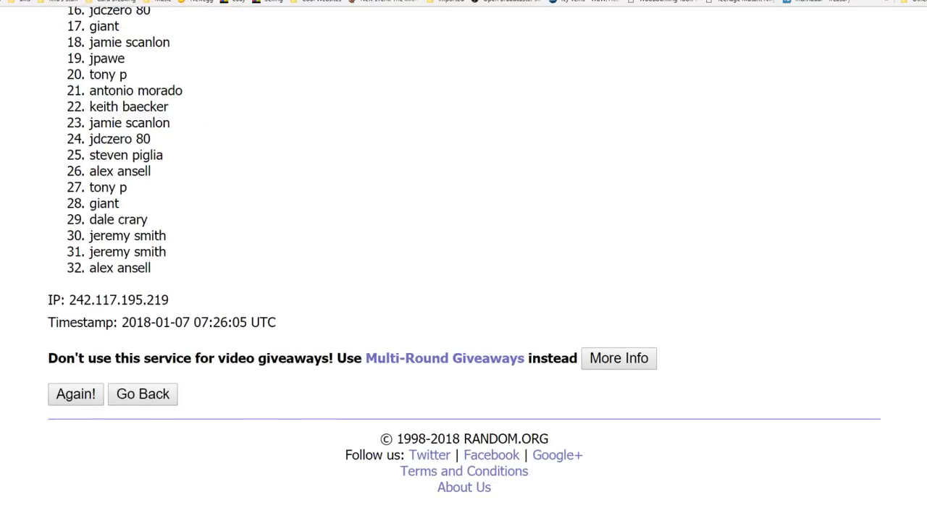
click(75, 393)
scroll(464, 260, down, 10)
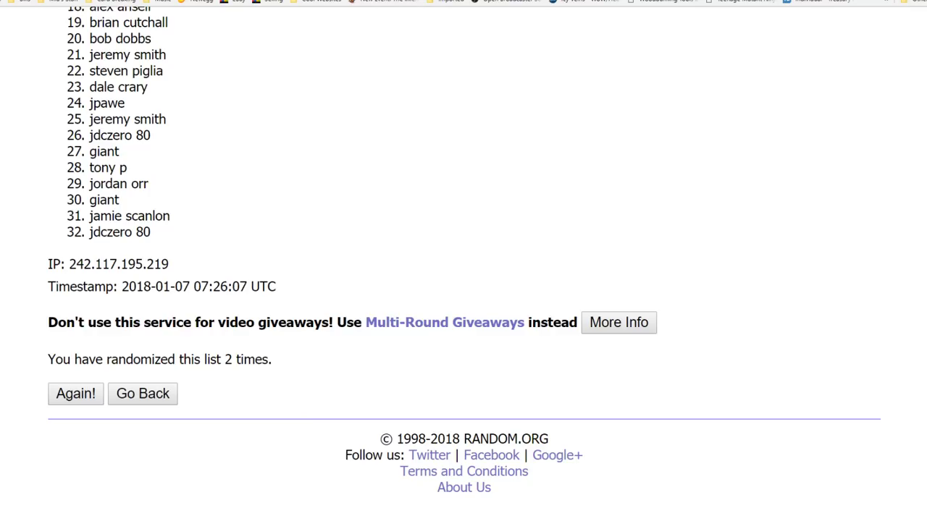
drag(189, 286, 276, 286)
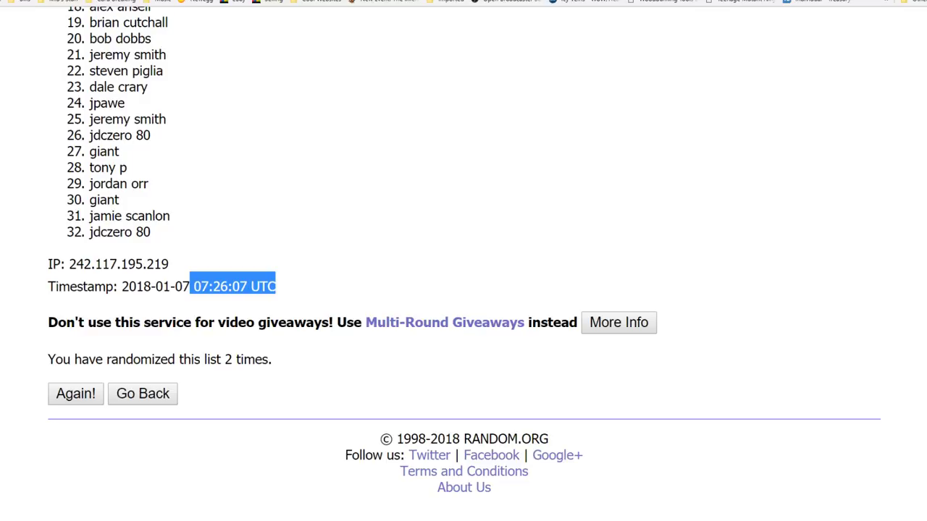
drag(201, 359, 262, 359)
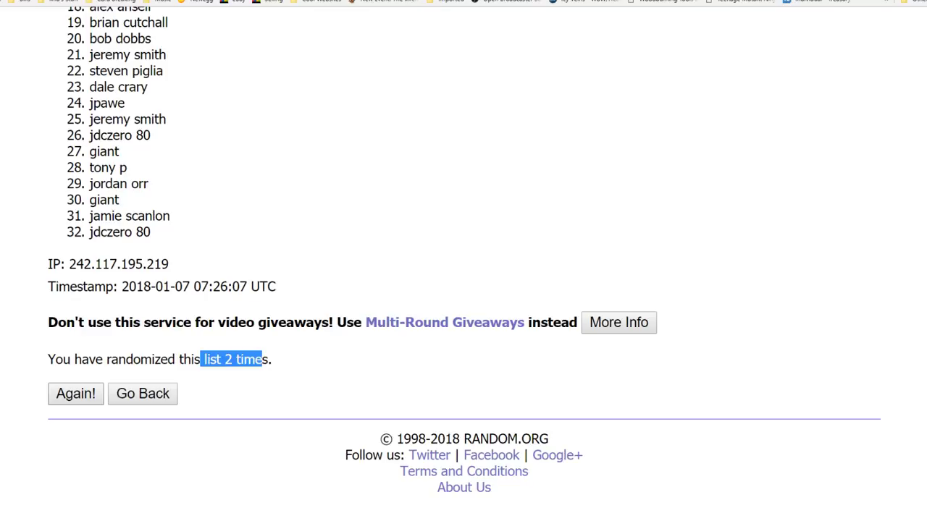
Step: Randomize three more times and highlight the count showing five randomizations
key(F5)
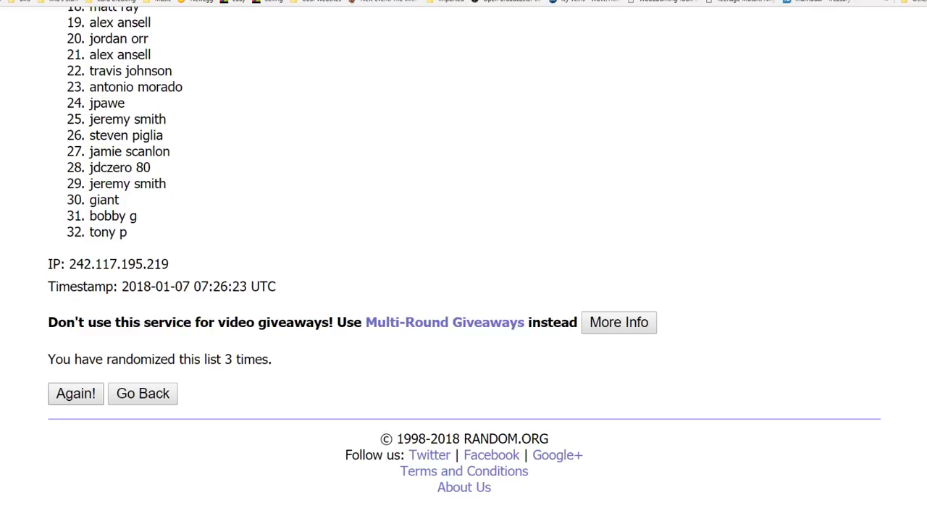
key(space)
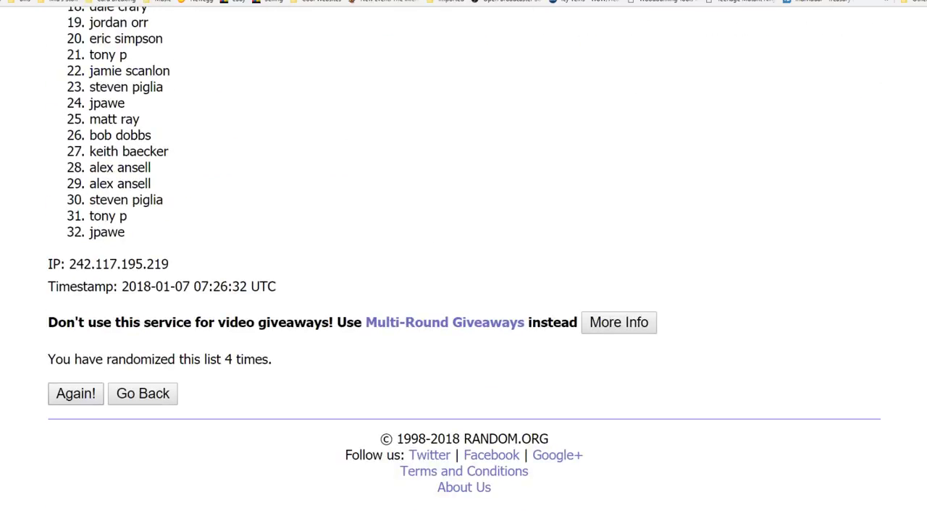
key(space)
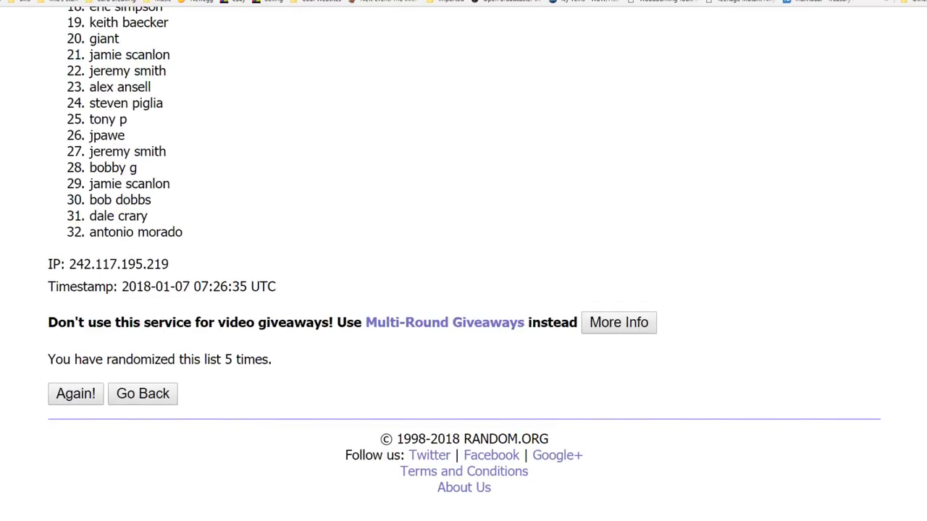
drag(200, 359, 267, 359)
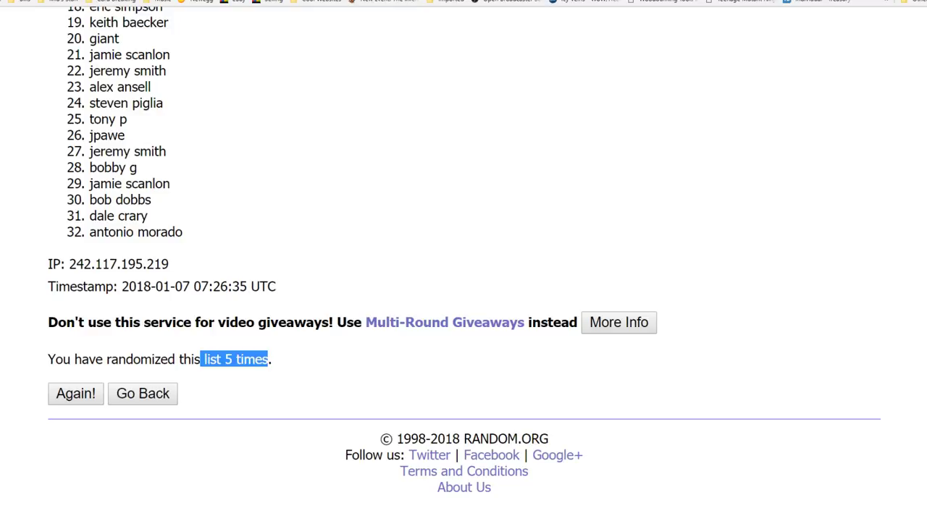
Step: Copy names 1–16 of the final randomized order and switch back to the Break #9 sheet
scroll(464, 260, up, 6)
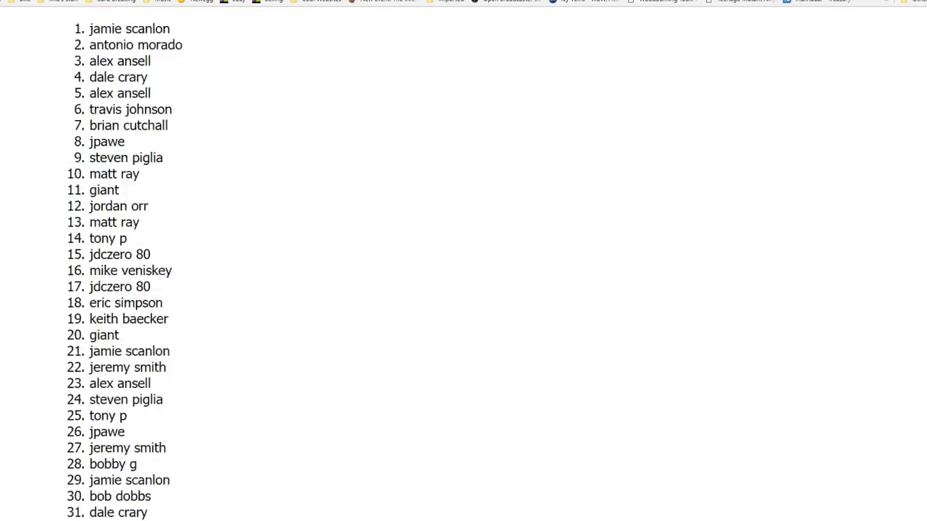
scroll(464, 261, up, 2)
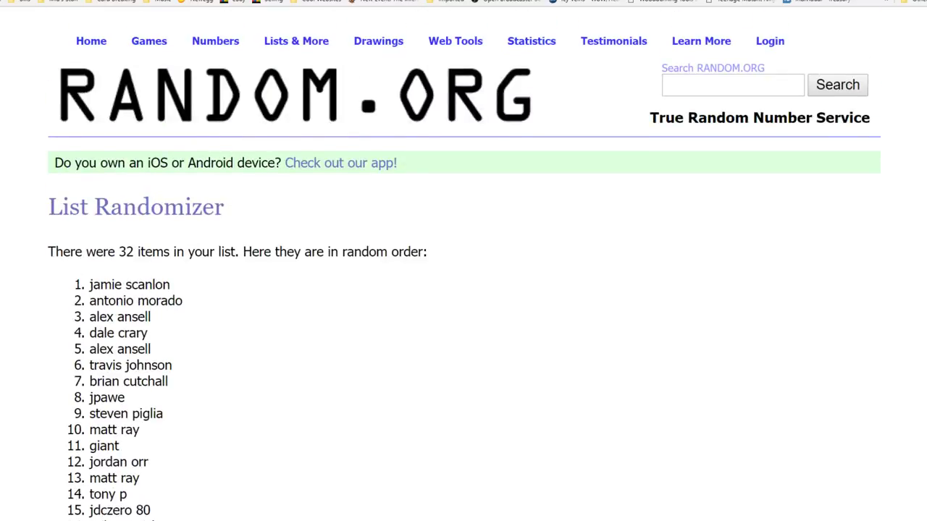
scroll(463, 260, down, 4)
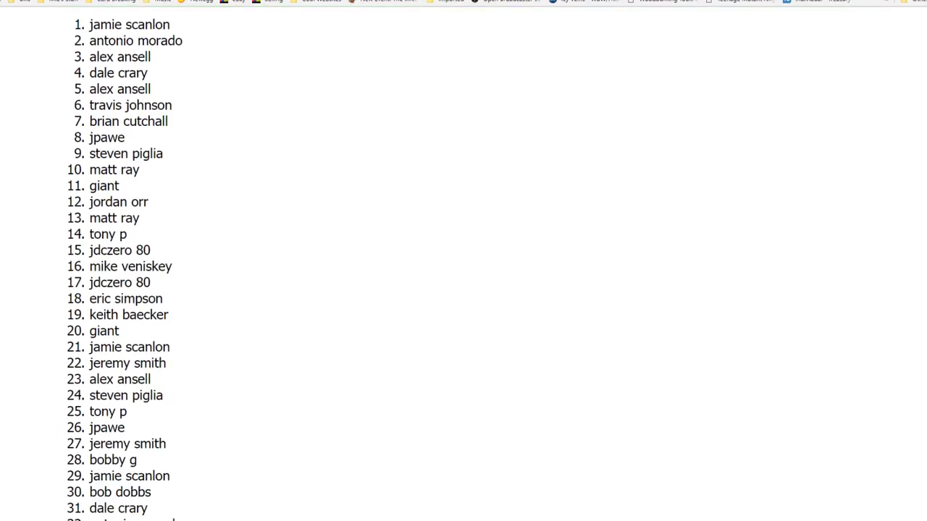
drag(89, 25, 172, 266)
key(ctrl+c)
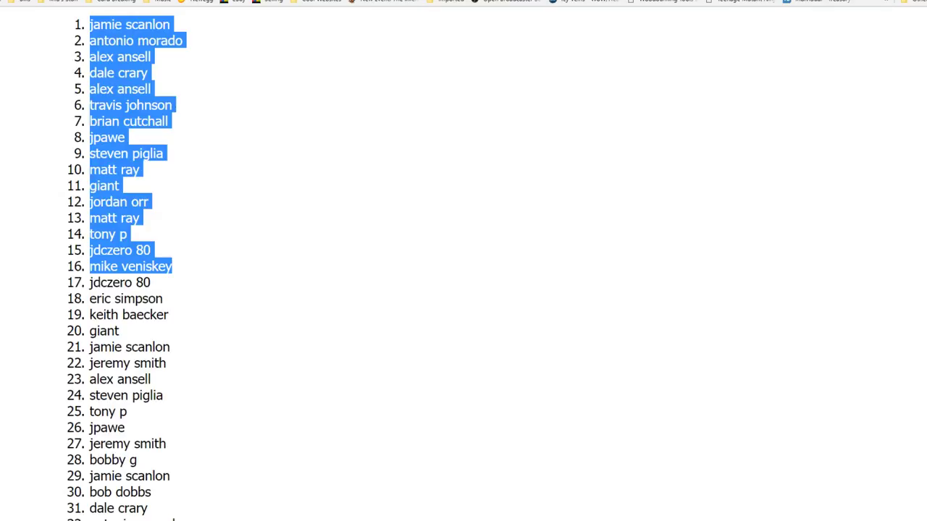
key(alt+Tab)
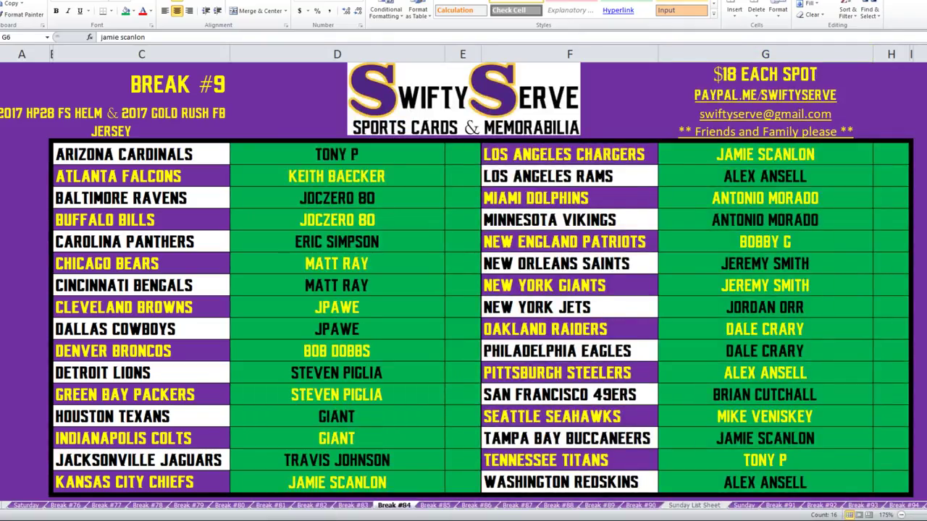
Step: Paste the numbered list into D6, then undo that paste
key(alt+Tab)
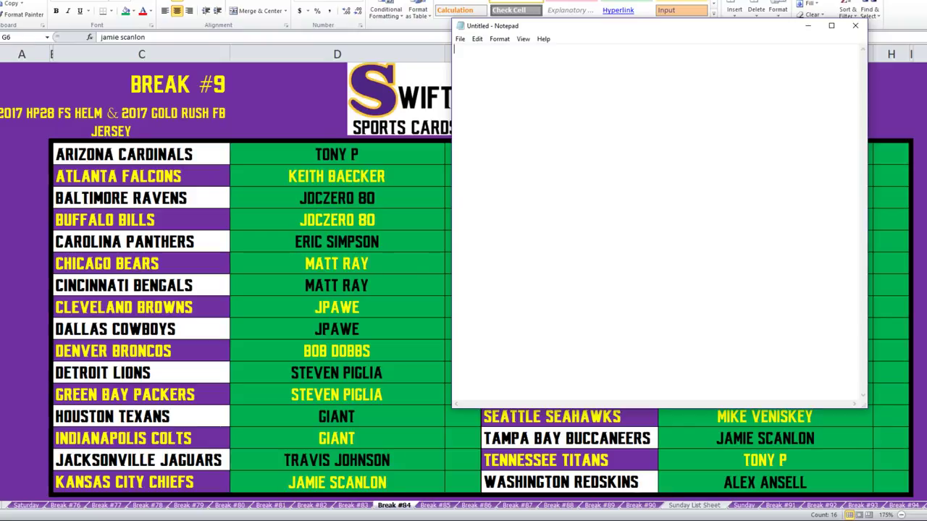
key(alt+Tab)
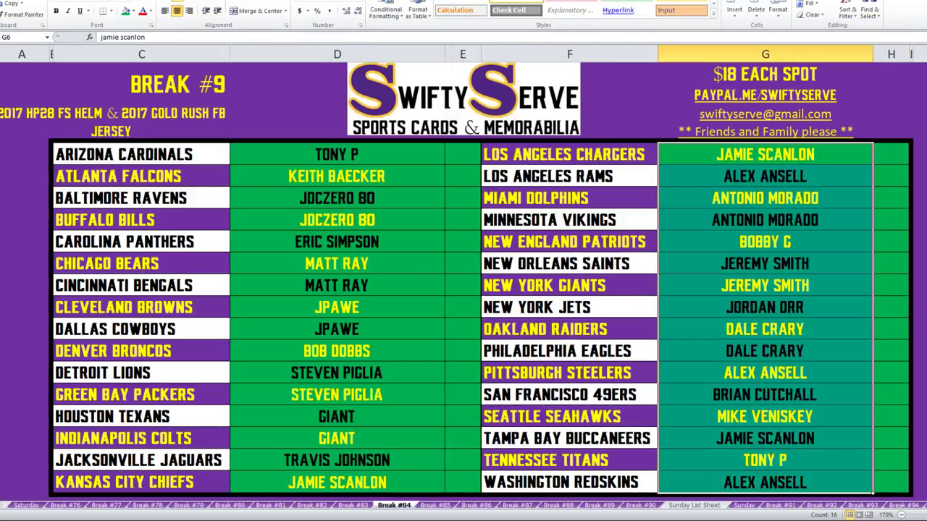
click(337, 154)
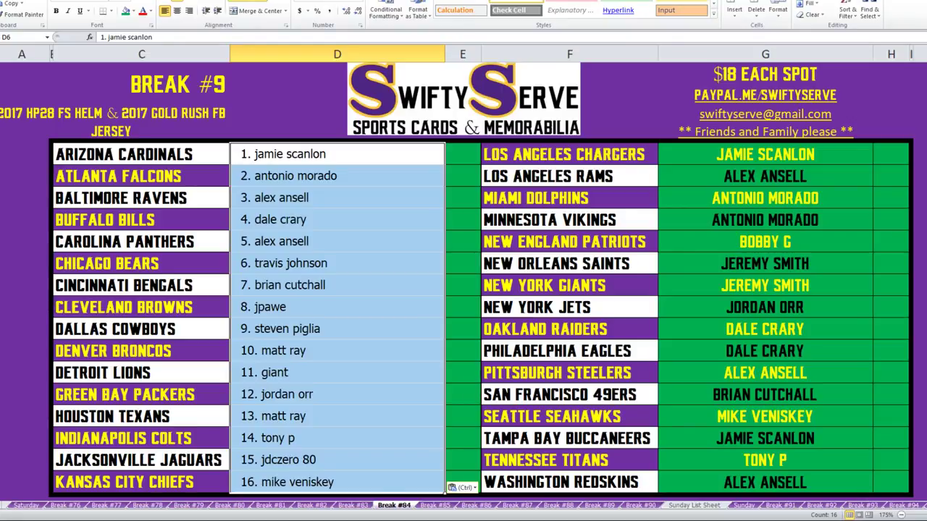
key(ctrl+z)
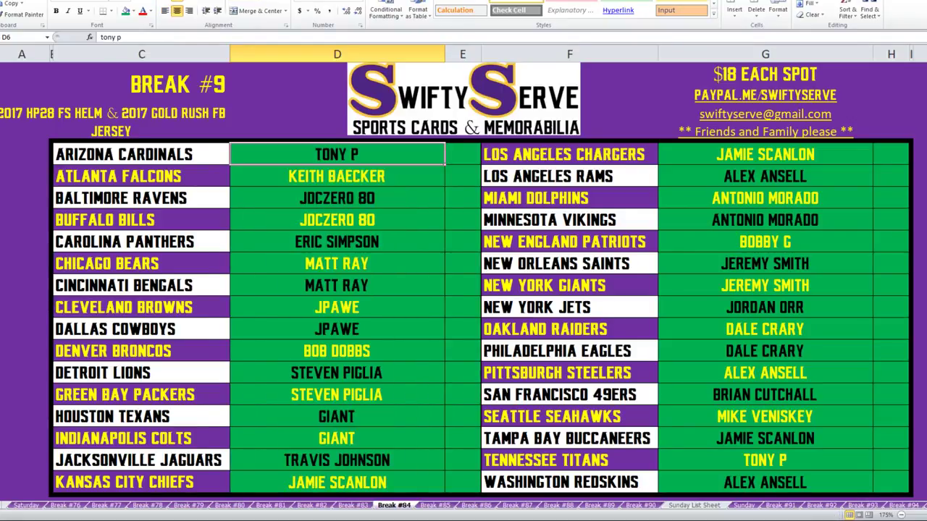
Step: Convert the 16 names to plain text in Notepad and paste them over D6:D21
key(alt+Tab)
key(ctrl+v)
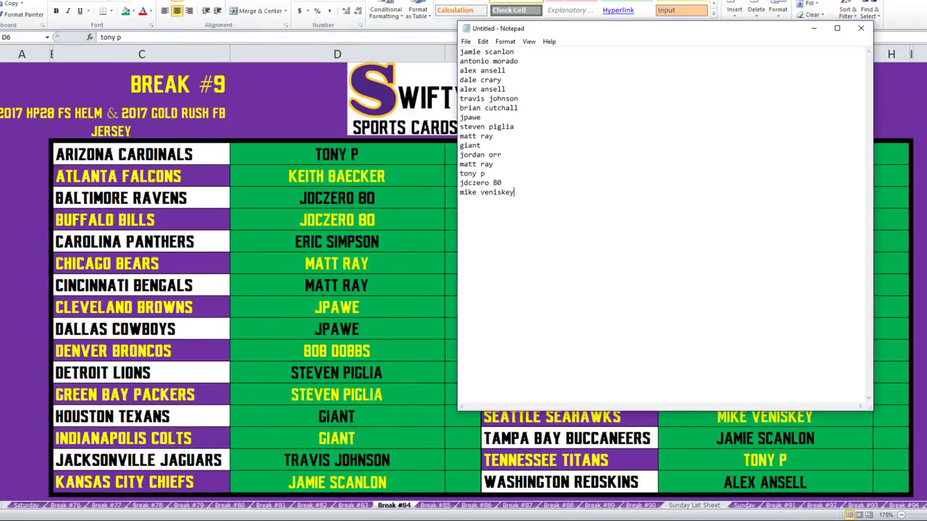
key(ctrl+a)
key(alt+Tab)
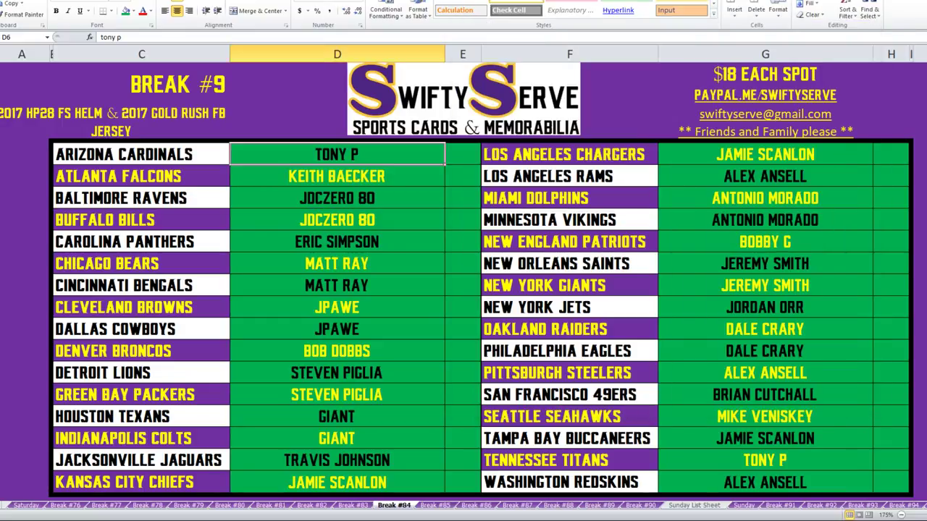
key(shift+Down)
key(shift+Down)
key(shift+Down)
key(shift+Down)
key(shift+Down)
key(shift+Down)
key(shift+Down)
key(shift+Down)
key(shift+Down)
key(shift+Down)
key(shift+Down)
key(shift+Down)
key(shift+Down)
key(shift+Down)
key(shift+Down)
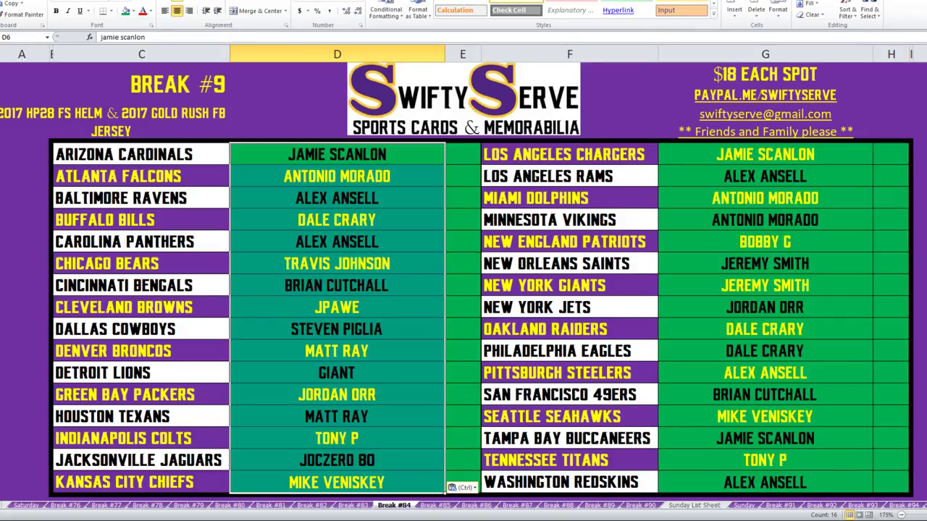
Step: Copy randomized names 17–32 through Notepad and paste them into G6:G21
key(alt+Tab)
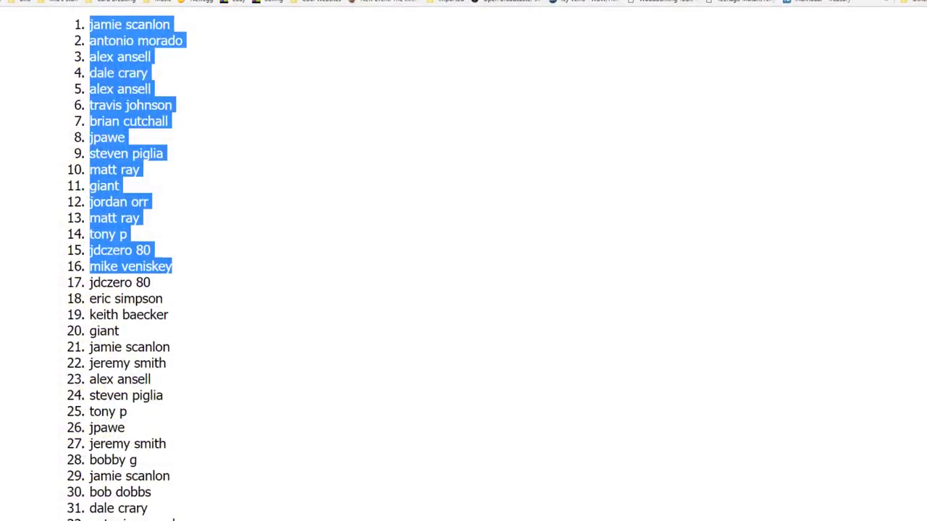
scroll(463, 261, down, 2)
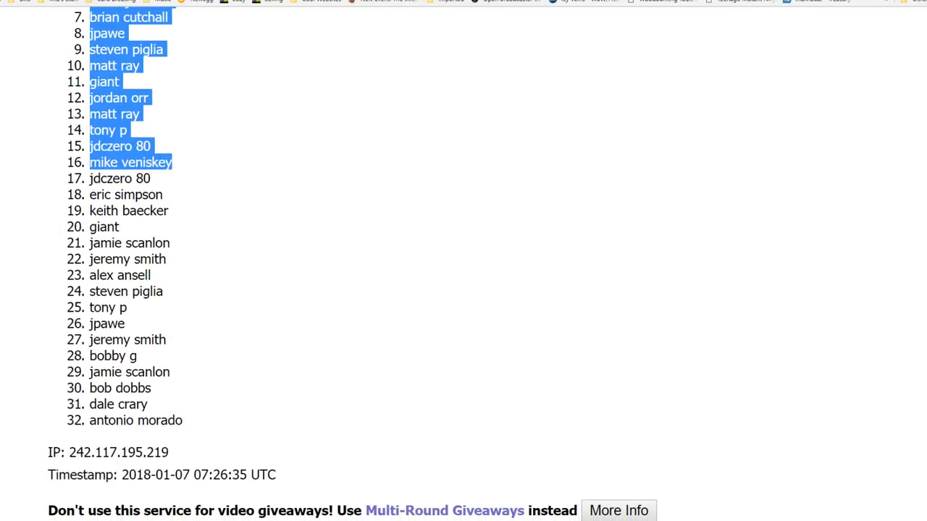
drag(92, 178, 182, 420)
key(ctrl+c)
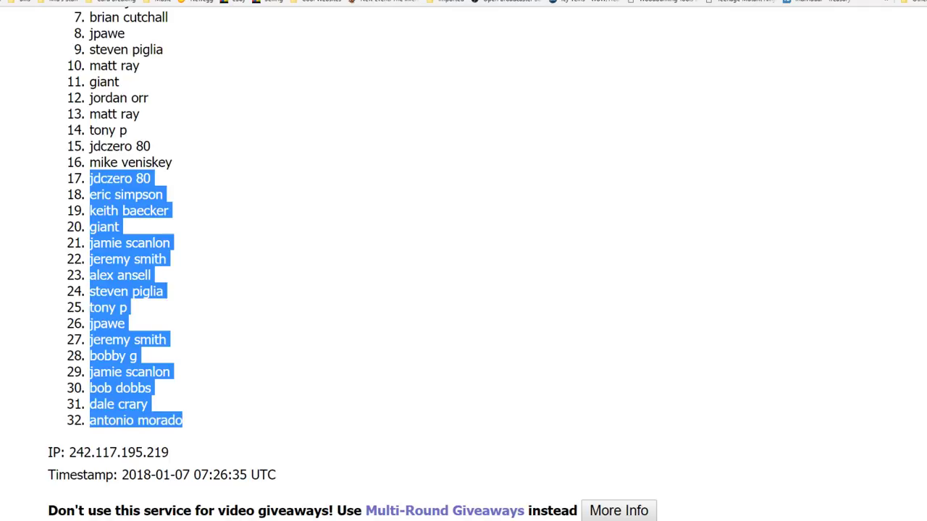
key(alt+Tab)
key(alt+Tab)
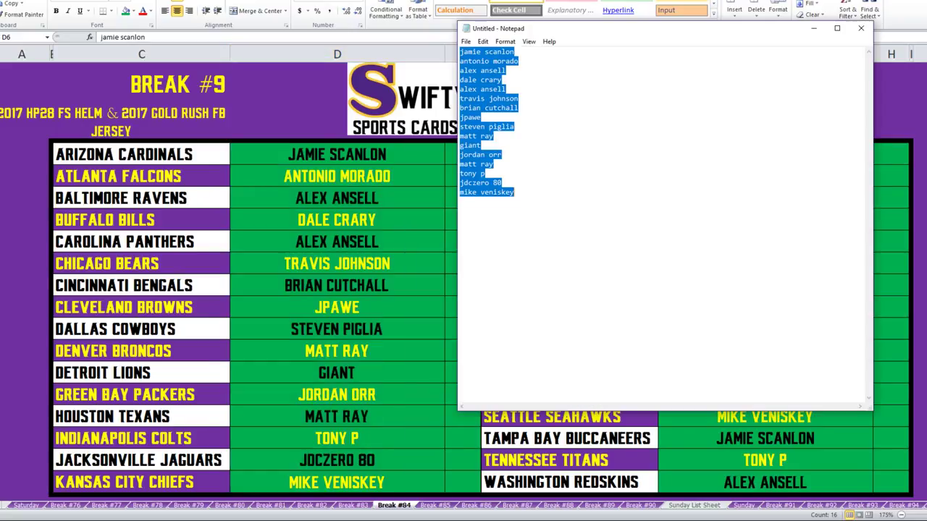
key(ctrl+v)
key(ctrl+a)
key(alt+Tab)
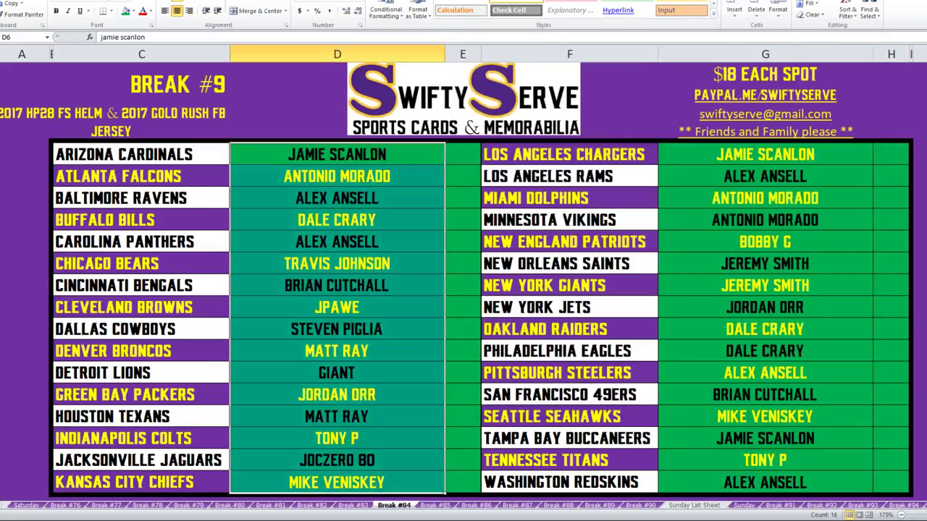
click(764, 154)
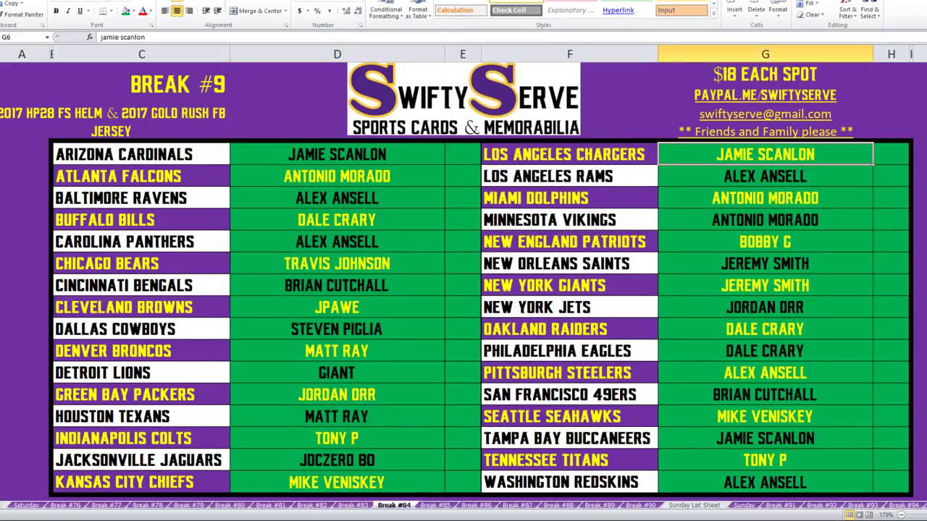
key(ctrl+v)
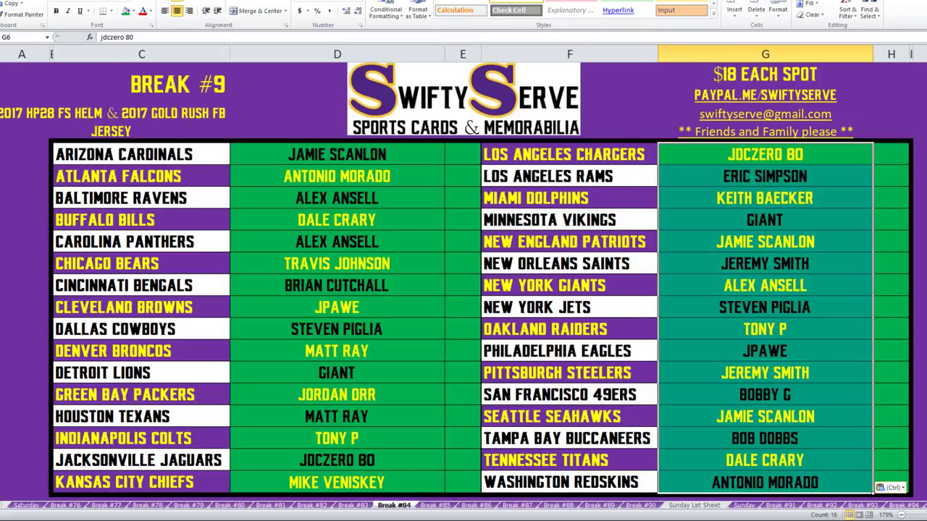
Step: Select both buyer-name columns, D6:D21 and G6:H21
click(764, 154)
drag(336, 154, 337, 483)
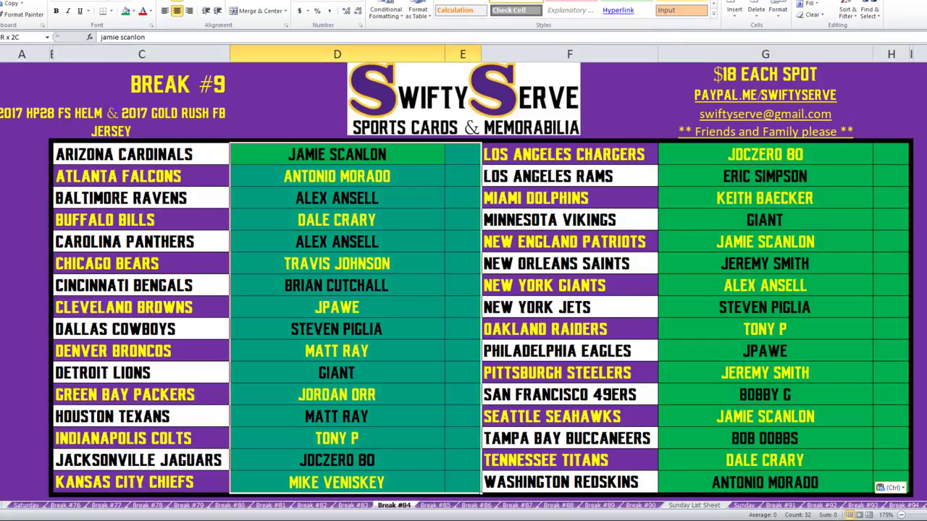
ctrl+click(764, 154)
drag(765, 155, 891, 482)
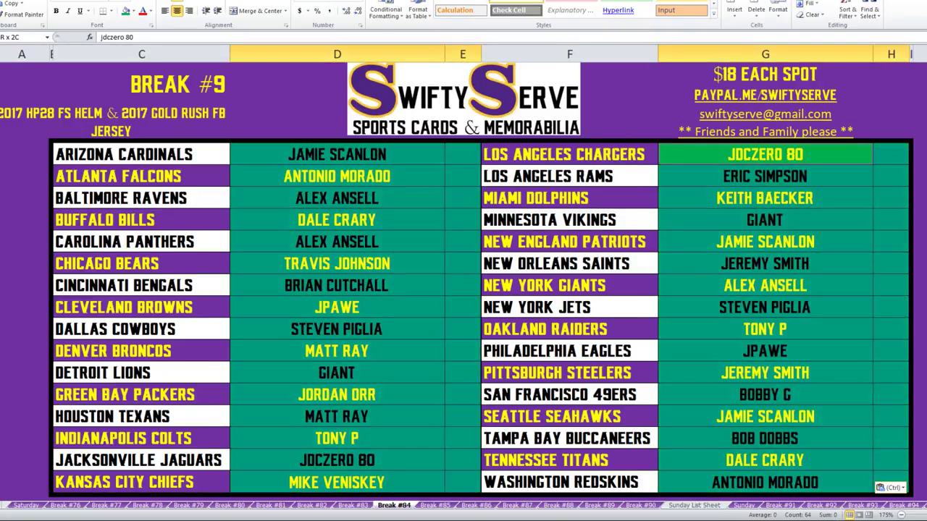
Step: Set all buyer name cells to No Fill with Automatic black text
click(132, 10)
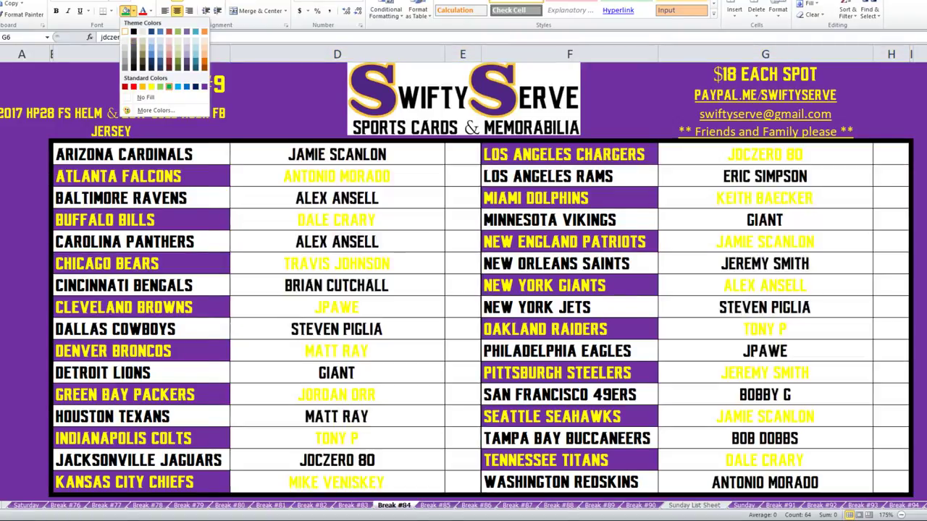
click(133, 11)
click(133, 10)
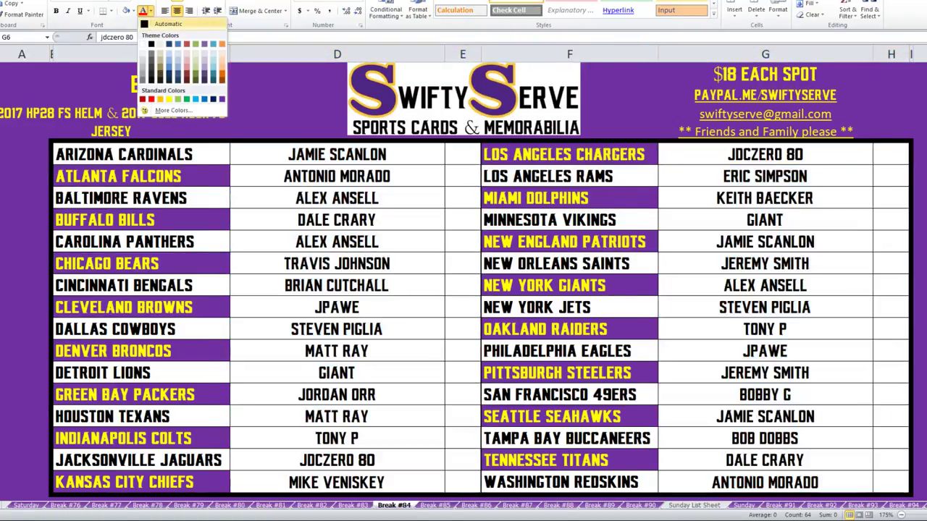
click(160, 46)
Step: Select the purple-row name cells, from Atlanta Falcons to Los Angeles Chargers, in both columns
drag(336, 220, 462, 175)
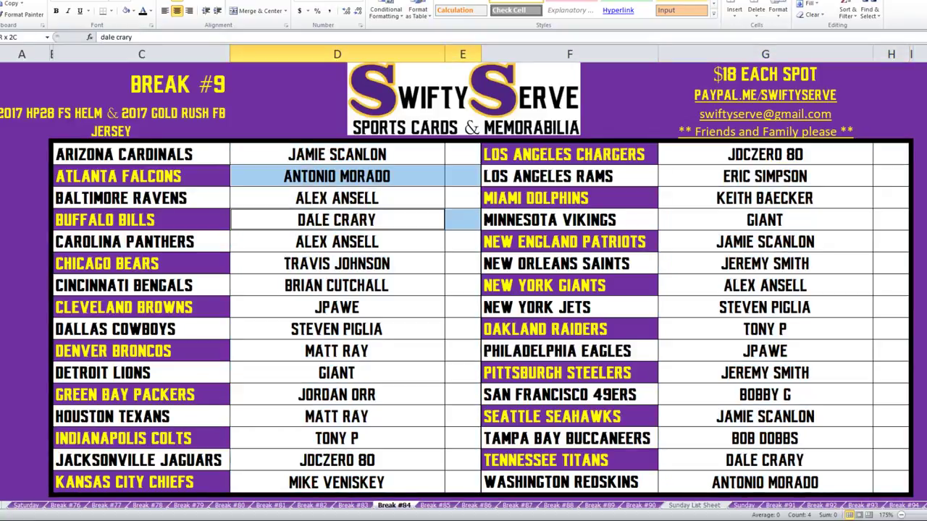
drag(337, 264, 462, 263)
drag(337, 306, 463, 307)
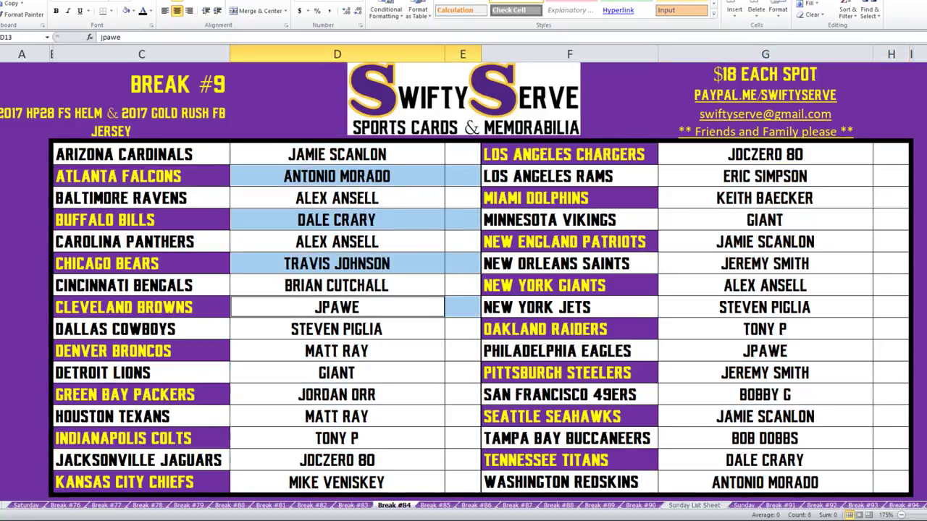
drag(337, 350, 462, 351)
drag(337, 395, 463, 395)
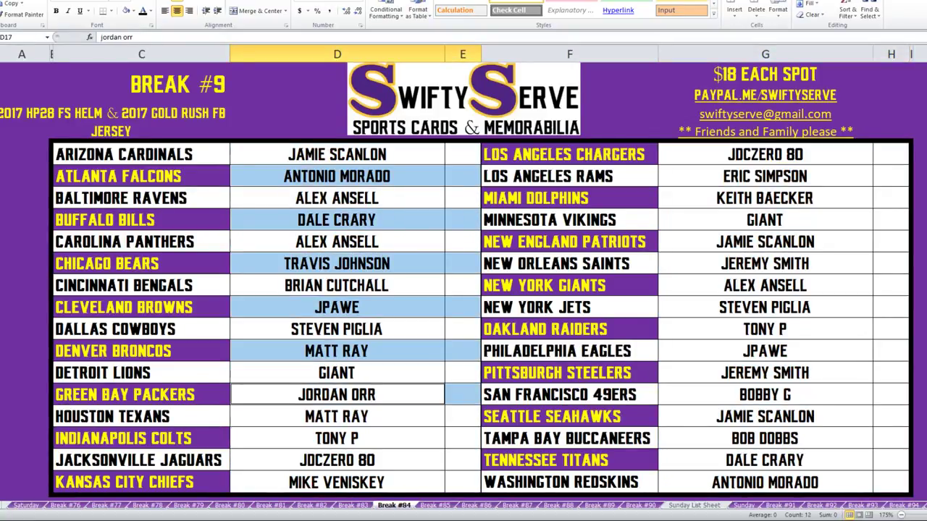
drag(337, 438, 462, 438)
drag(337, 483, 463, 482)
drag(764, 460, 890, 461)
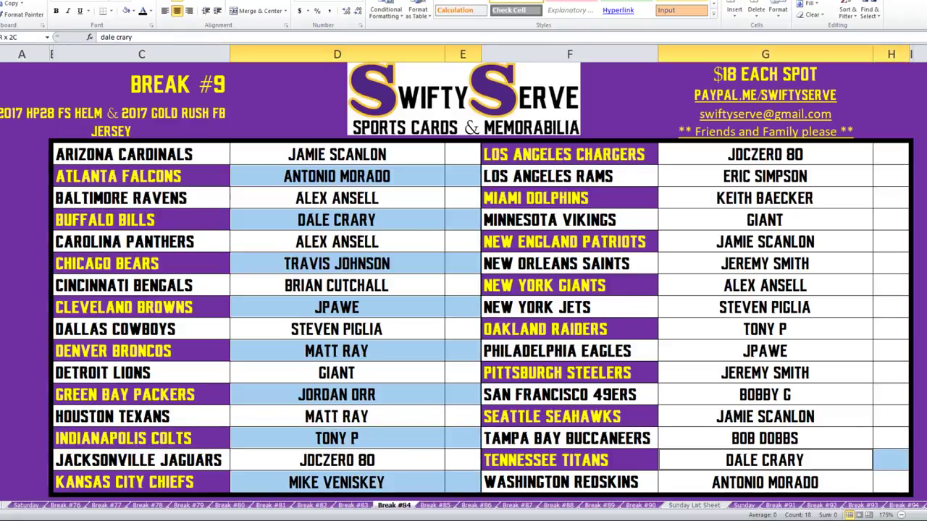
drag(764, 416, 890, 416)
drag(764, 373, 890, 373)
drag(764, 328, 890, 328)
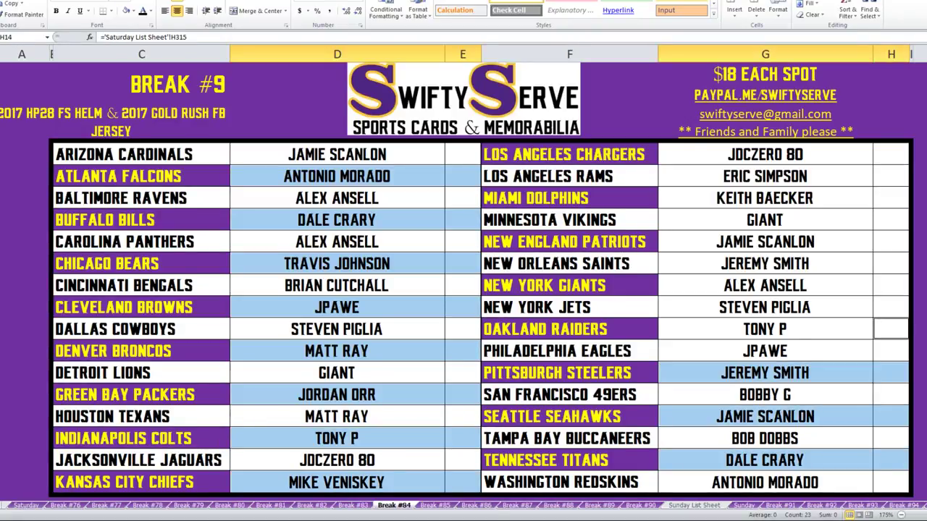
drag(765, 285, 891, 285)
drag(891, 242, 765, 242)
drag(890, 198, 764, 197)
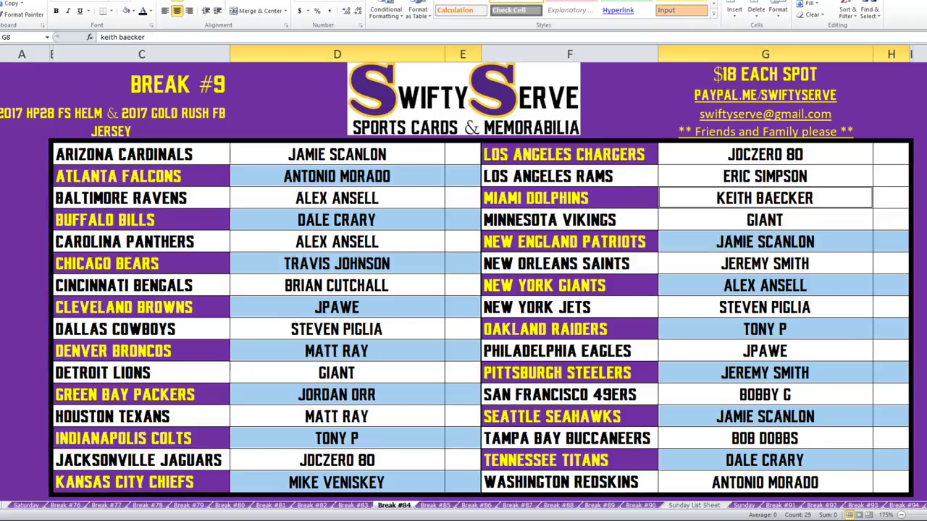
drag(890, 154, 765, 154)
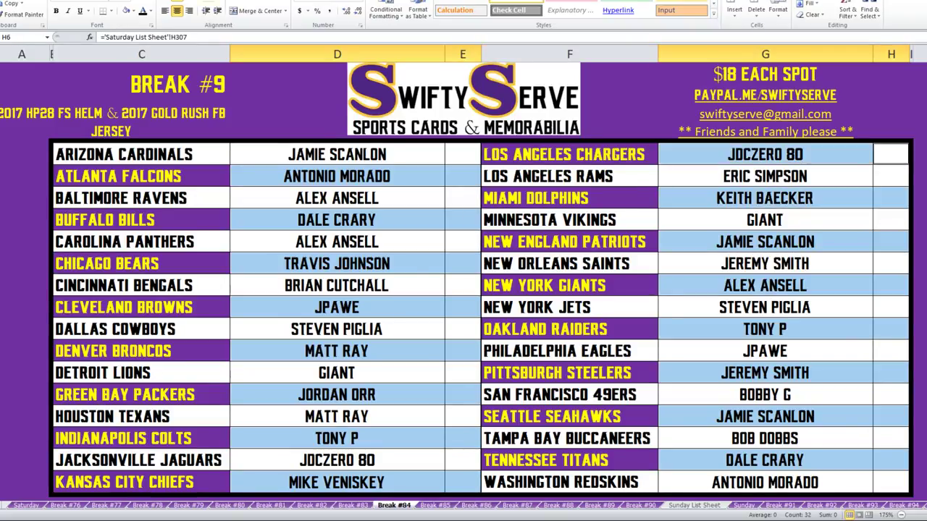
Step: Fill the selected cells purple with yellow text, then select the New Orleans Saints name cells
click(133, 11)
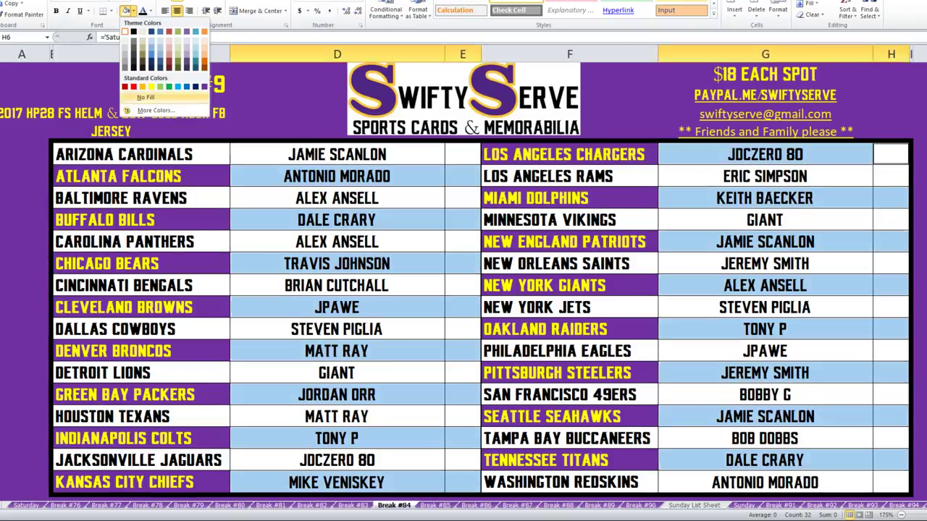
click(186, 31)
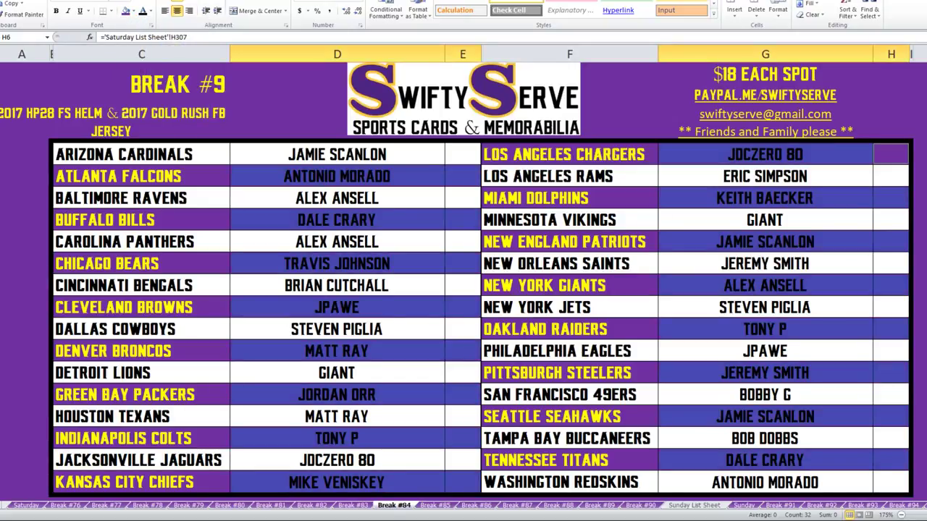
click(150, 11)
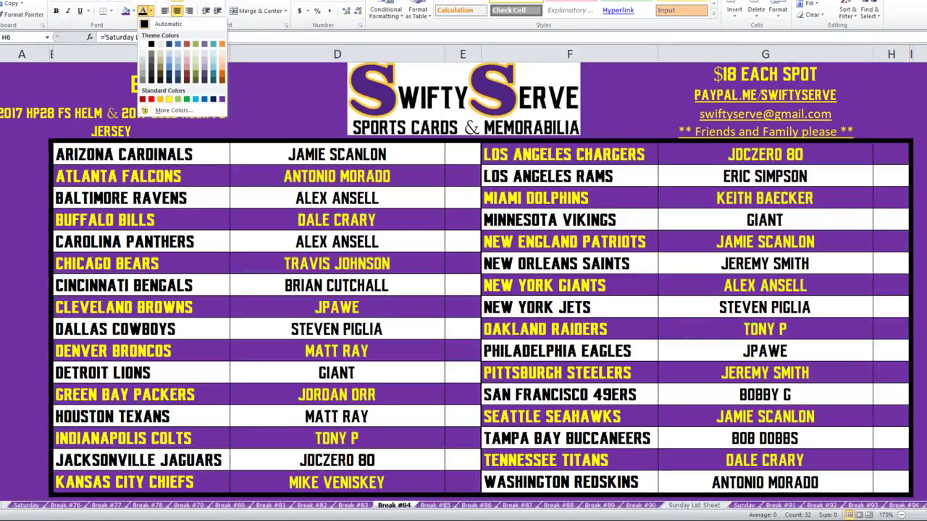
click(168, 98)
click(463, 97)
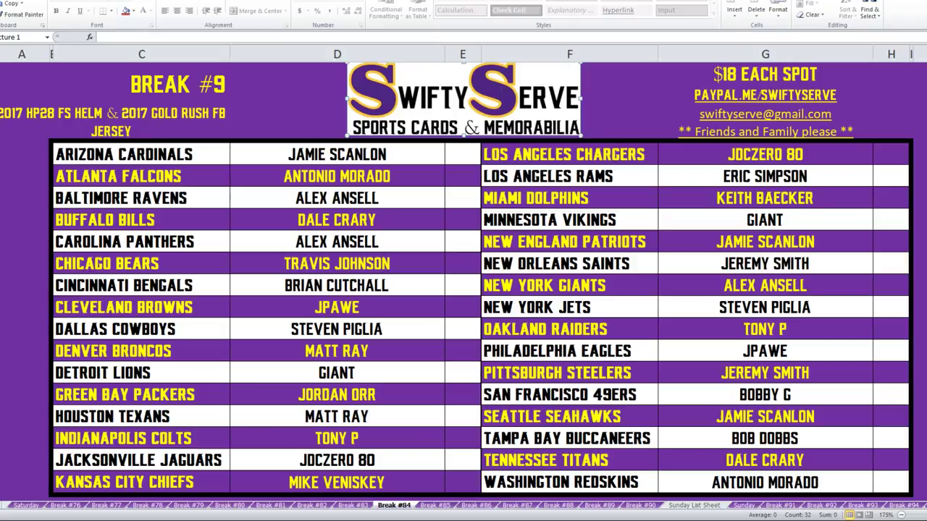
drag(764, 263, 890, 263)
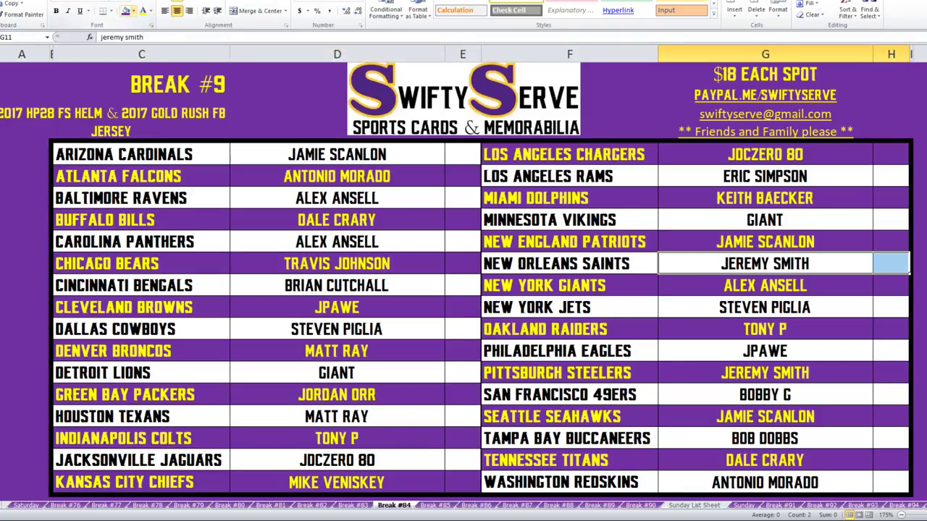
click(133, 11)
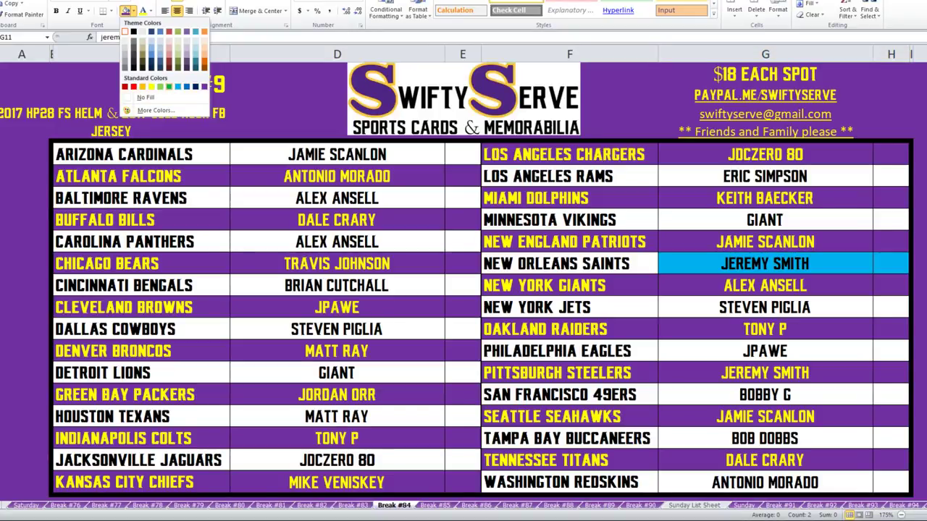
Step: Fill the New Orleans Saints and Chicago Bears buyer cells green
click(168, 86)
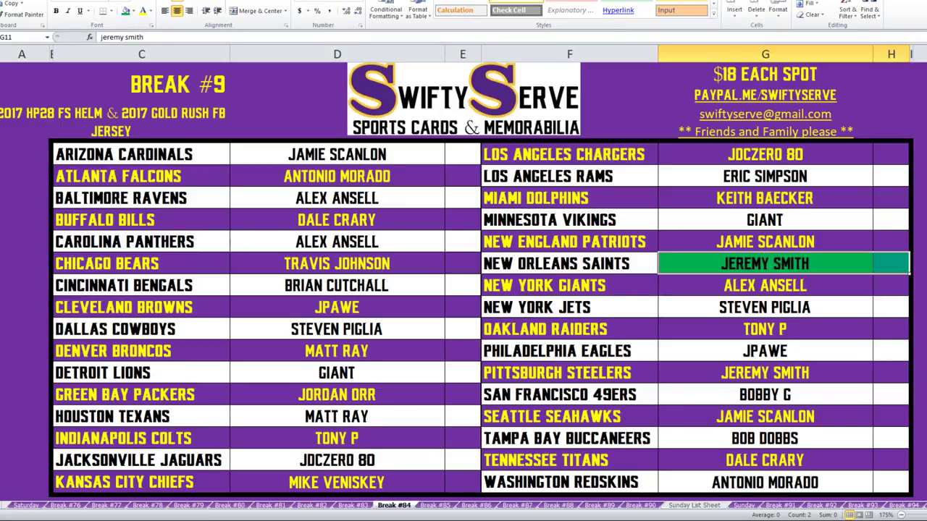
click(337, 263)
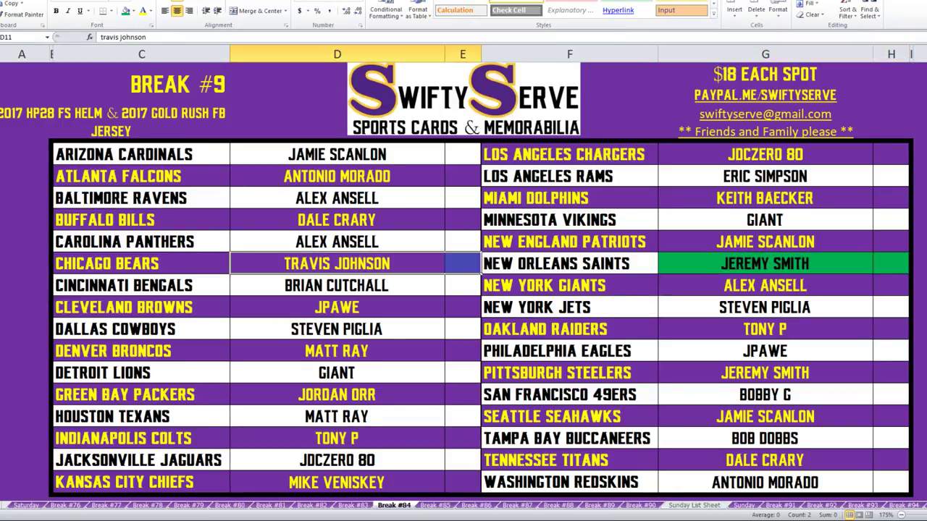
click(125, 10)
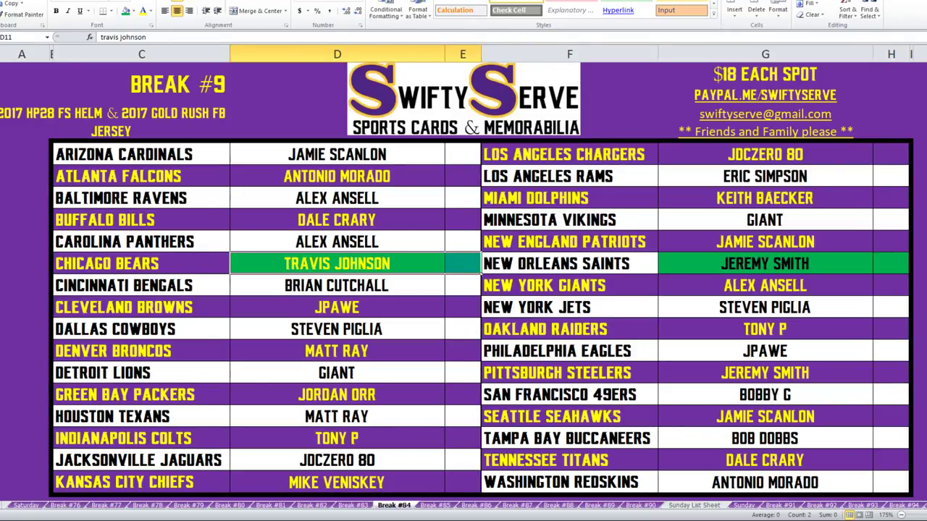
Step: Fill the Pittsburgh Steelers, Green Bay Packers and Los Angeles Rams buyer cells green
click(765, 373)
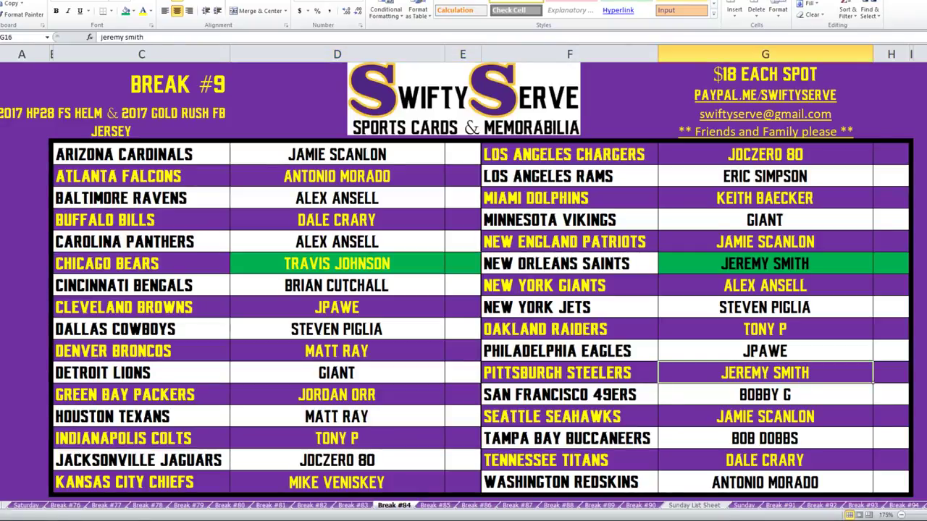
key(shift+Right)
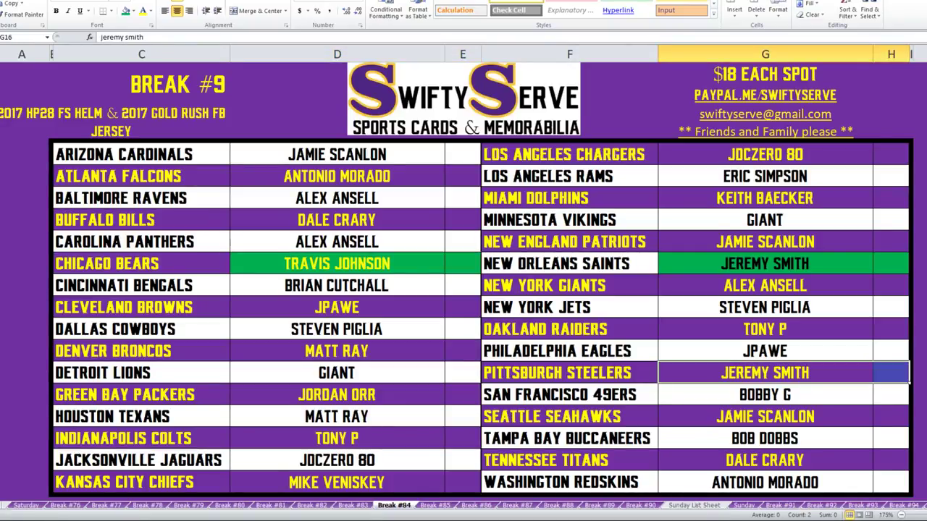
click(125, 11)
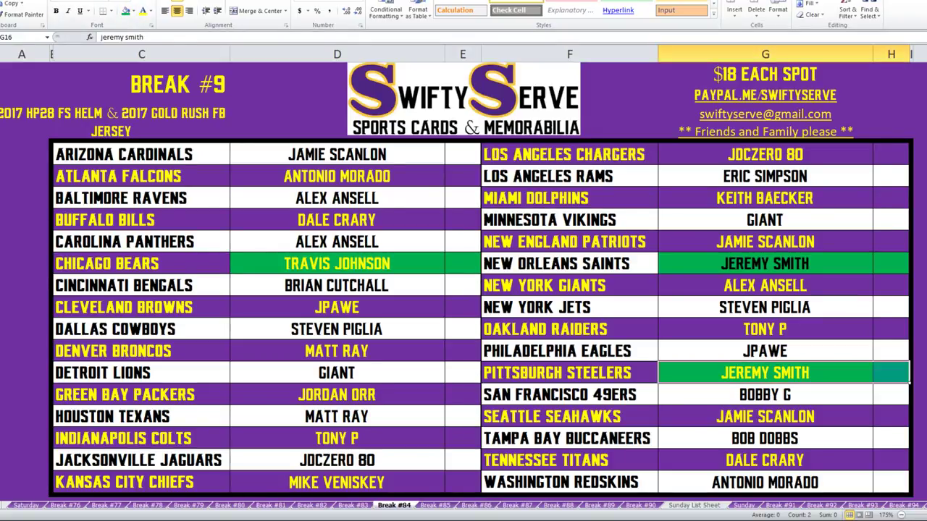
click(337, 395)
click(125, 11)
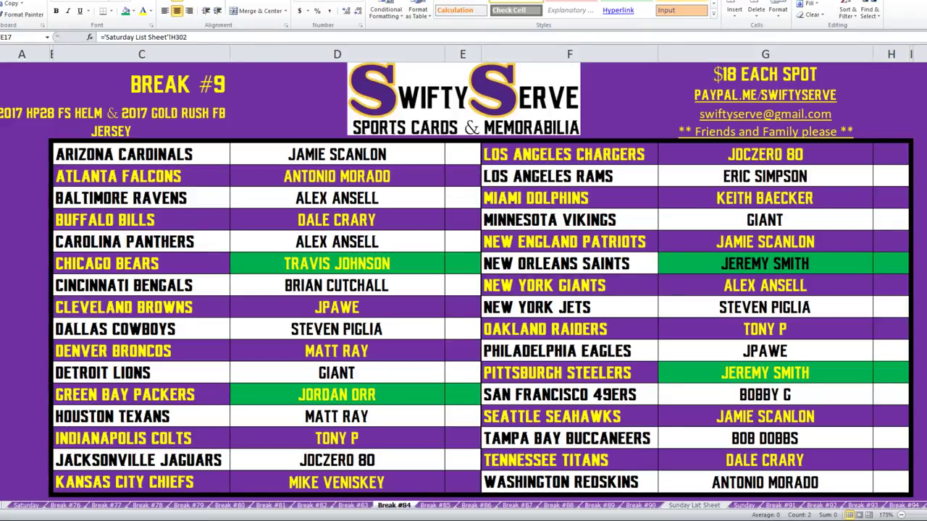
click(764, 176)
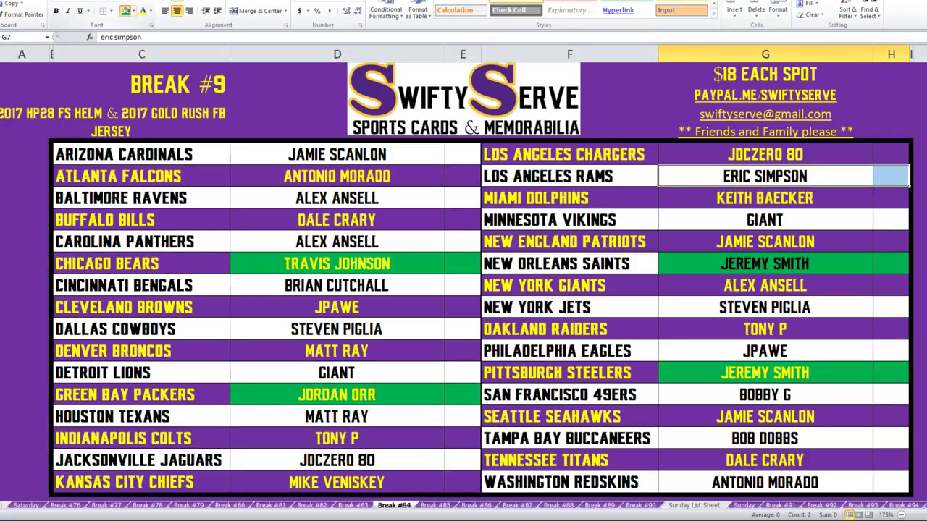
click(124, 11)
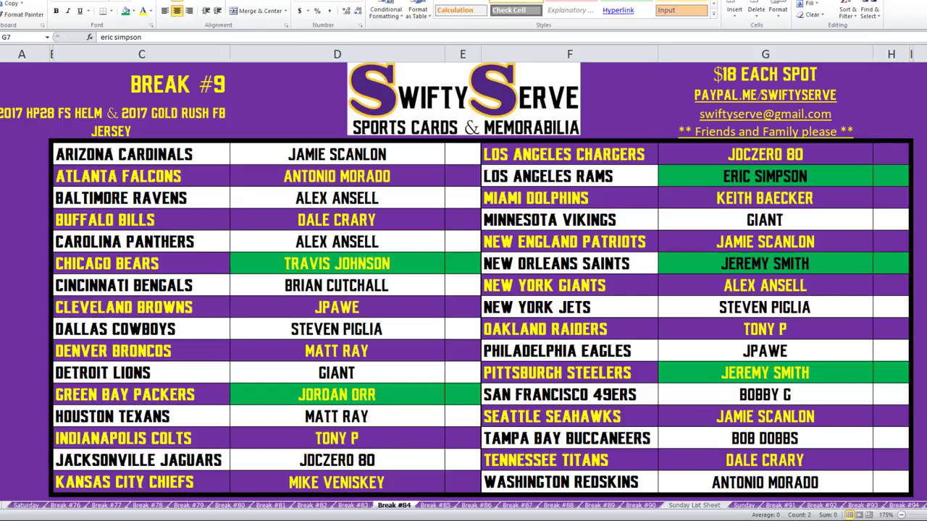
click(765, 176)
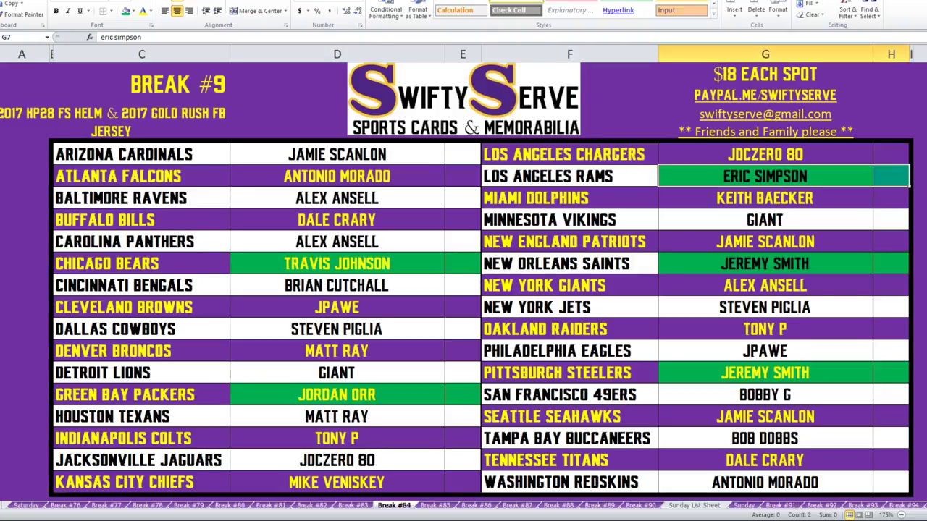
click(764, 482)
Step: Enter the other buyer's name in the Arizona Cardinals cell D6 using AutoComplete
click(336, 155)
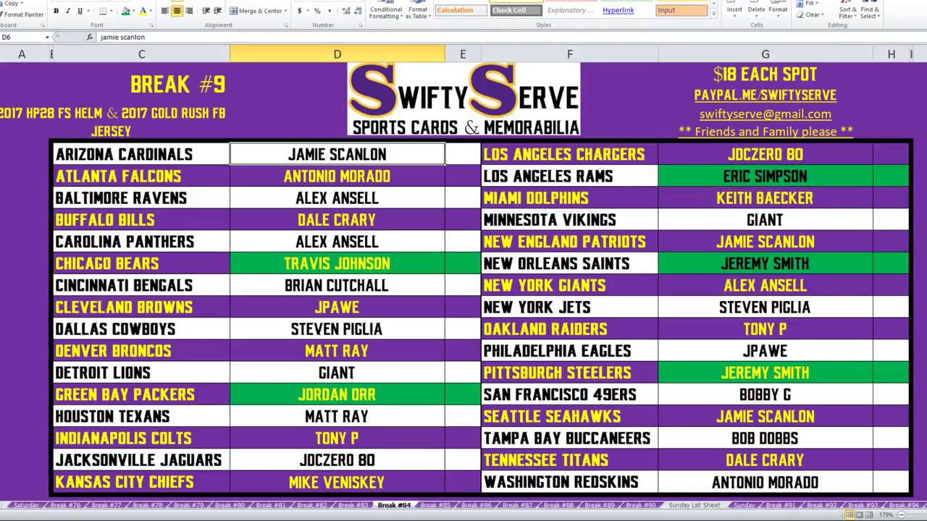
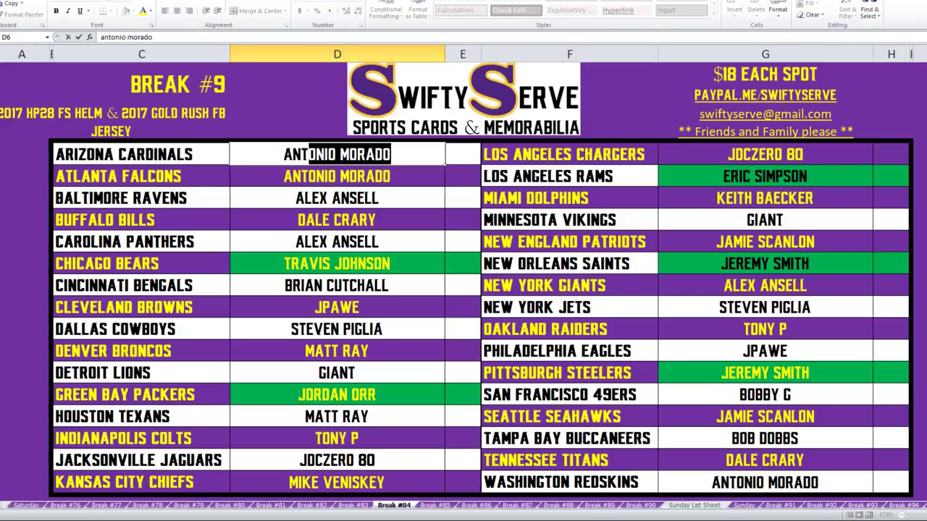
key(Tab)
key(Tab)
key(Tab)
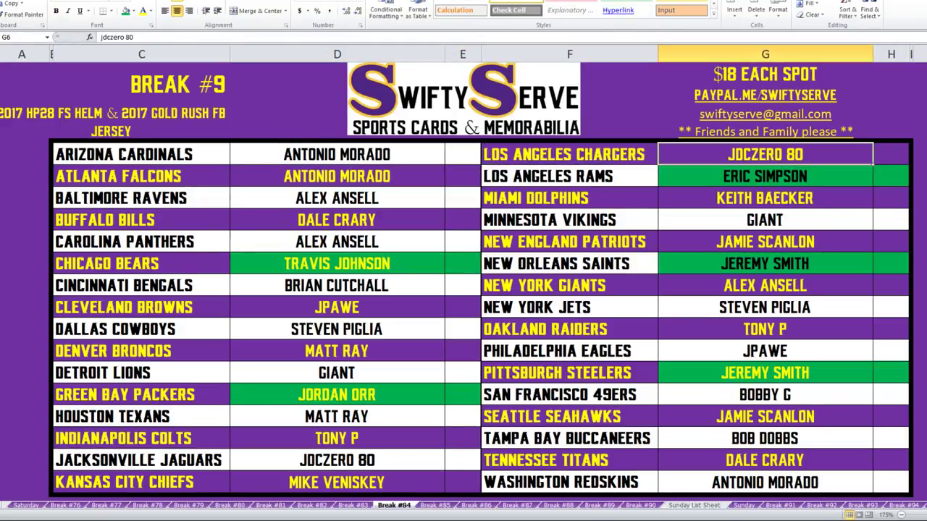
key(ctrl+z)
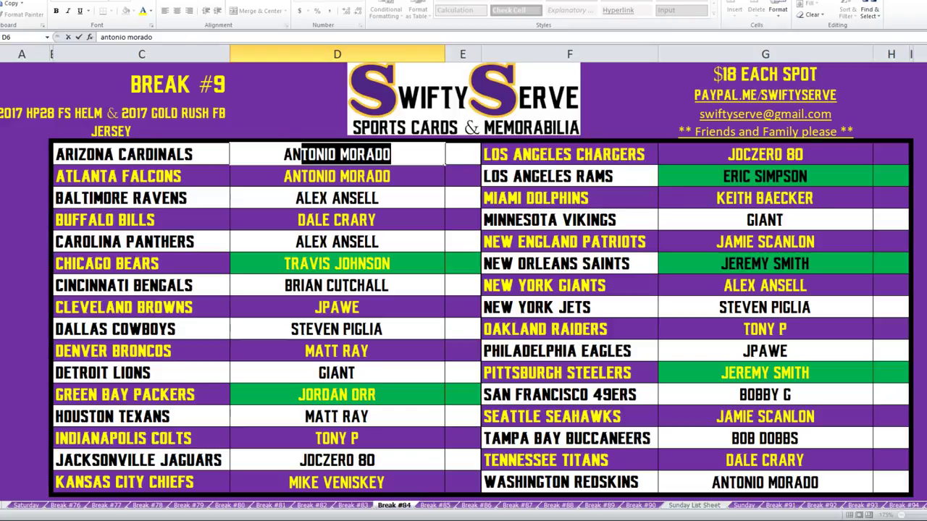
click(764, 154)
Step: Type the original Arizona Cardinals buyer's name into the Washington Redskins cell G21
click(765, 176)
click(765, 286)
click(764, 461)
click(764, 482)
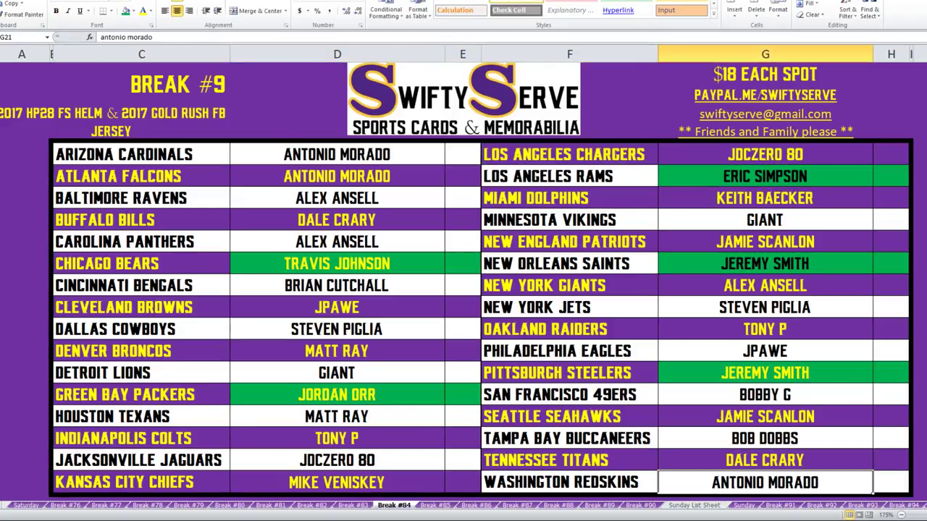
key(Return)
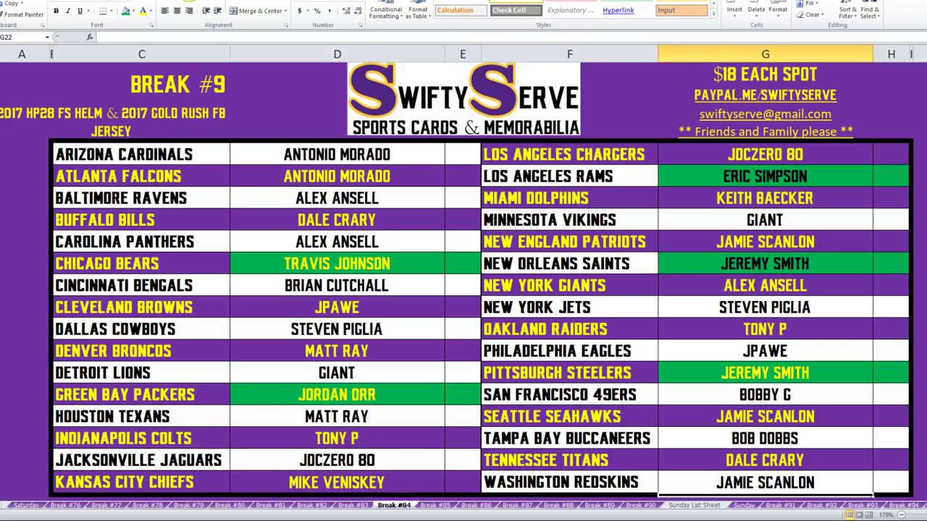
Step: Enter the buyers' full names beside the Miami Dolphins and New York Jets
click(765, 198)
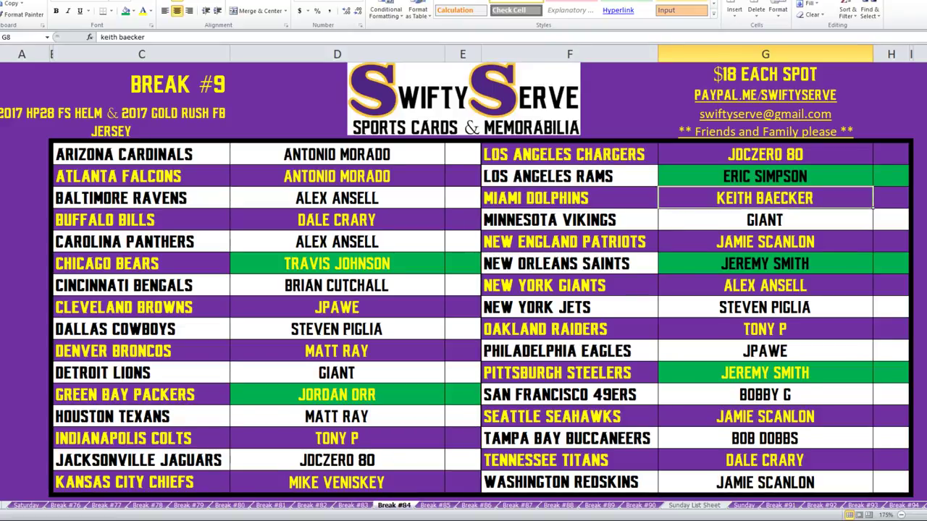
key(Return)
key(Down)
key(Down)
key(Down)
key(Down)
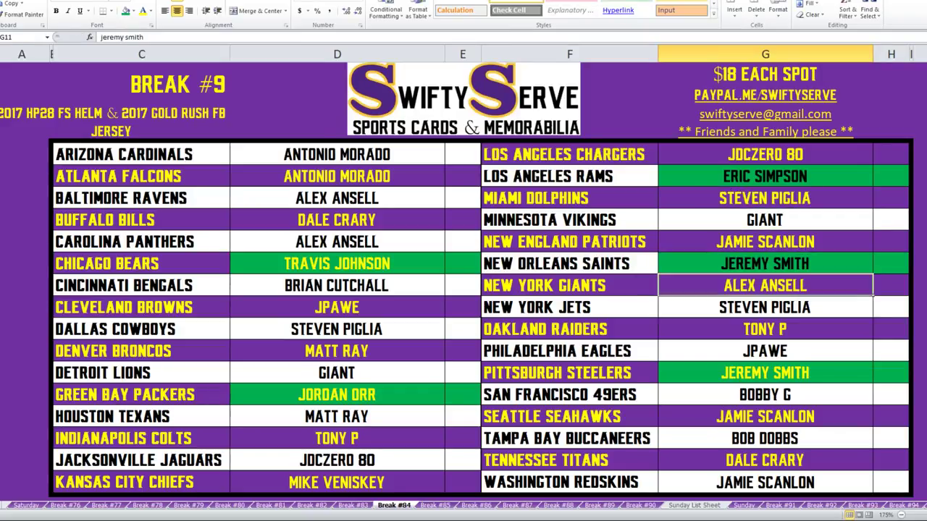
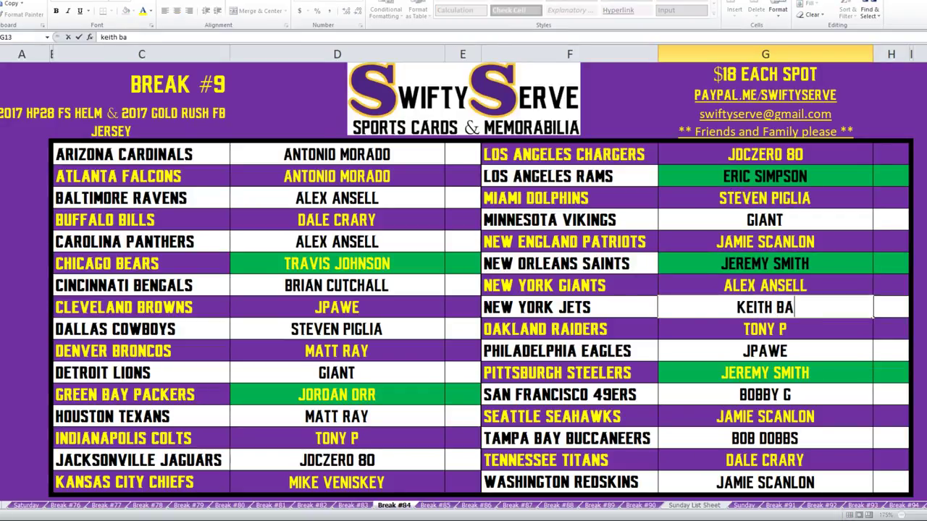
key(Return)
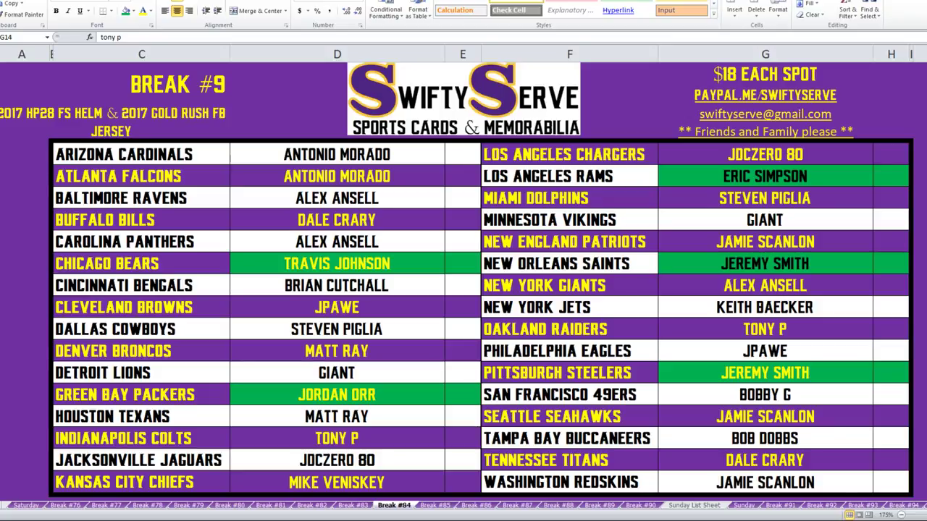
Step: Select name ranges D6:E21 and G6:H21 together and give them a green fill
click(764, 329)
drag(337, 154, 463, 482)
ctrl+click(764, 155)
drag(764, 154, 890, 482)
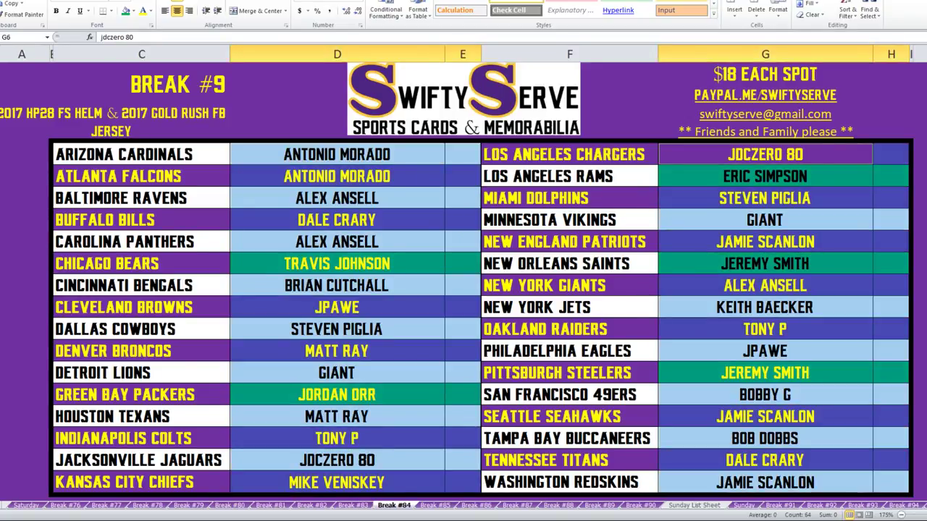
click(125, 11)
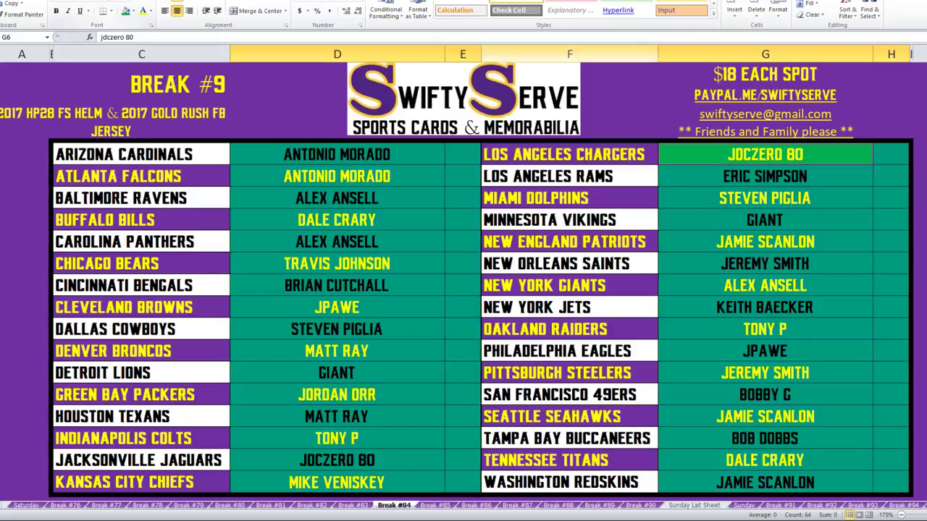
click(463, 98)
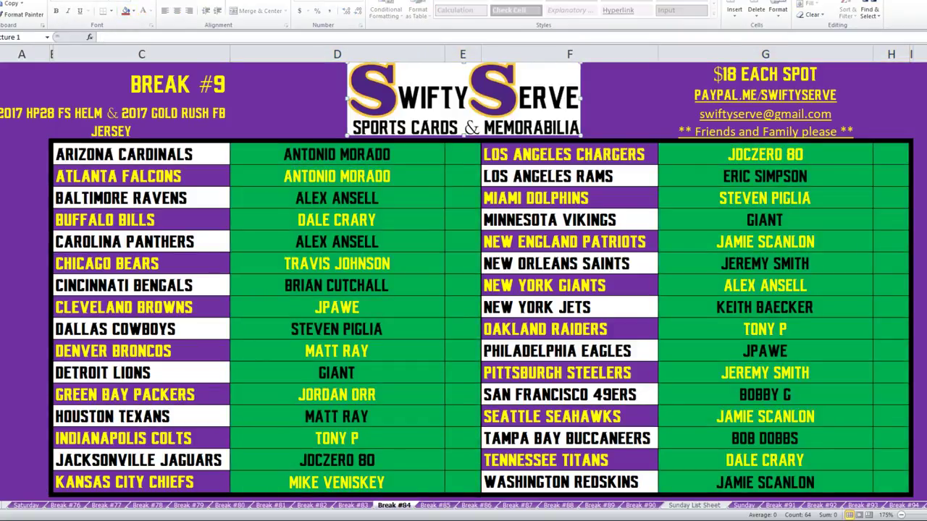
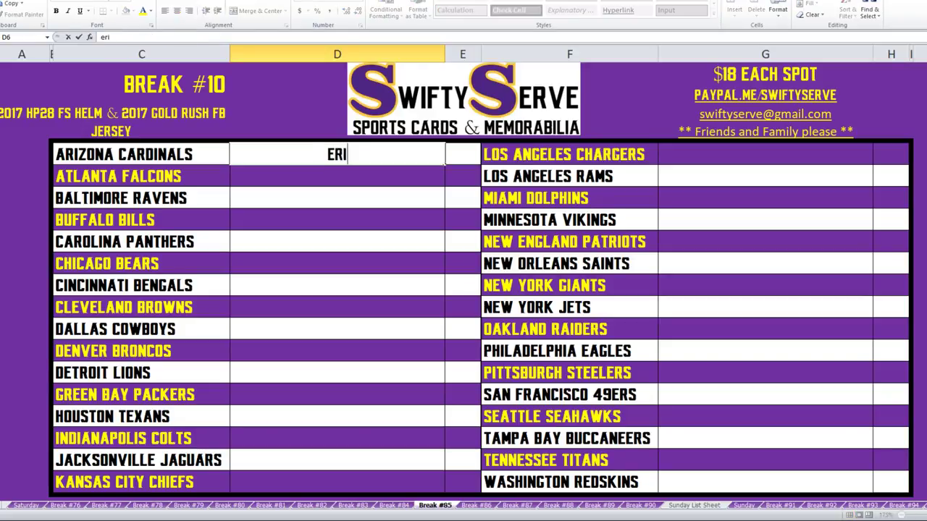
Step: Enter buyer names in column D for Arizona Cardinals through Chicago Bears, with AutoComplete for repeats
key(Return)
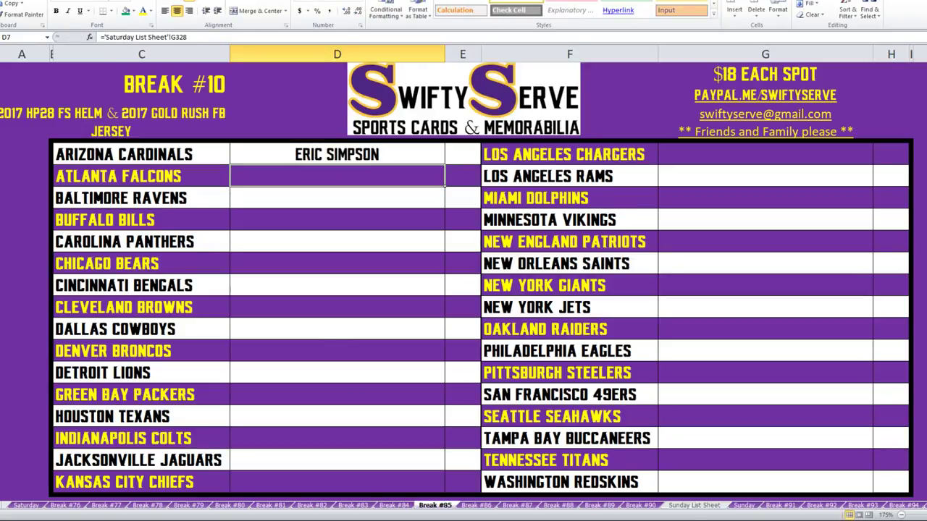
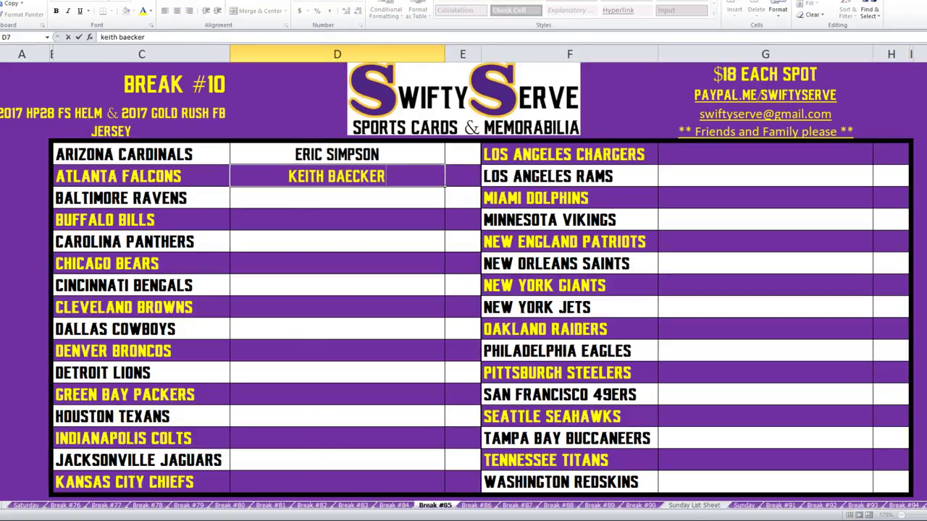
key(Return)
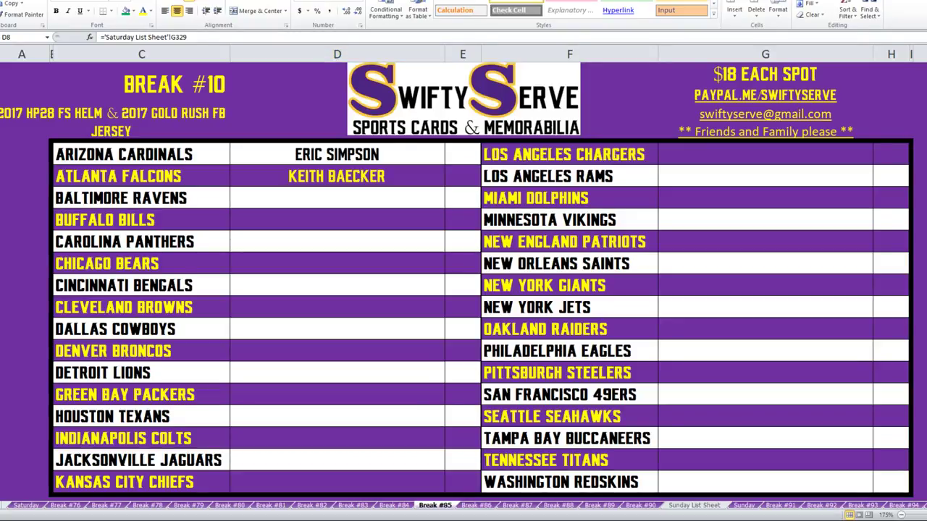
text(ke)
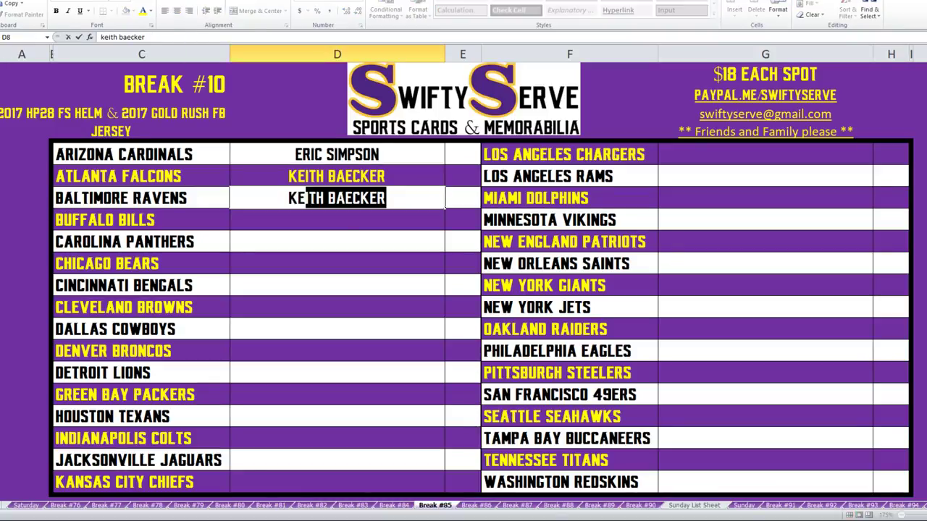
text(ith)
key(Return)
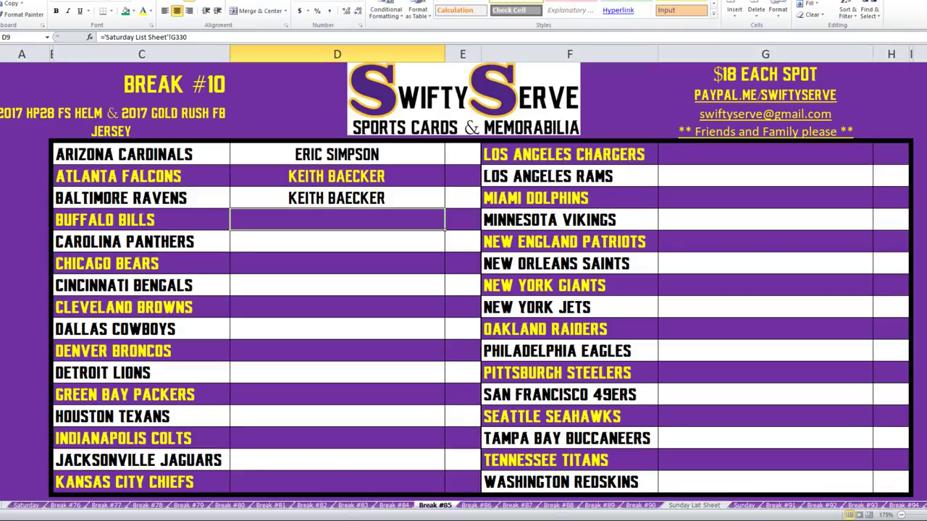
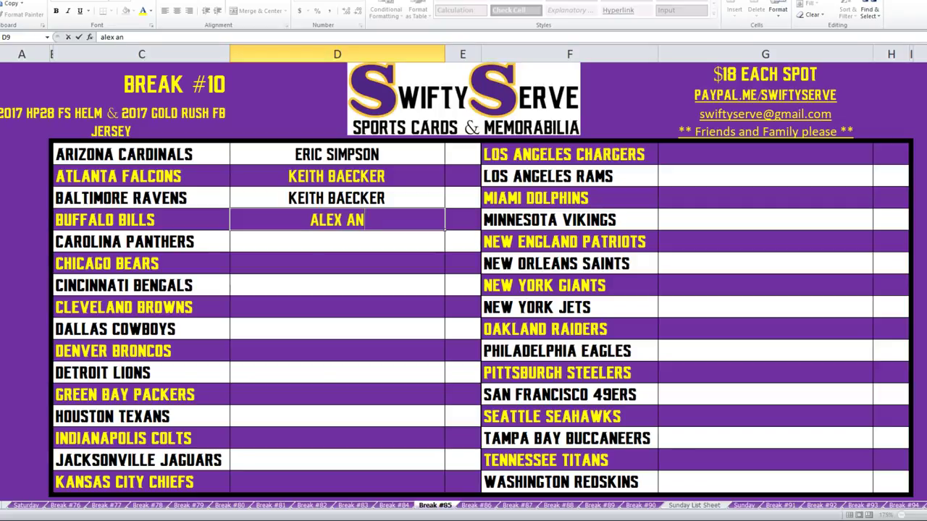
key(Return)
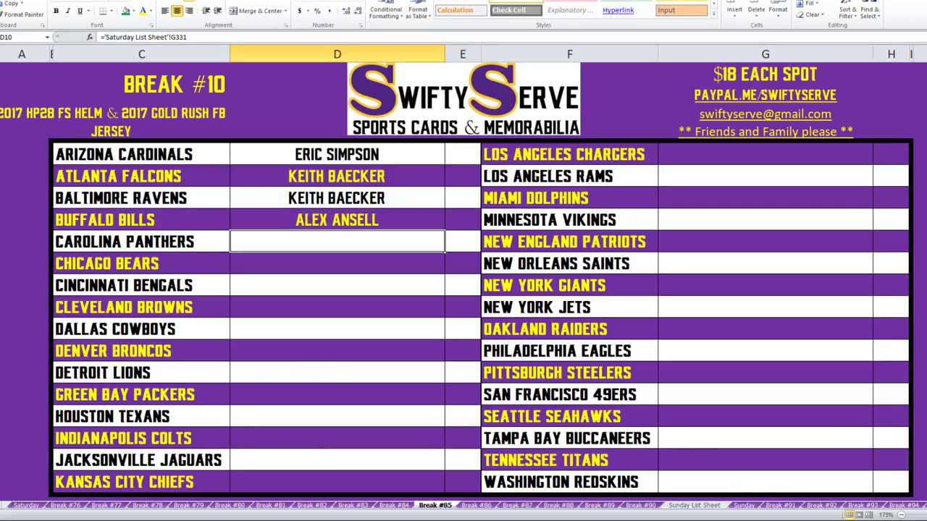
key(Return)
text(al)
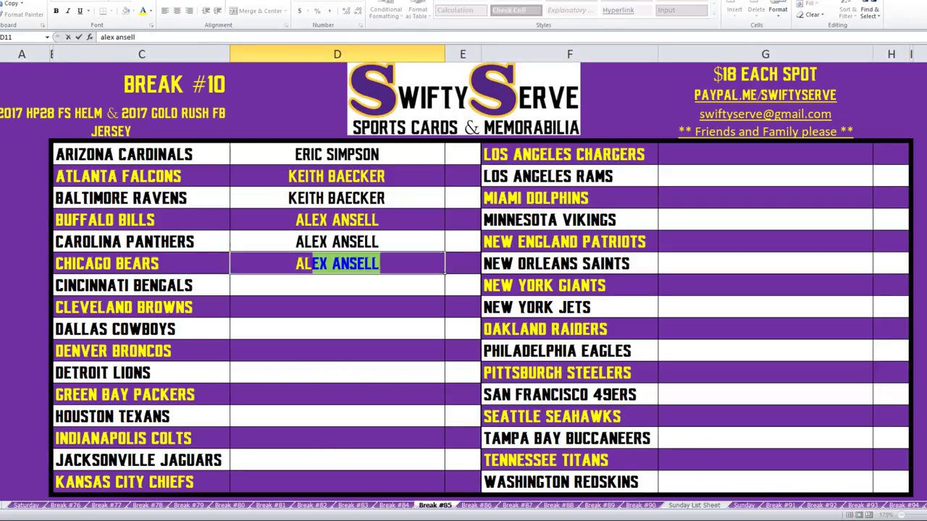
key(Return)
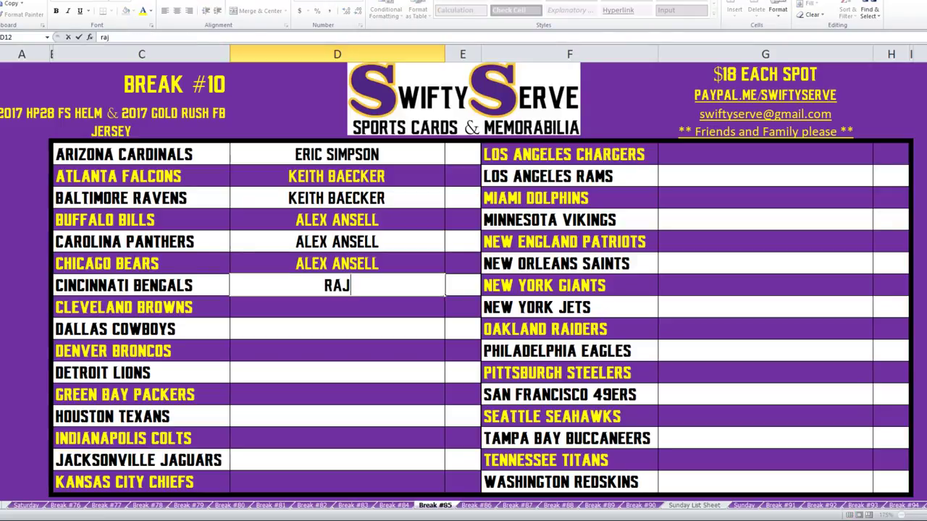
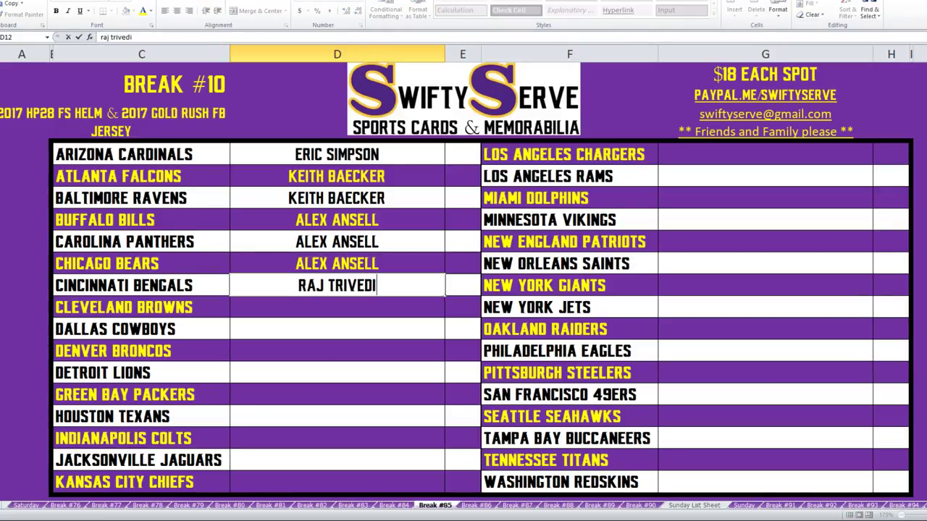
Step: Enter the Cincinnati Bengals through Denver Broncos buyer names in column D
key(Return)
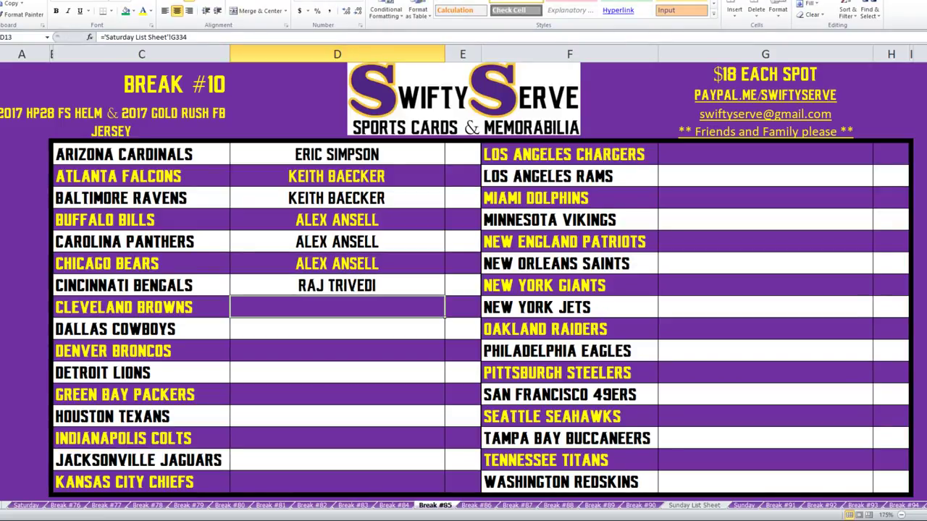
key(Return)
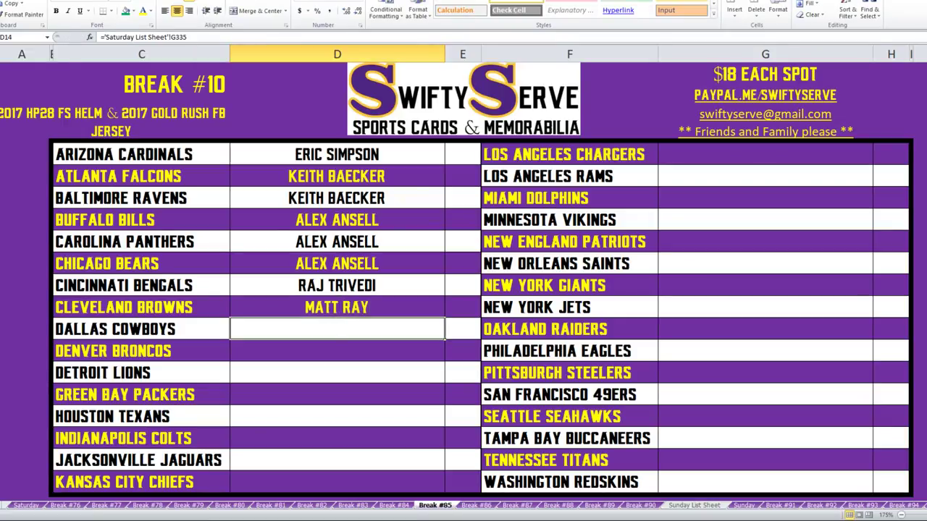
text(ma)
key(Return)
text(giant)
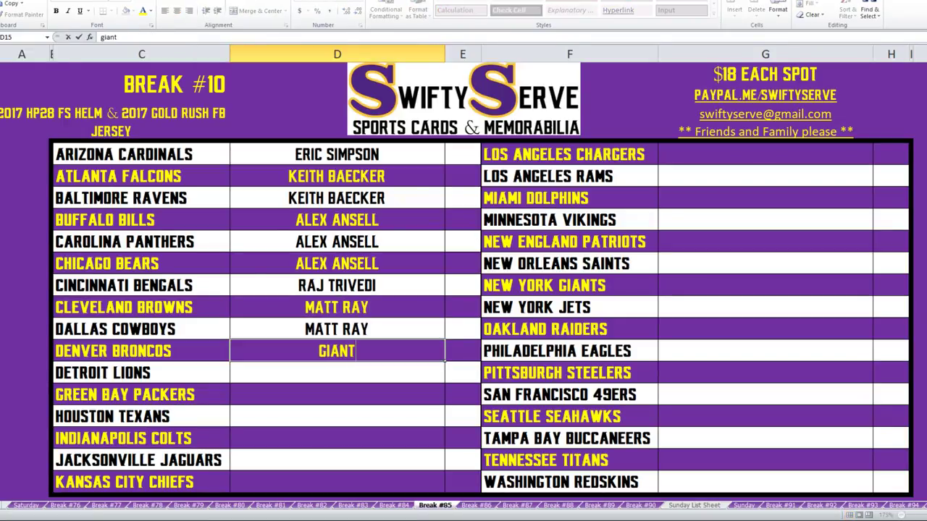
key(Return)
Step: Enter the Detroit Lions through Indianapolis Colts buyer names, using AutoComplete for repeats
text(g)
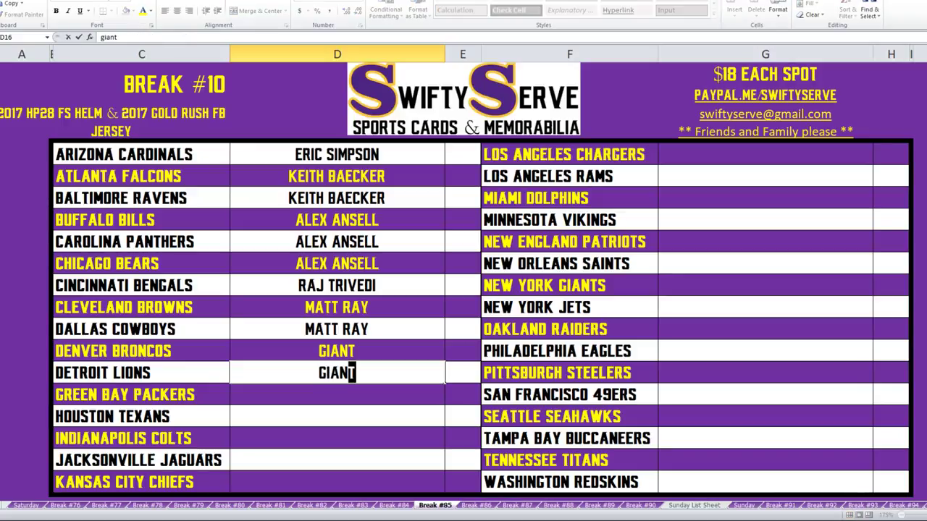
key(Return)
text(g)
key(Return)
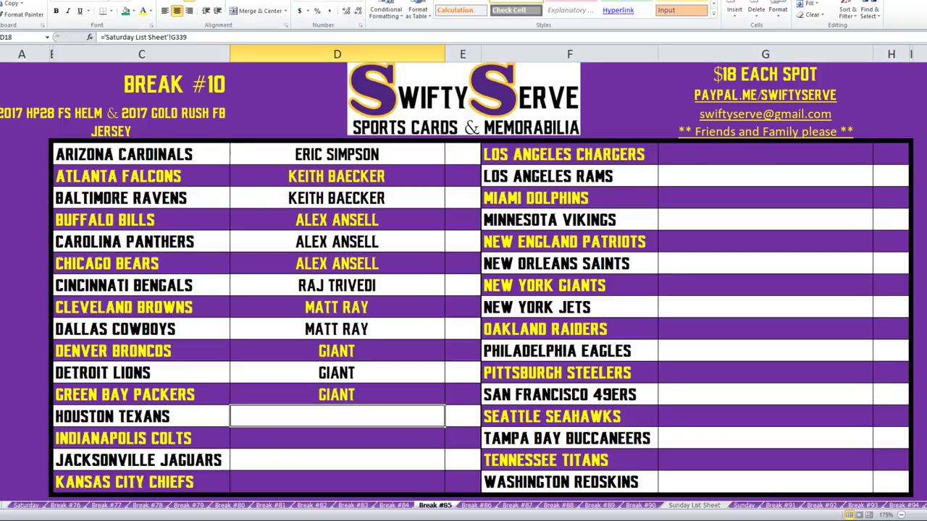
key(Return)
text(je)
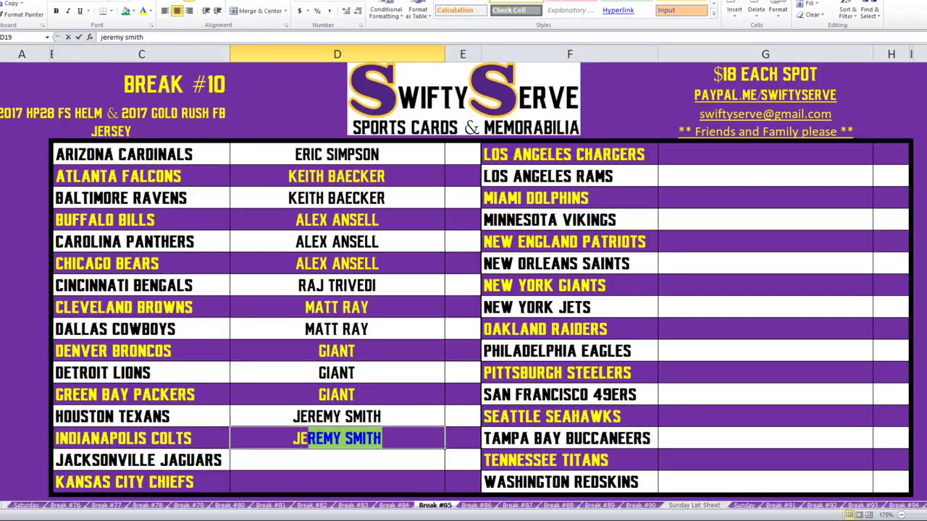
key(Return)
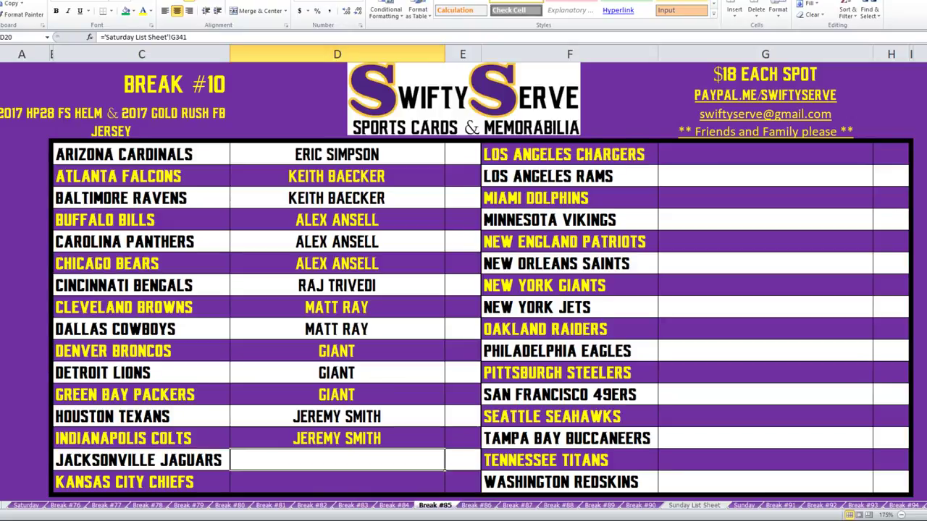
Step: After checking the draw in another window, enter the Jacksonville Jaguars and Kansas City Chiefs buyers
key(alt+Tab)
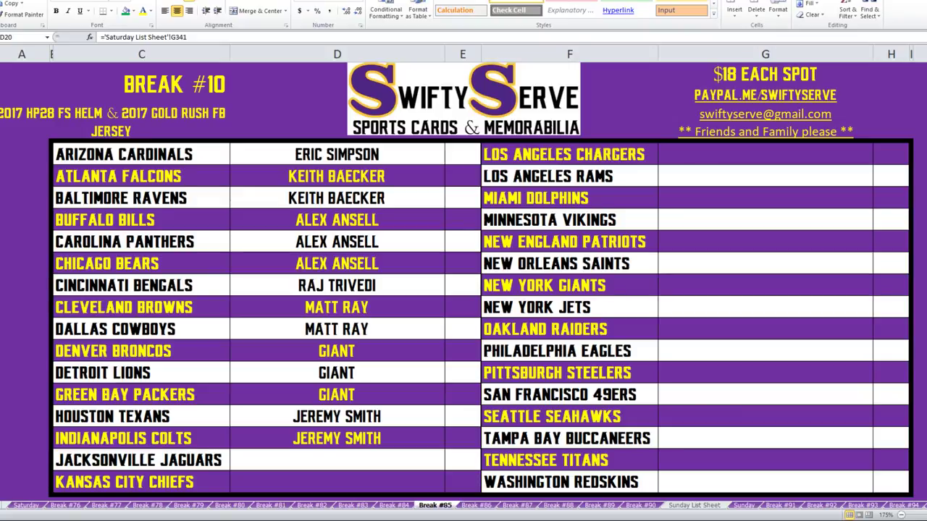
key(alt+Tab)
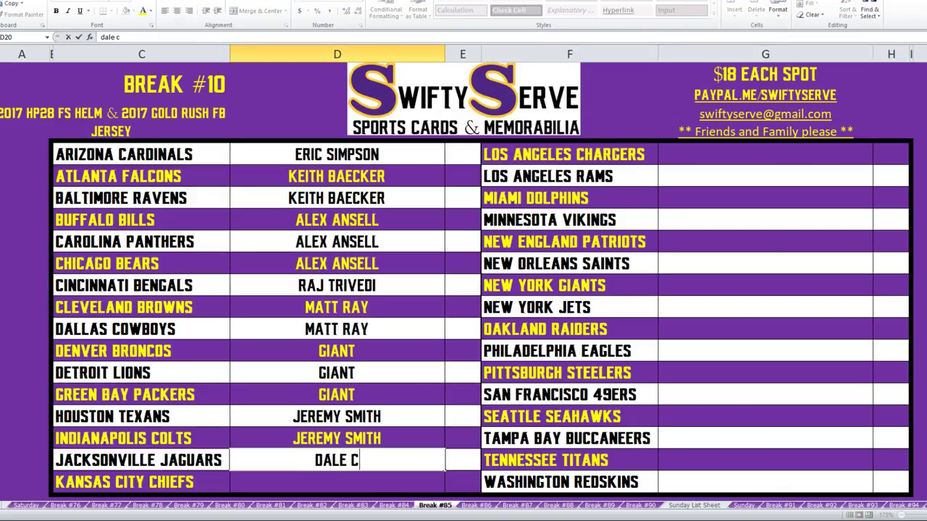
key(Return)
text(d)
key(Return)
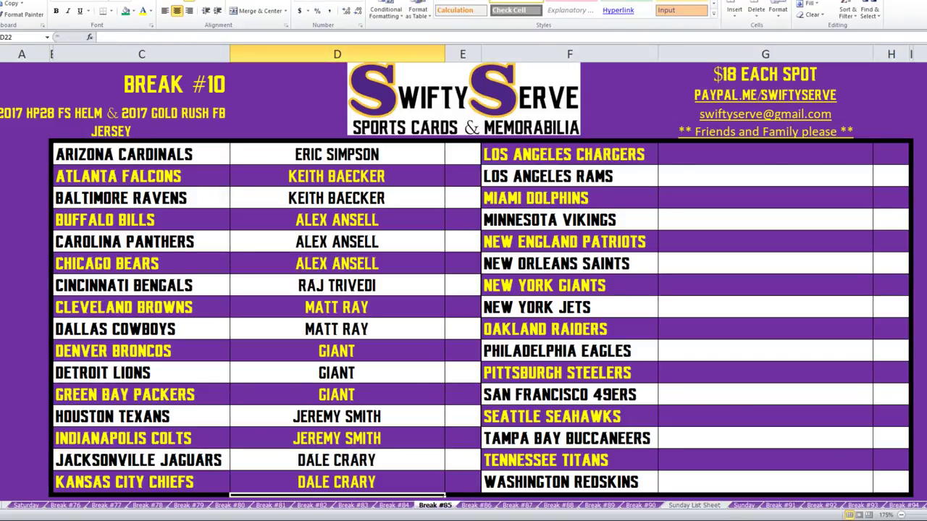
Step: Enter buyer names in column G for the Chargers, Rams, Dolphins and Vikings
click(765, 154)
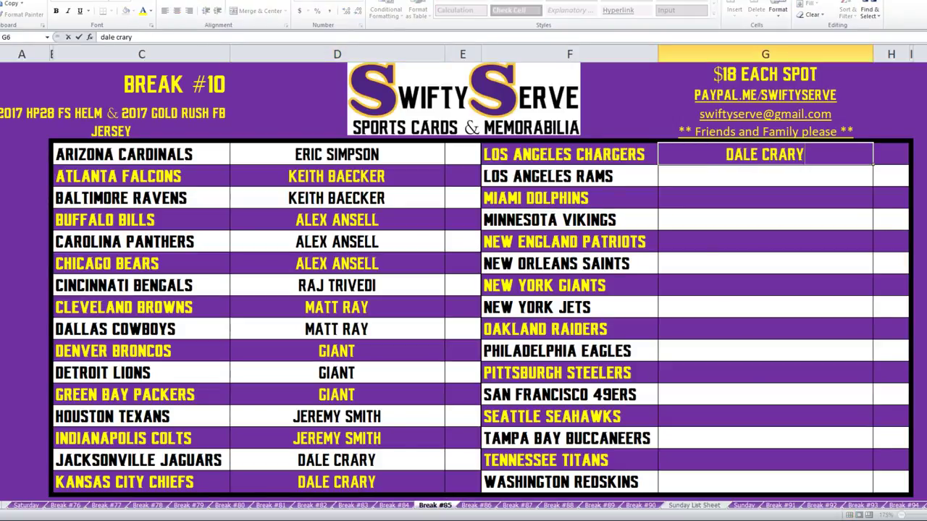
key(Return)
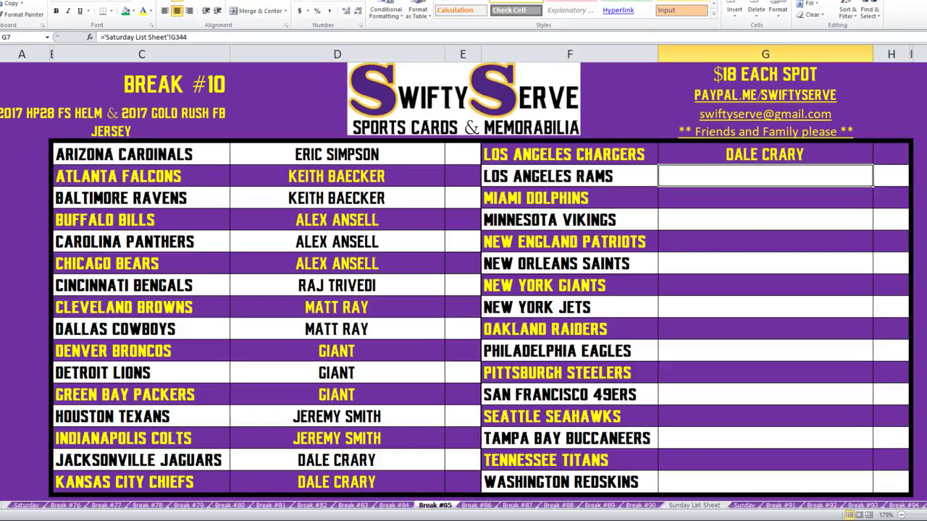
key(Return)
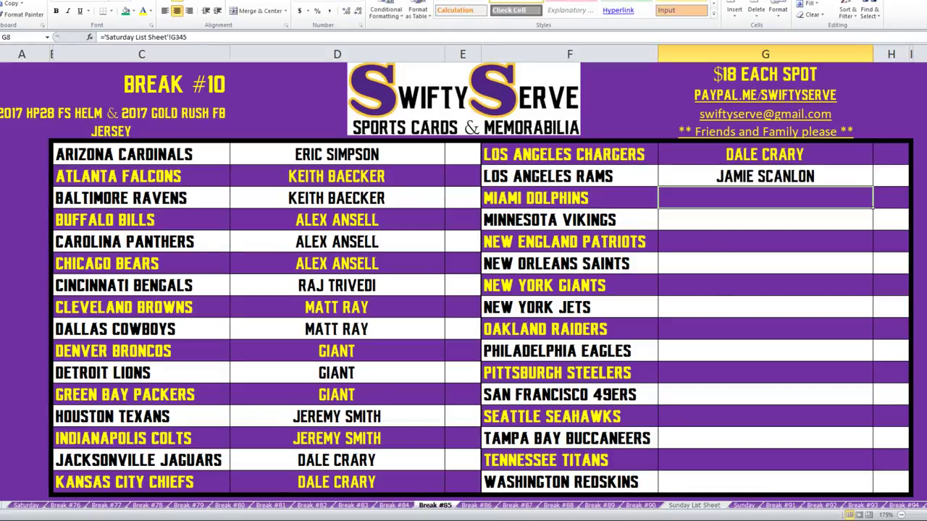
key(Return)
key(Return)
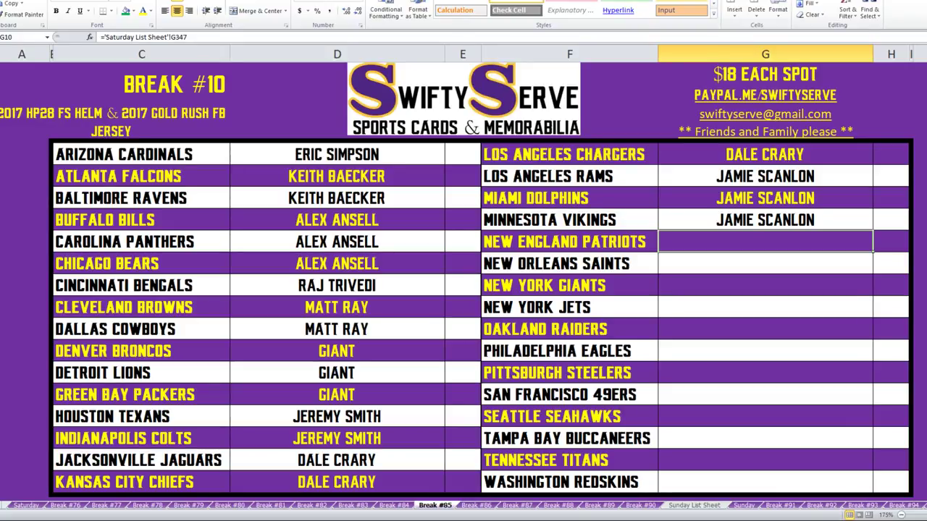
Step: Enter the Patriots, Saints, Giants and Jets buyer names
text(bobby g)
key(Return)
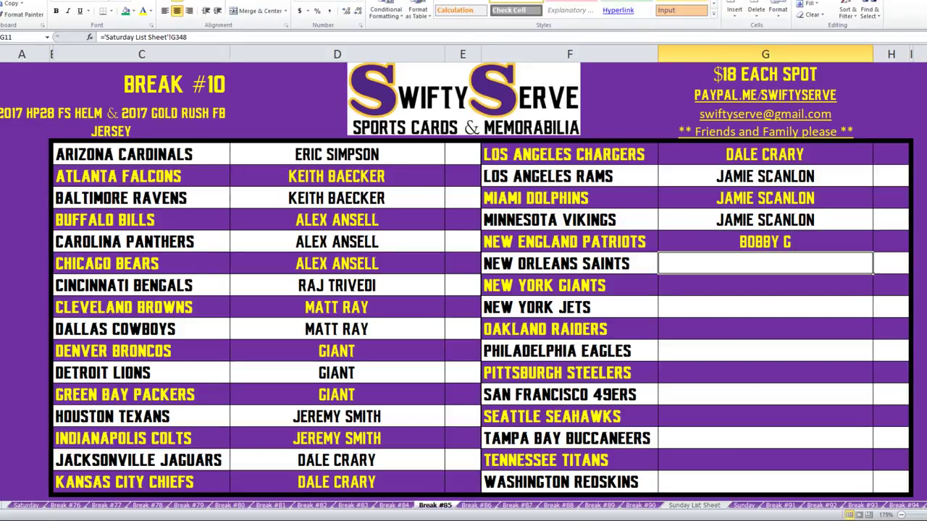
text(bob)
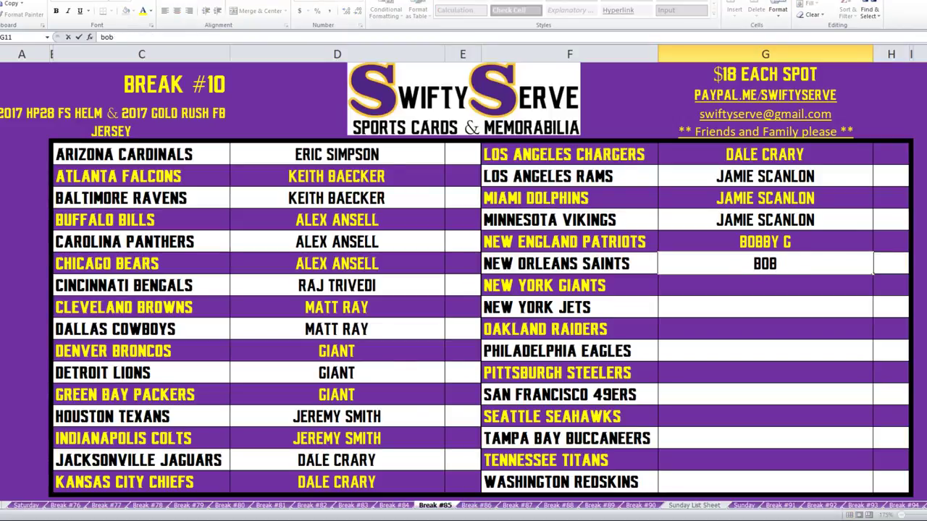
text( dobbs)
key(Return)
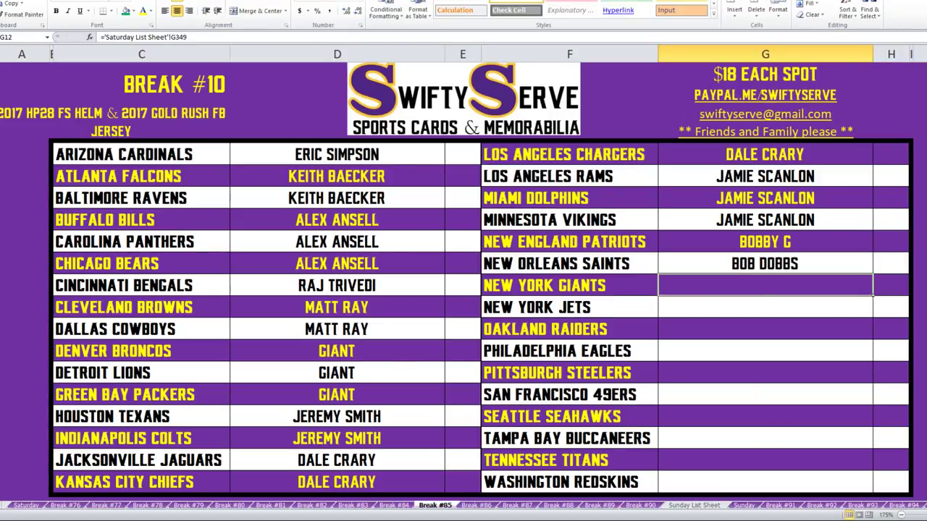
key(Return)
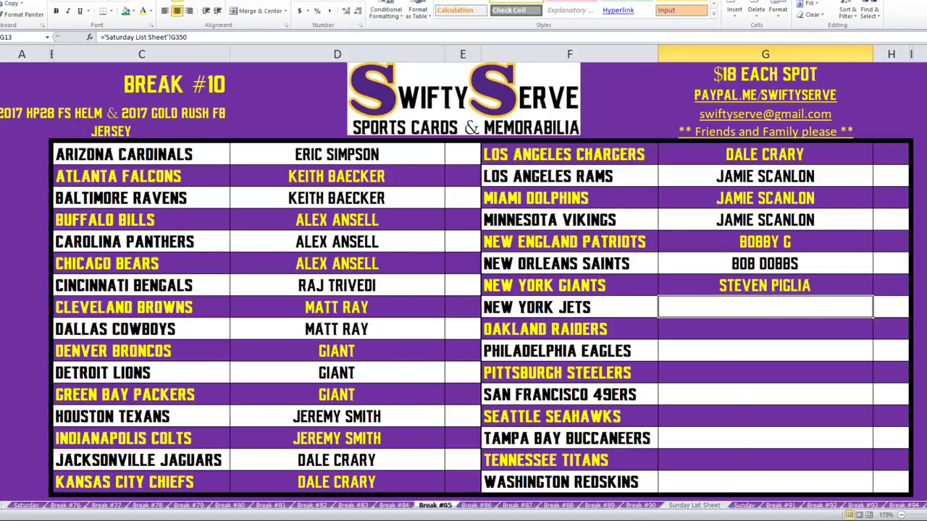
text(s)
key(Return)
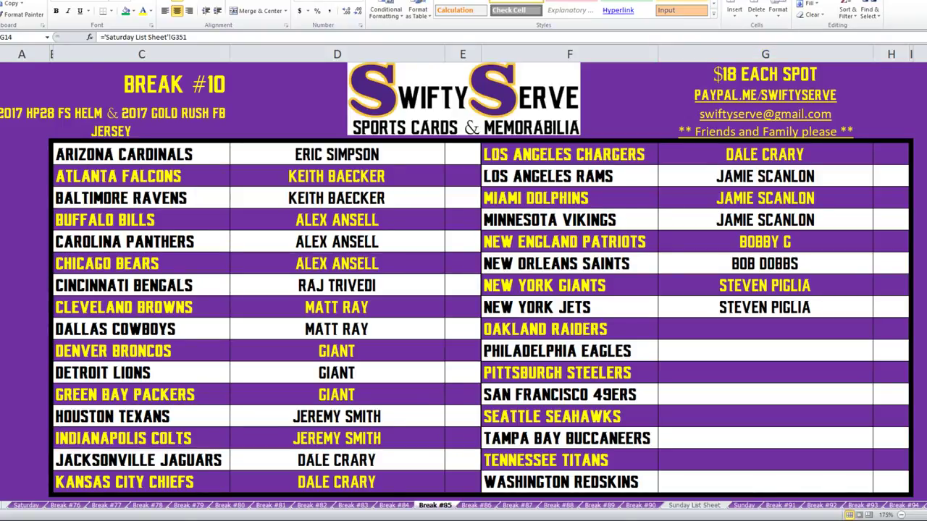
Step: Enter the Raiders, Eagles and Steelers buyer names, fixing a typo in the Eagles entry
click(764, 329)
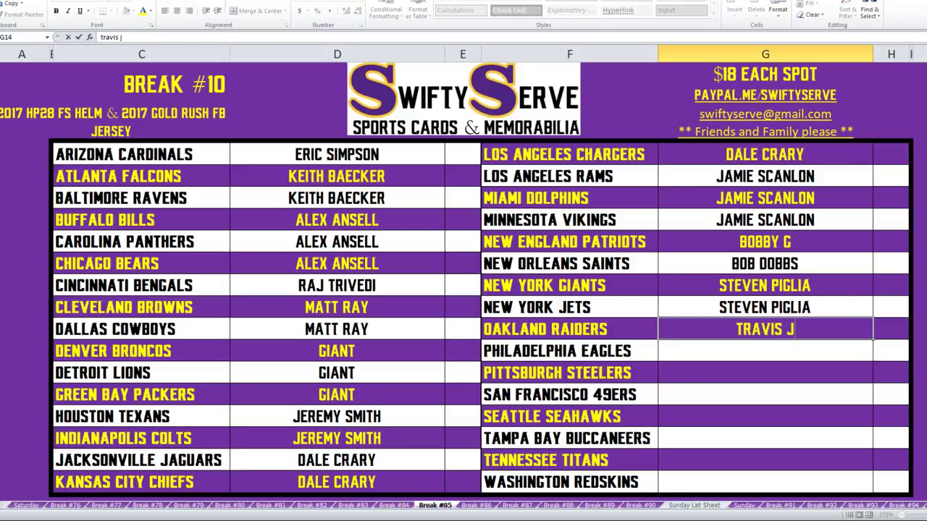
key(Return)
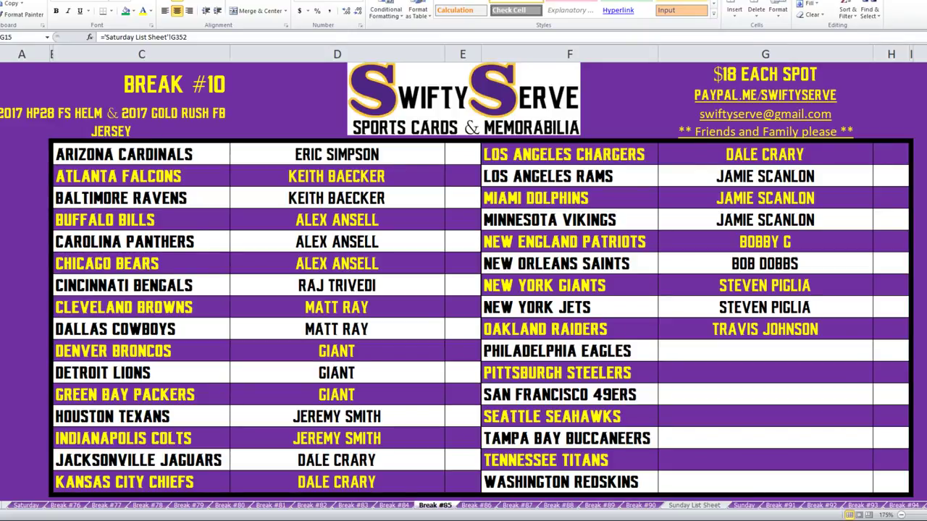
click(764, 350)
text(jame)
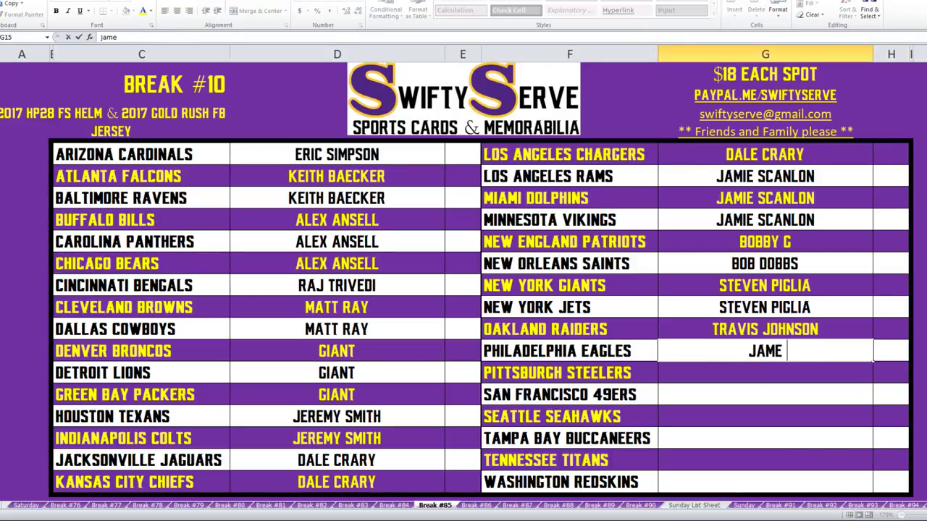
key(BackSpace)
text(ie)
key(Return)
text(j)
key(Return)
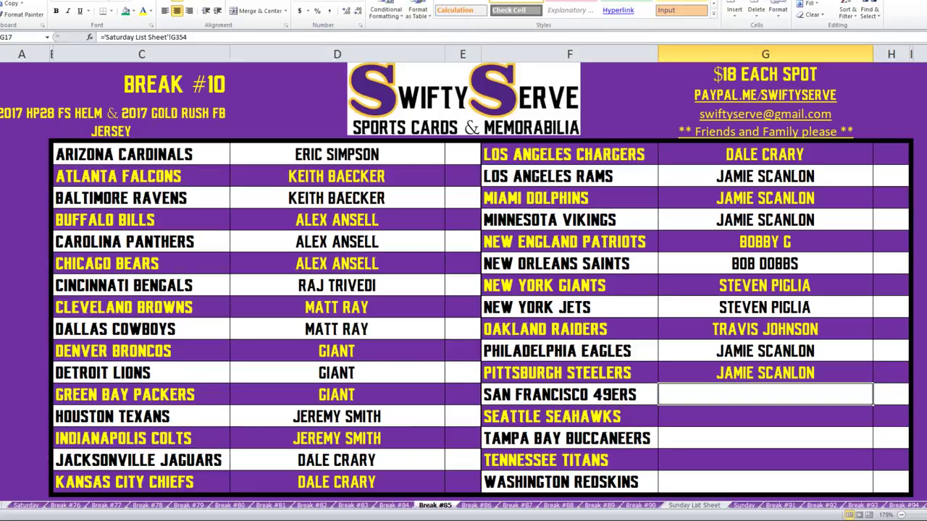
Step: Enter the 49ers, Seahawks, Buccaneers, Titans and Redskins buyer names
text(steve)
key(Return)
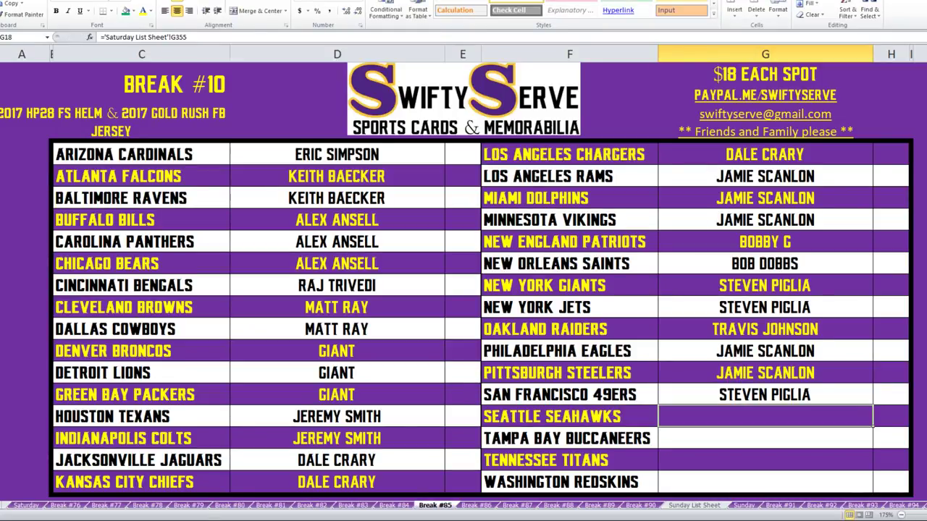
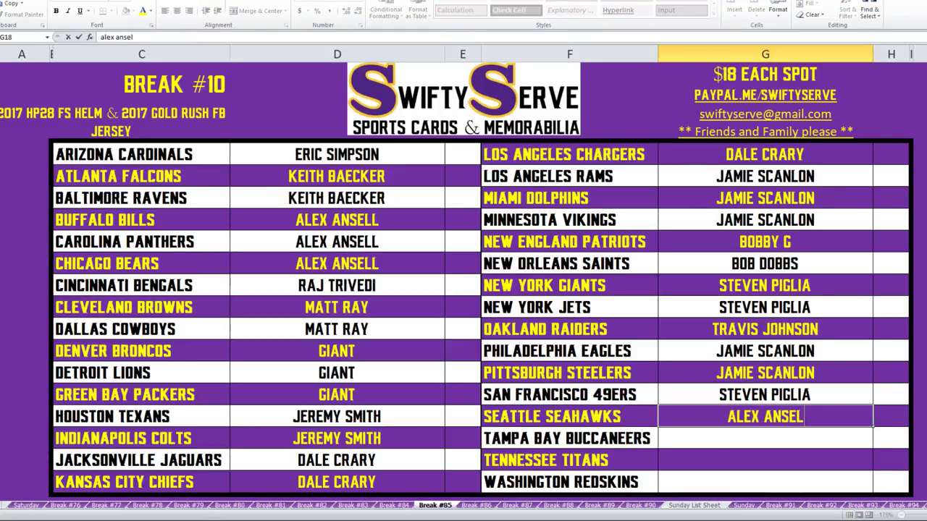
key(Return)
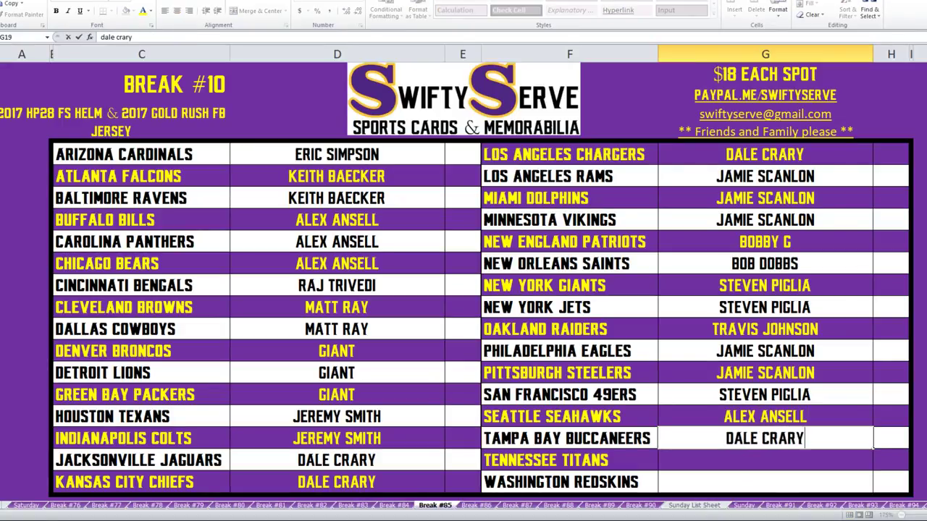
key(Return)
text(d)
key(Return)
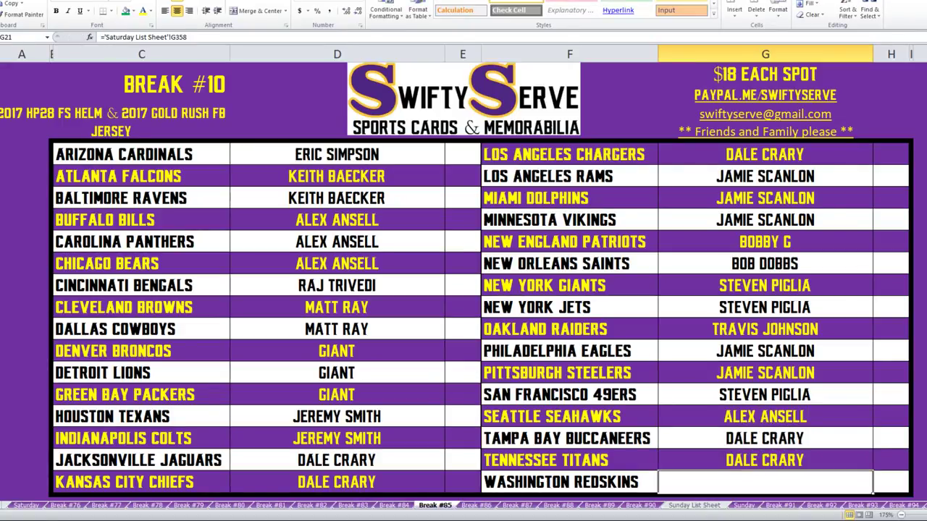
text(mimzical)
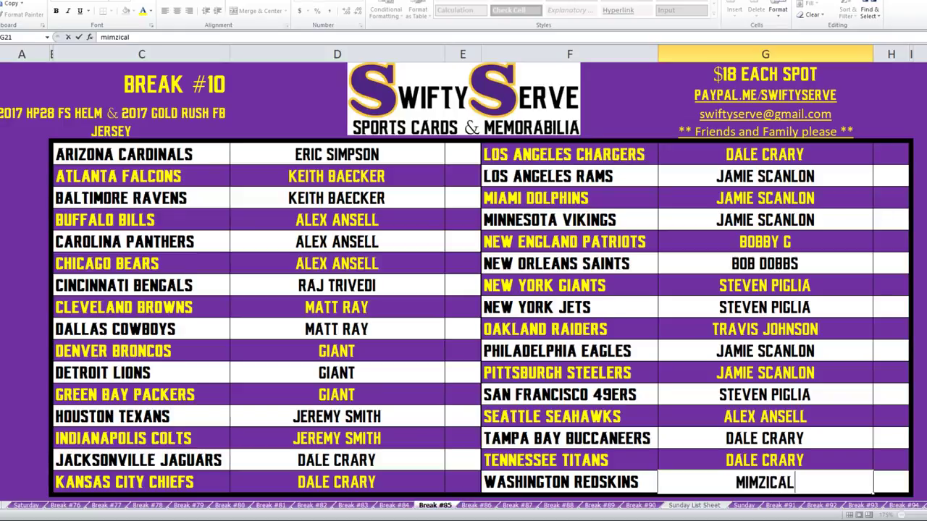
key(Return)
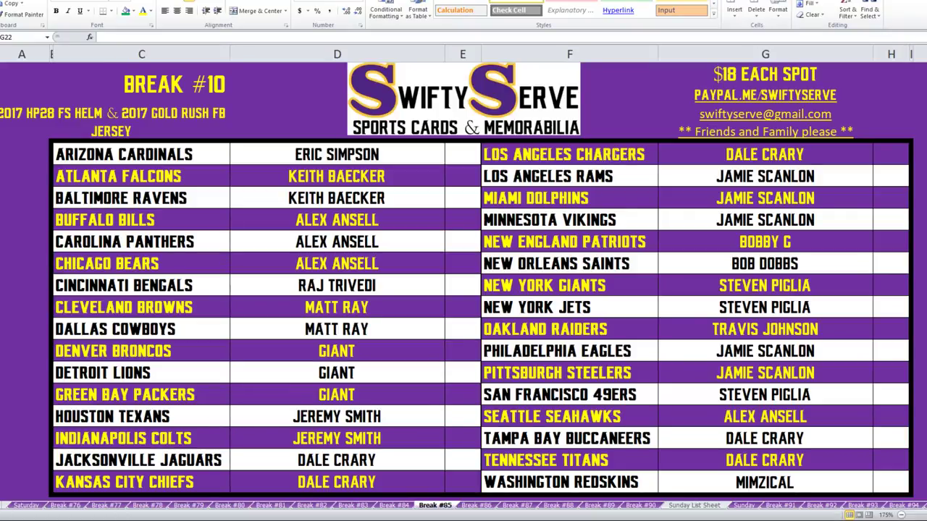
Step: Select the Falcons, Ravens, Browns, Cowboys and Patriots buyer cells, redoing a wrong selection, and fill them green
drag(337, 329, 463, 307)
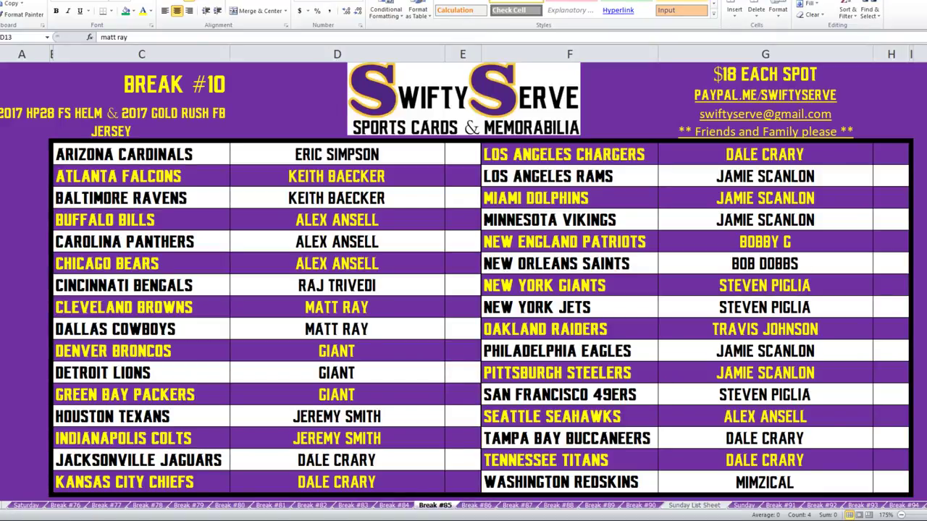
click(764, 242)
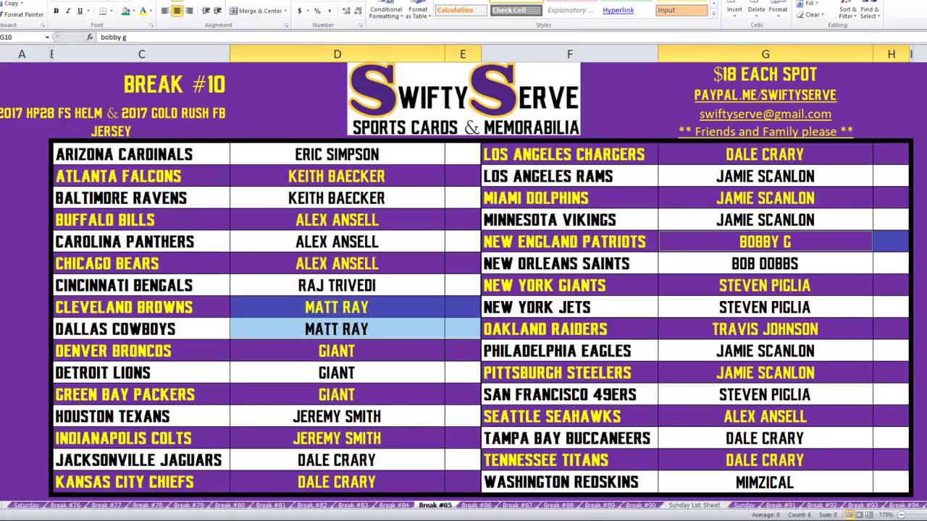
drag(336, 175, 463, 198)
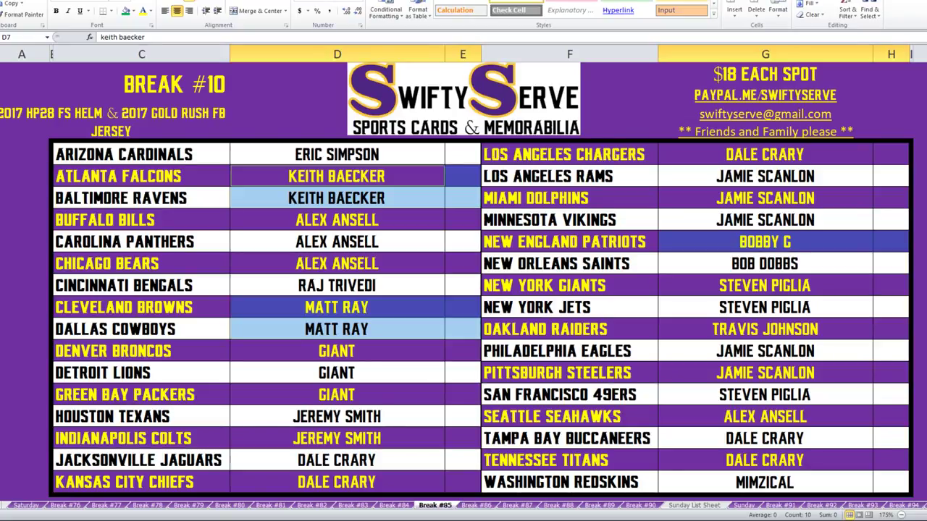
ctrl+click(337, 154)
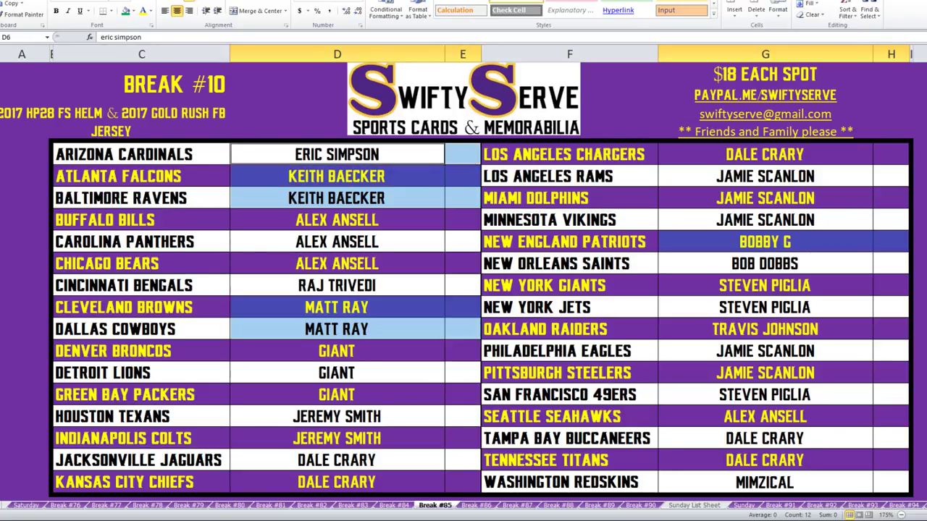
drag(764, 329, 891, 329)
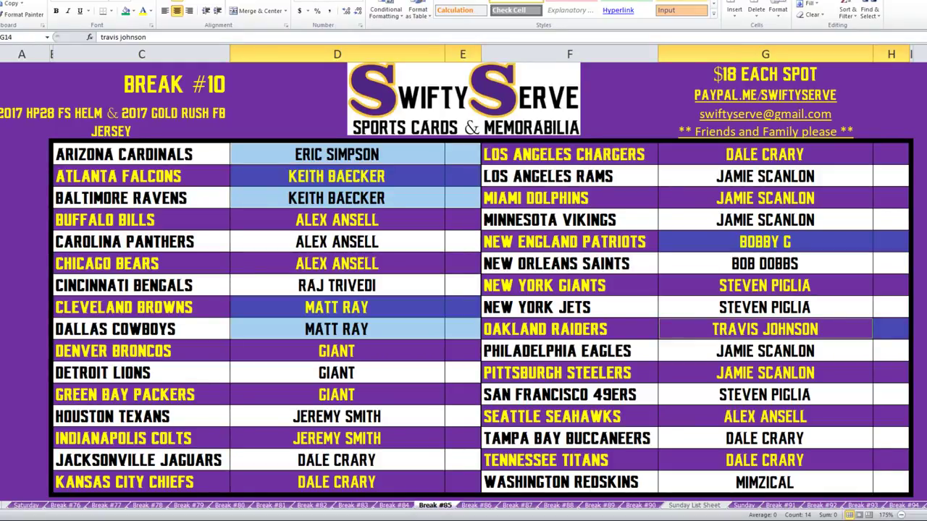
drag(336, 285, 463, 285)
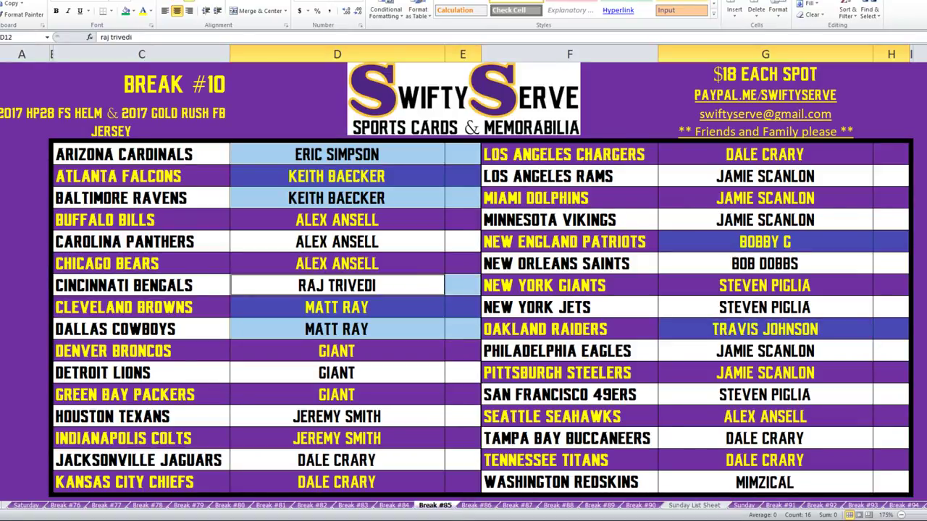
click(765, 416)
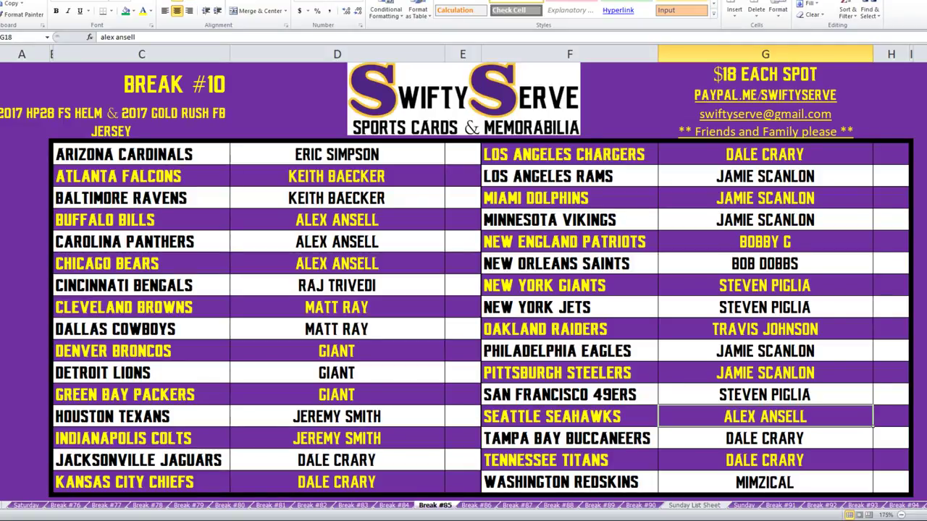
drag(336, 328, 463, 307)
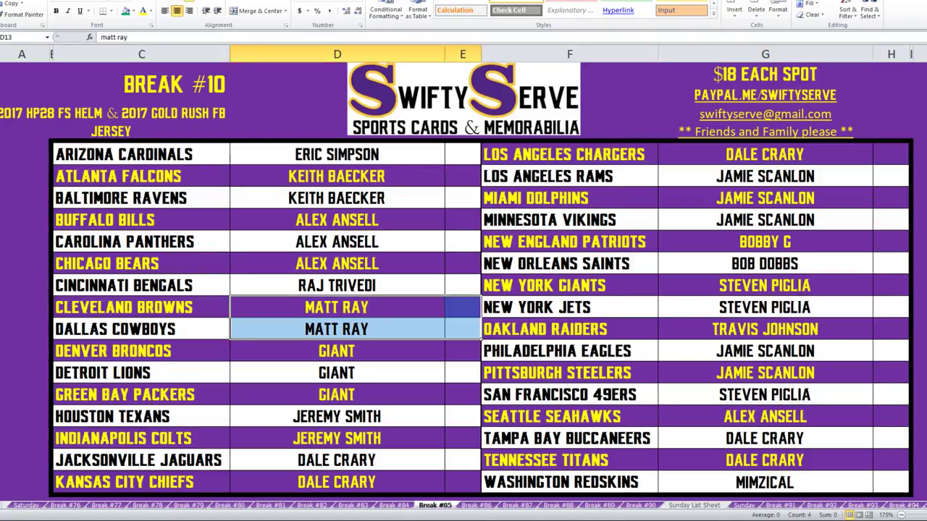
drag(765, 242, 891, 241)
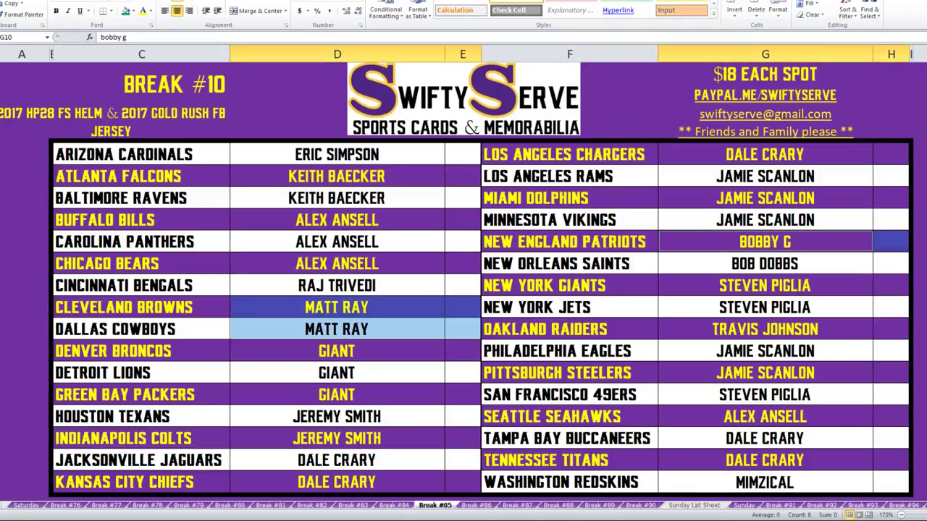
drag(336, 176, 463, 198)
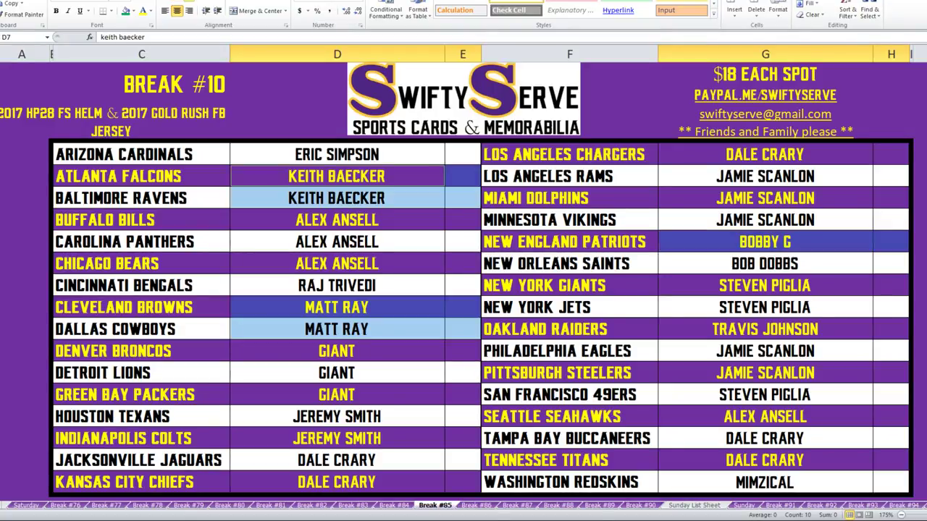
click(125, 11)
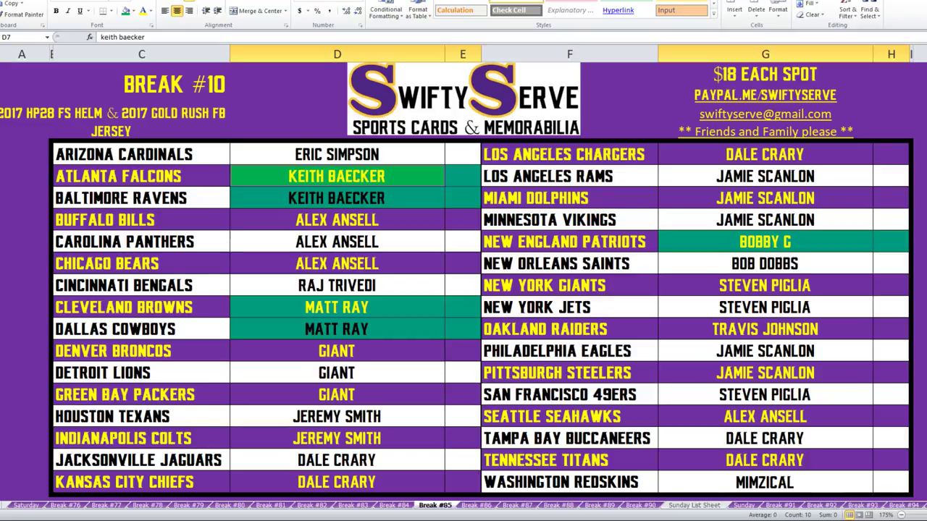
Step: Fill the Cardinals, Raiders and Bengals buyer cells green
drag(337, 154, 462, 154)
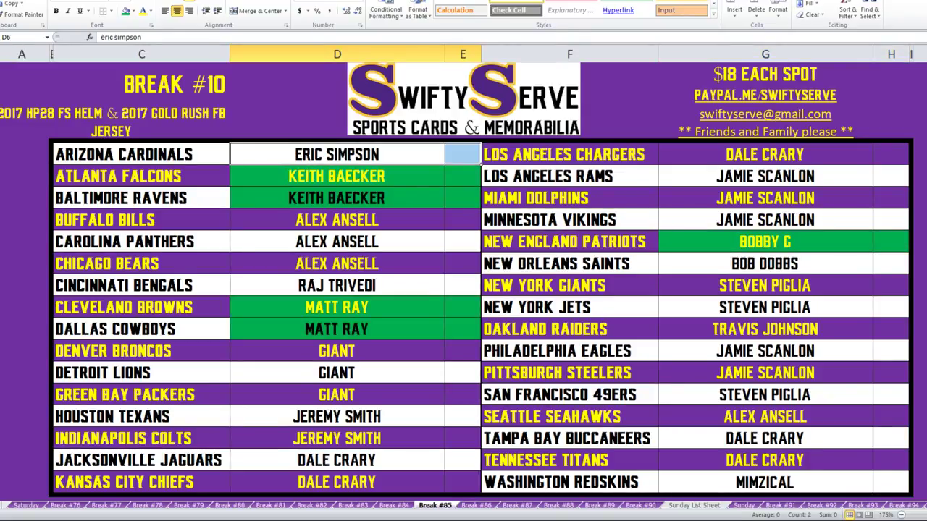
drag(764, 328, 891, 329)
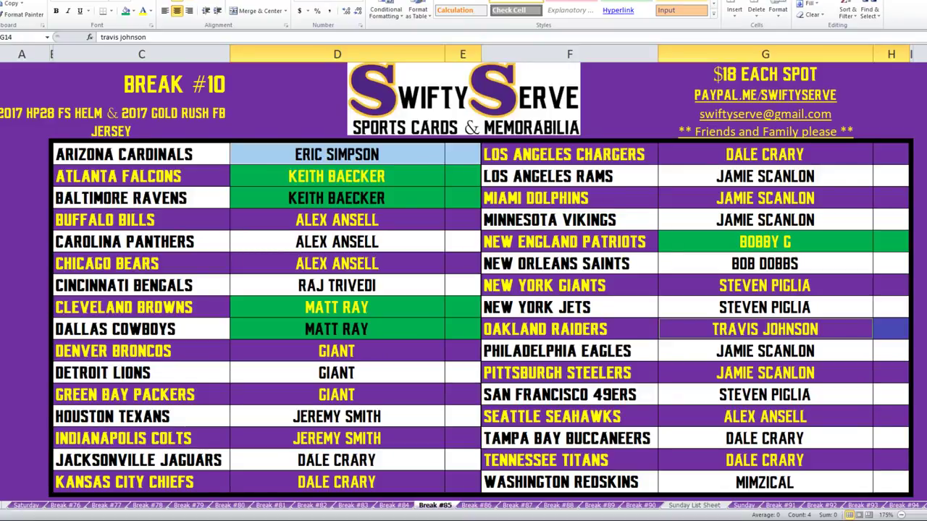
drag(336, 285, 462, 285)
click(125, 10)
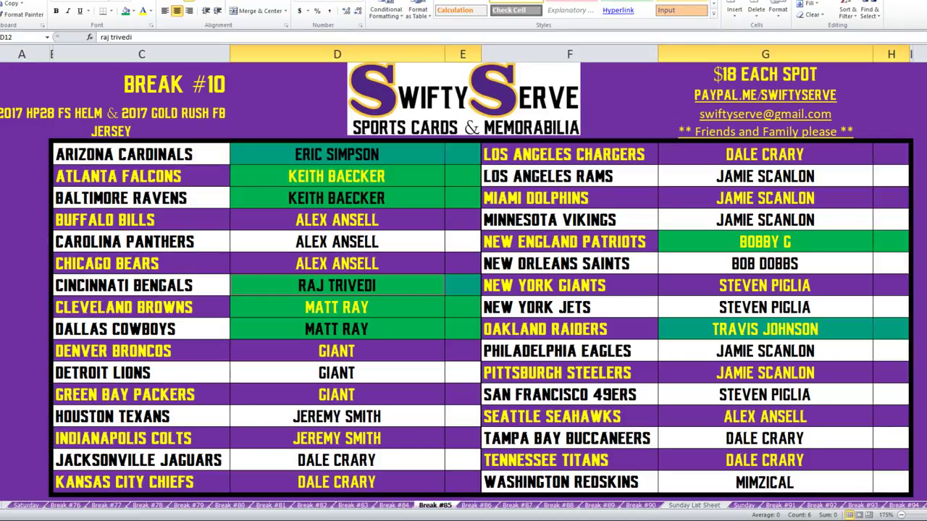
Step: Fill green the Seahawks, Bills, Panthers and Bears cells, then the Texans and Colts cells
drag(765, 417, 890, 416)
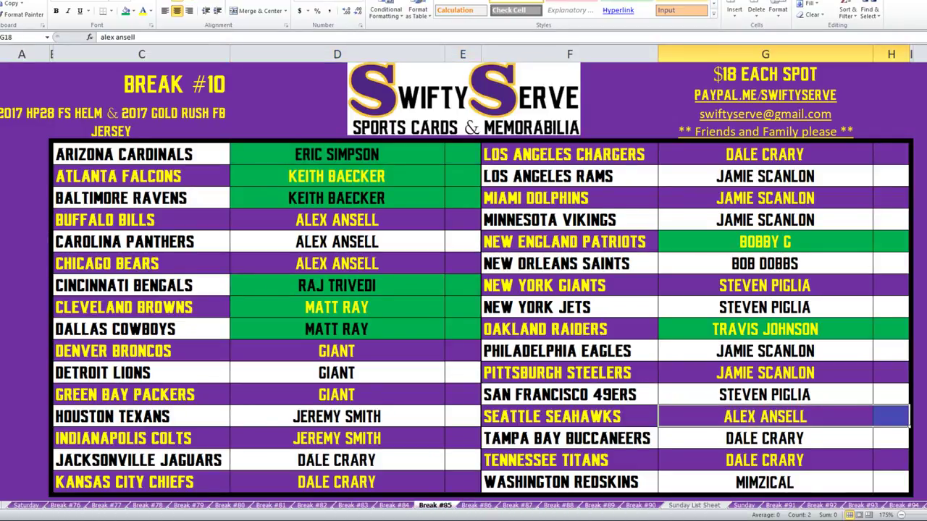
drag(337, 219, 463, 263)
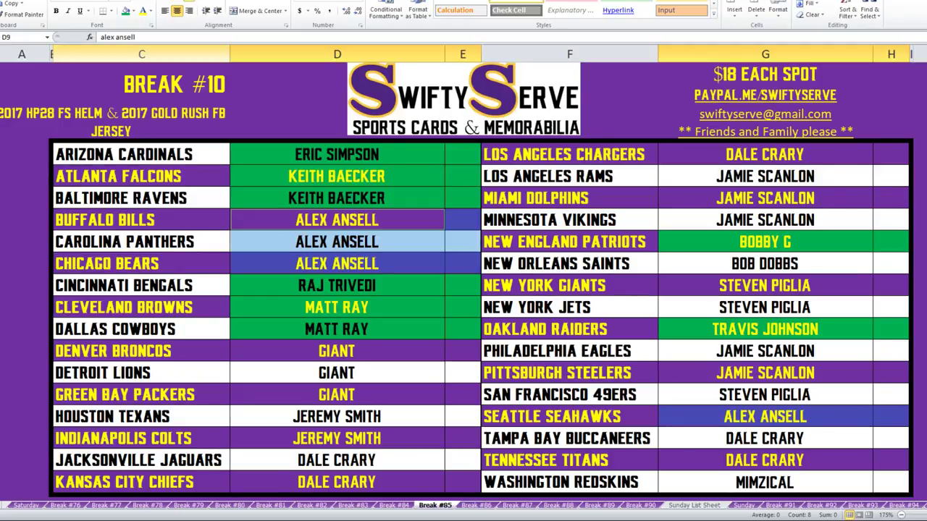
click(126, 10)
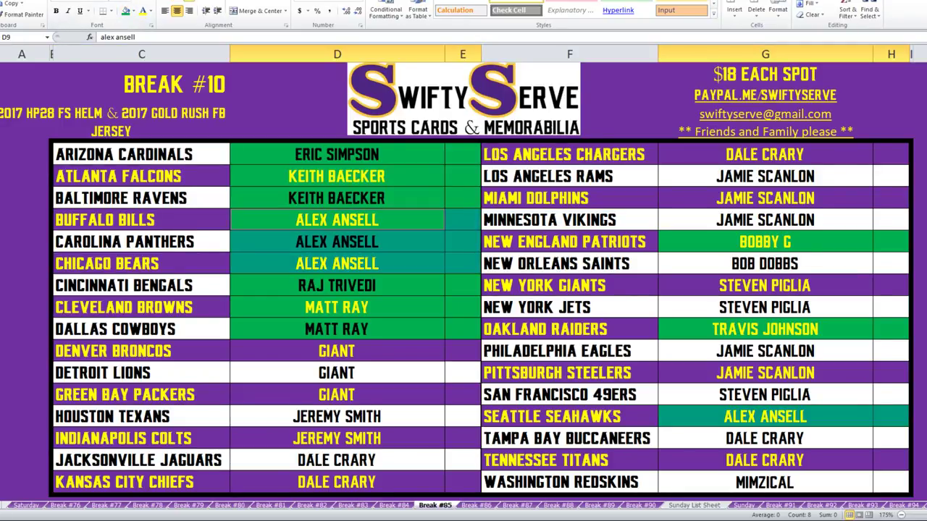
drag(337, 416, 463, 438)
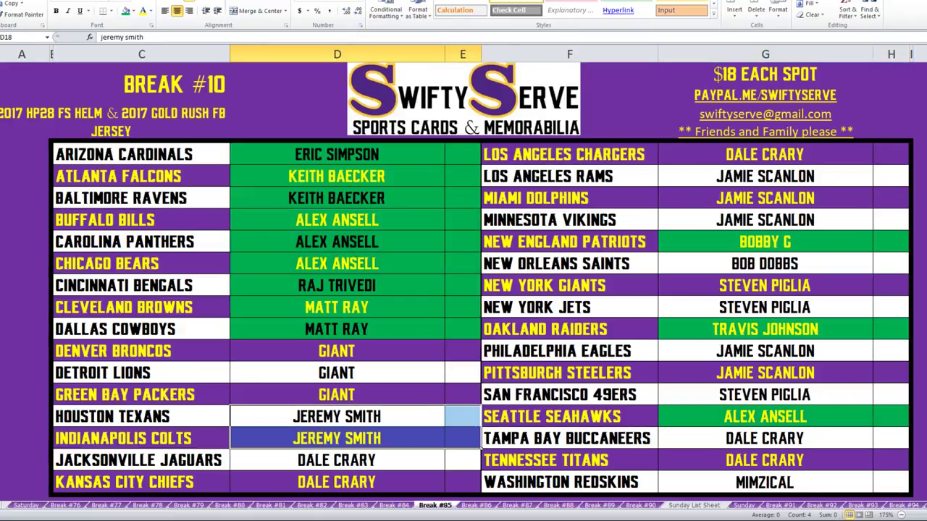
click(125, 10)
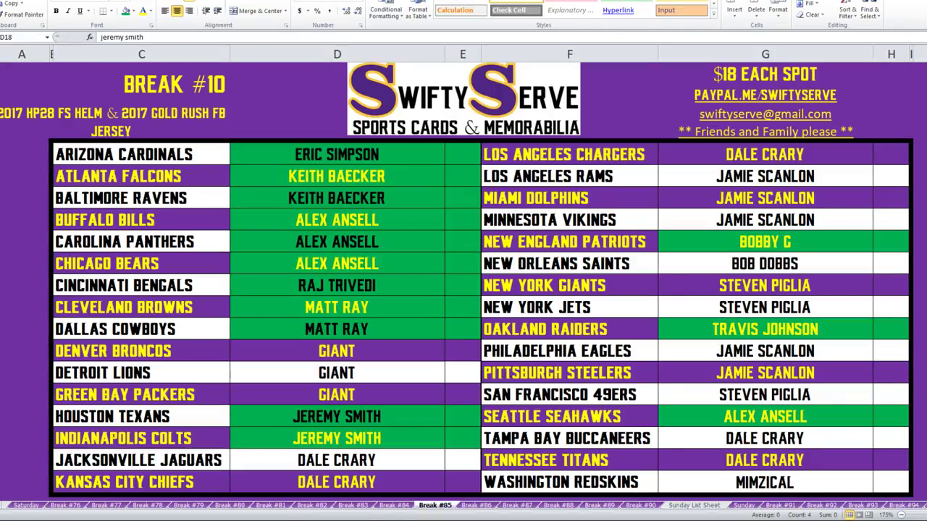
Step: Fill the Broncos, Lions and Packers buyer cells green
drag(337, 351, 462, 394)
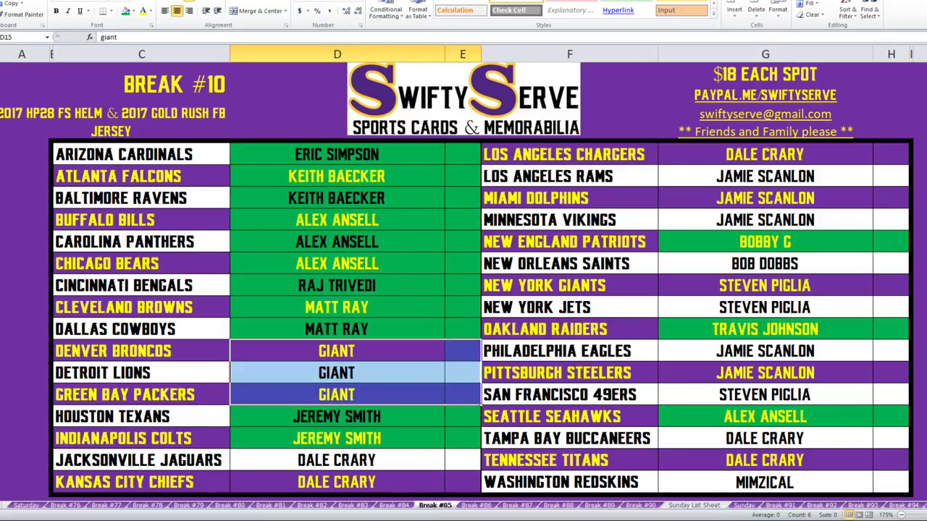
key(alt+Tab)
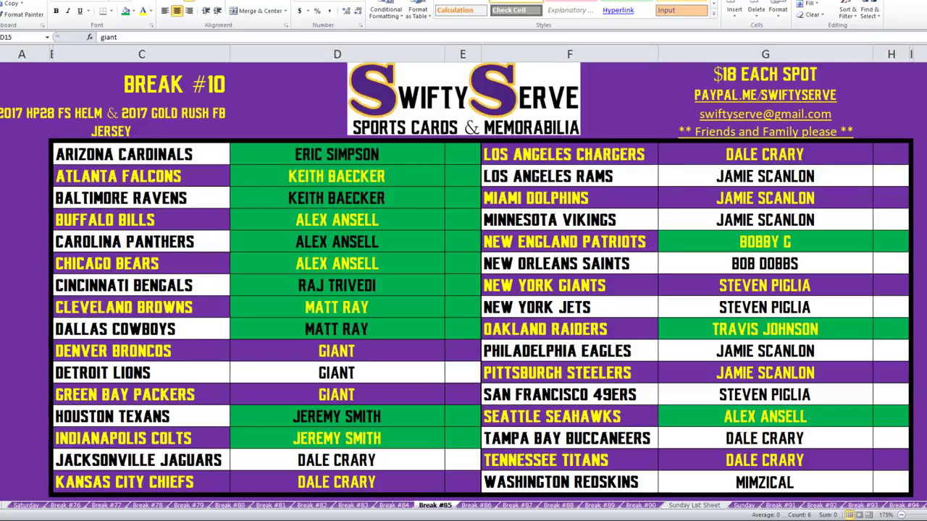
drag(337, 350, 477, 404)
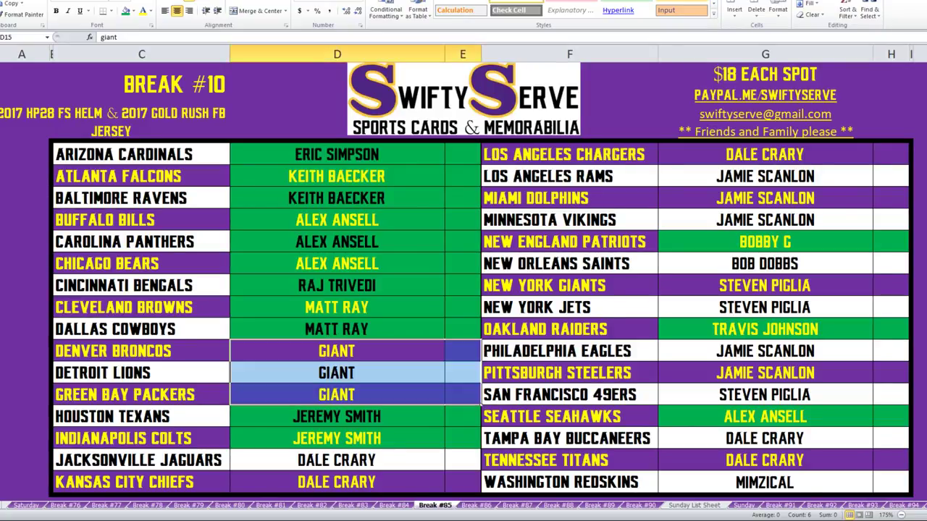
click(125, 11)
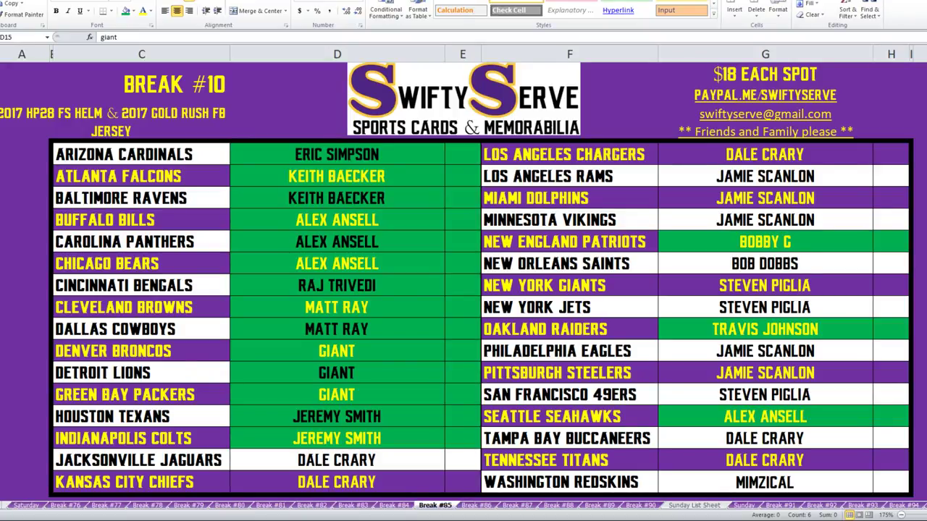
Step: Fill green the Rams, Dolphins, Vikings, Saints, Jaguars, Chiefs, Giants and Jets buyer cells
drag(765, 176, 891, 219)
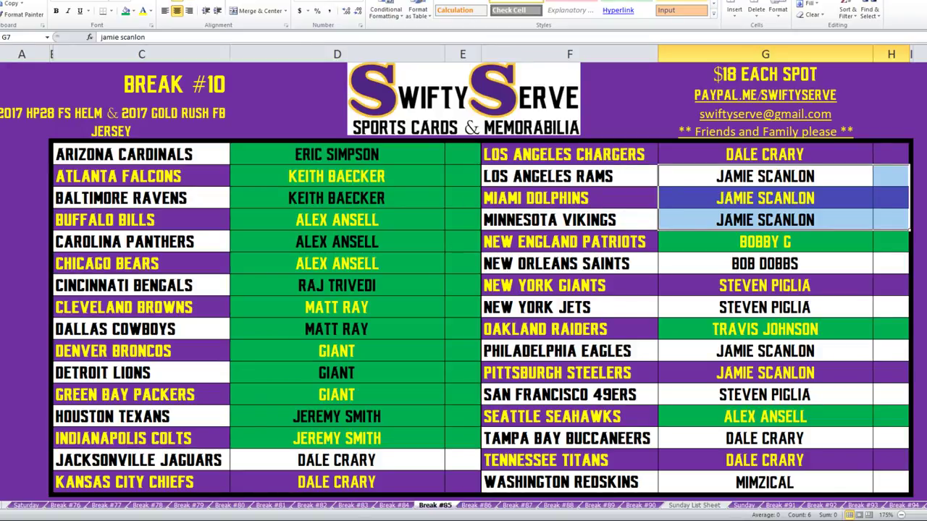
drag(765, 263, 891, 263)
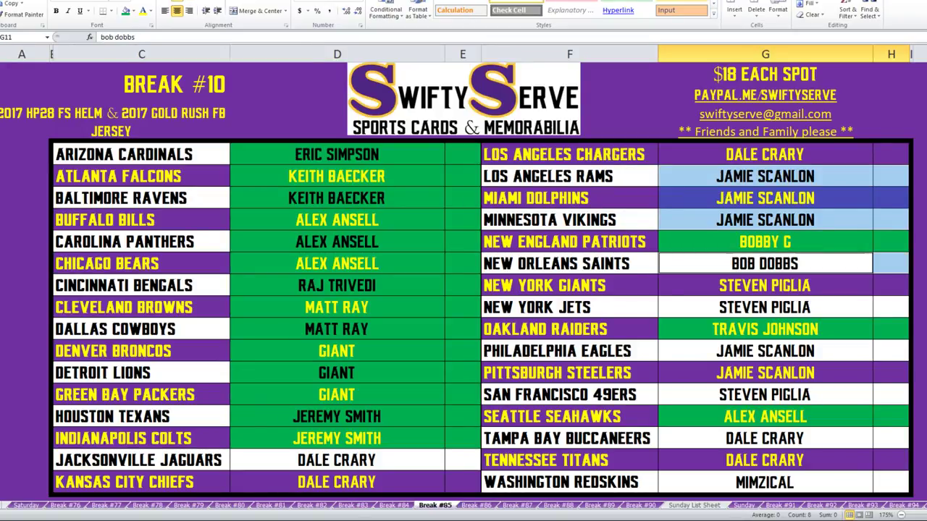
drag(337, 460, 462, 482)
click(125, 11)
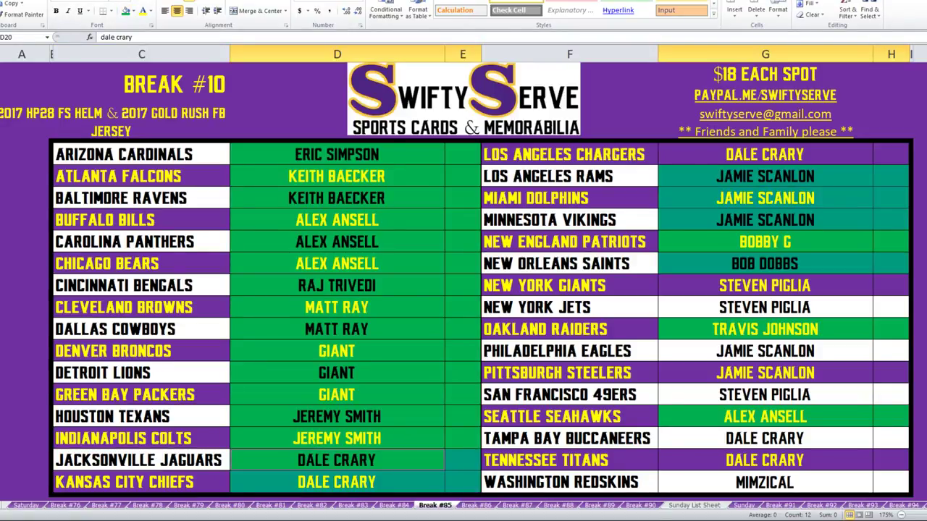
drag(765, 286, 890, 307)
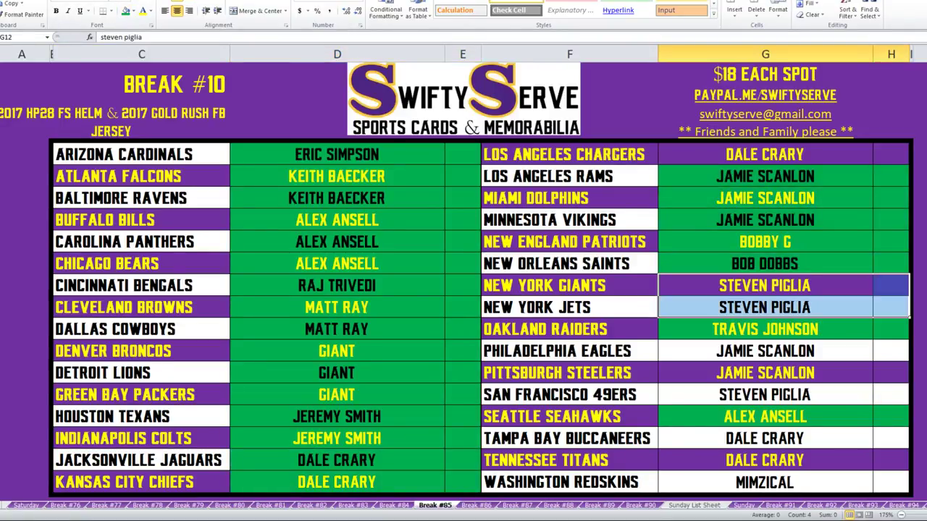
click(126, 10)
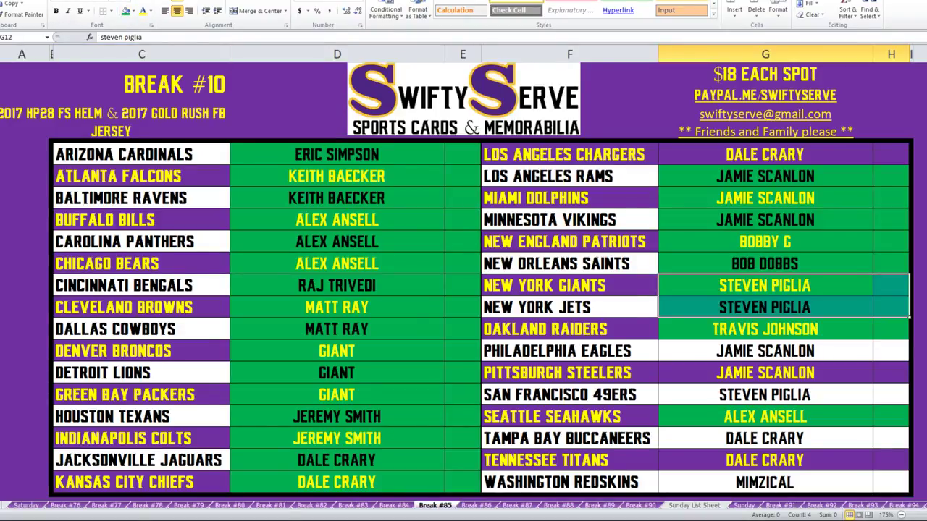
Step: Fill green the Redskins, Chargers, Buccaneers, Titans, Eagles, Steelers and 49ers buyer cells
drag(765, 482, 890, 482)
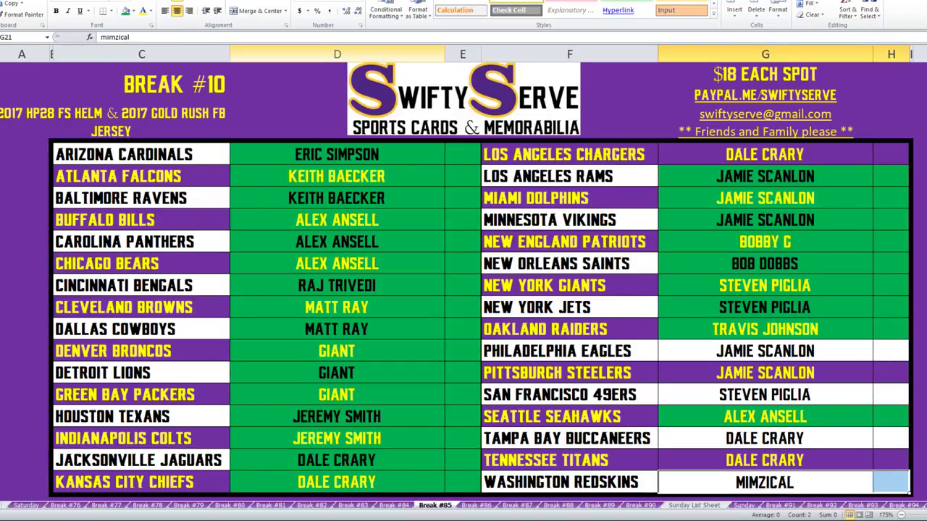
click(125, 11)
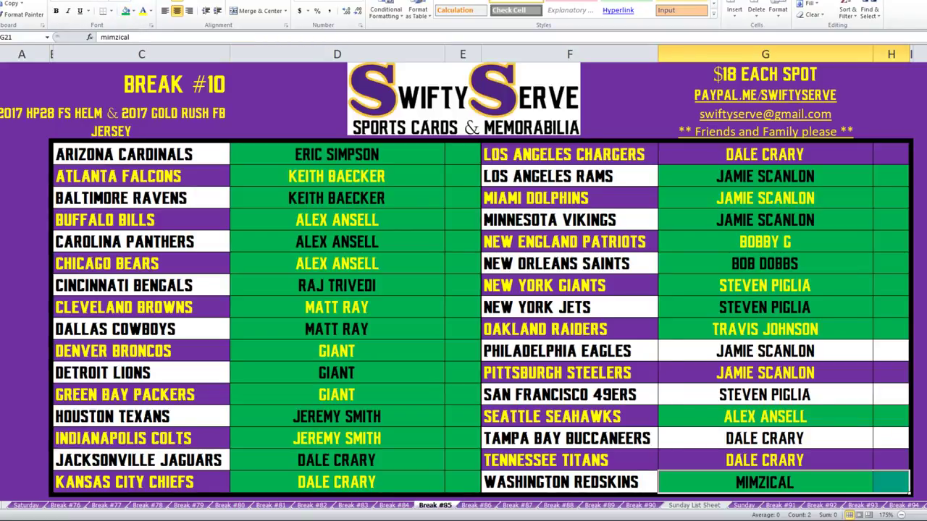
drag(765, 154, 890, 154)
drag(766, 438, 891, 460)
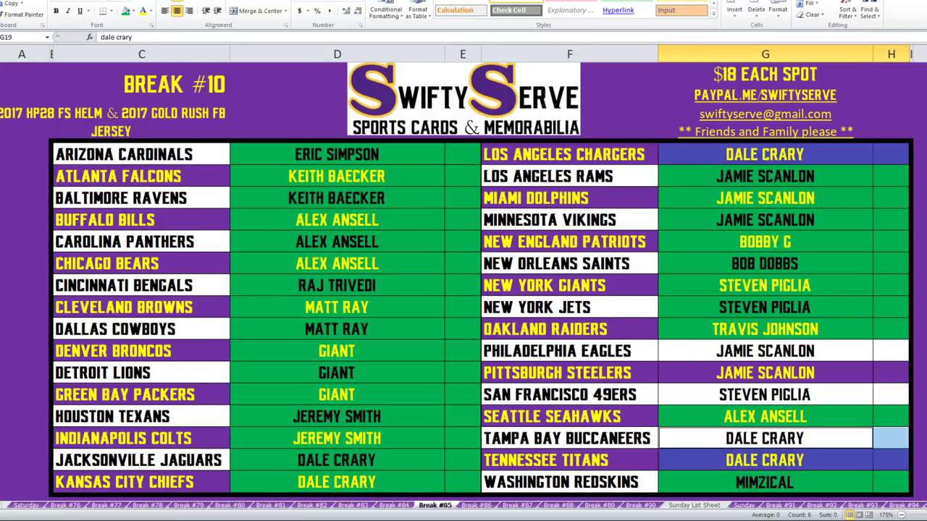
click(126, 11)
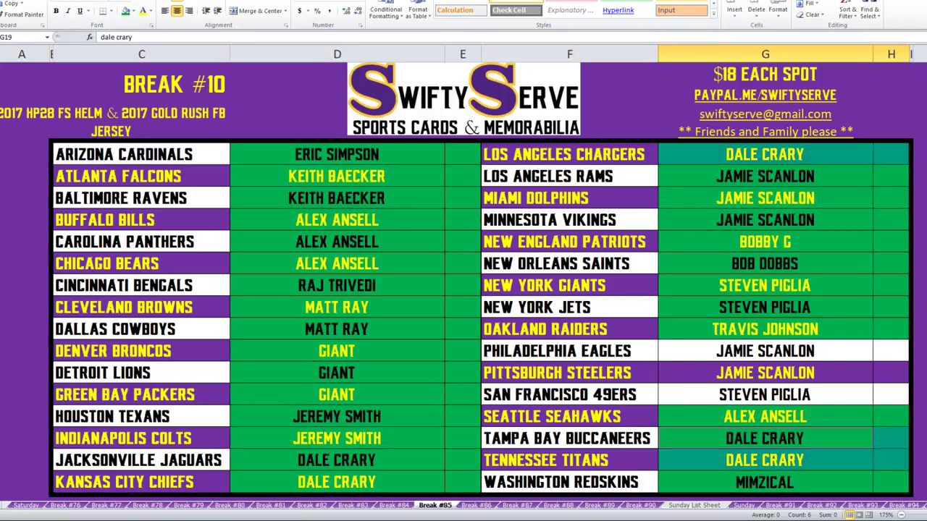
drag(765, 350, 890, 372)
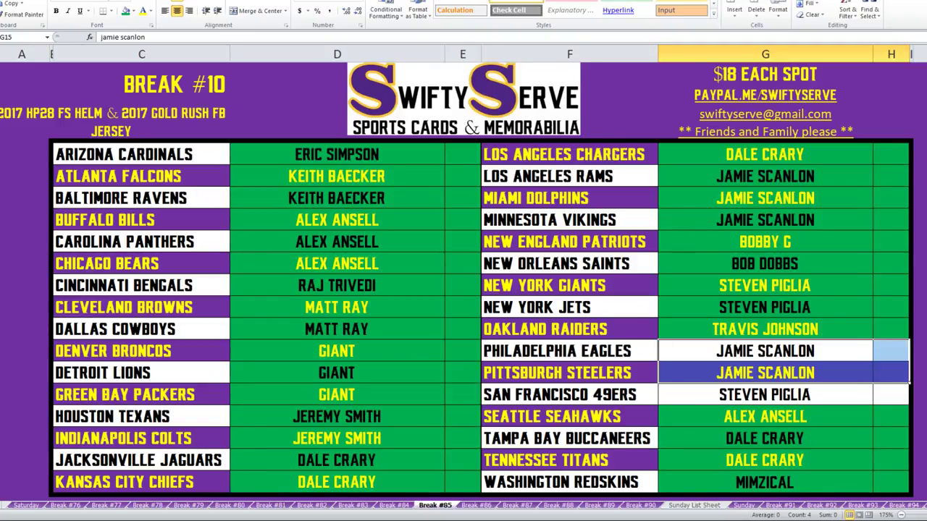
key(shift+Down)
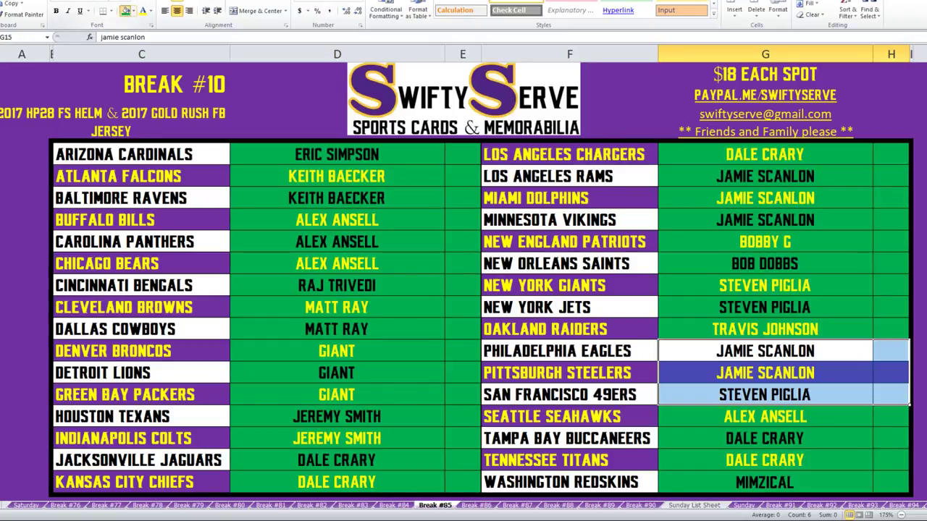
click(126, 10)
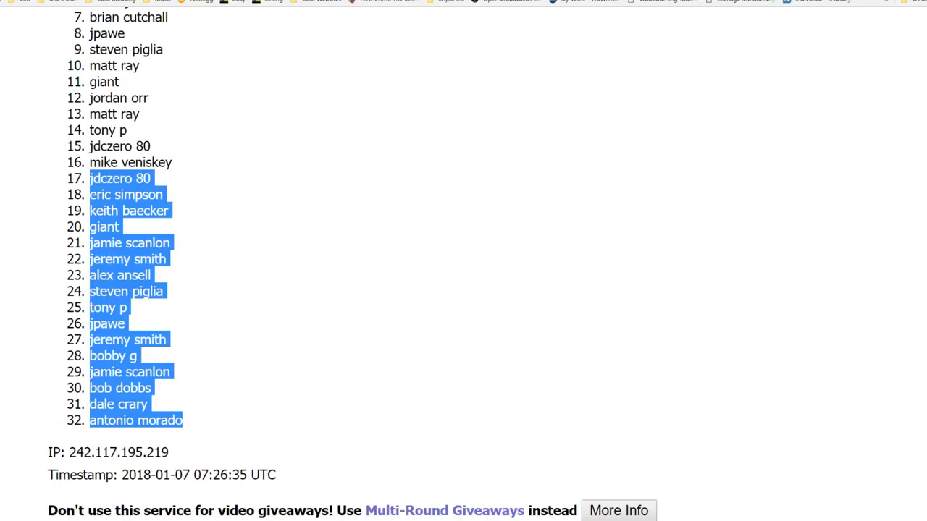
Step: Load a blank List Randomizer form from the Lists & More menu on random.org
scroll(463, 261, up, 5)
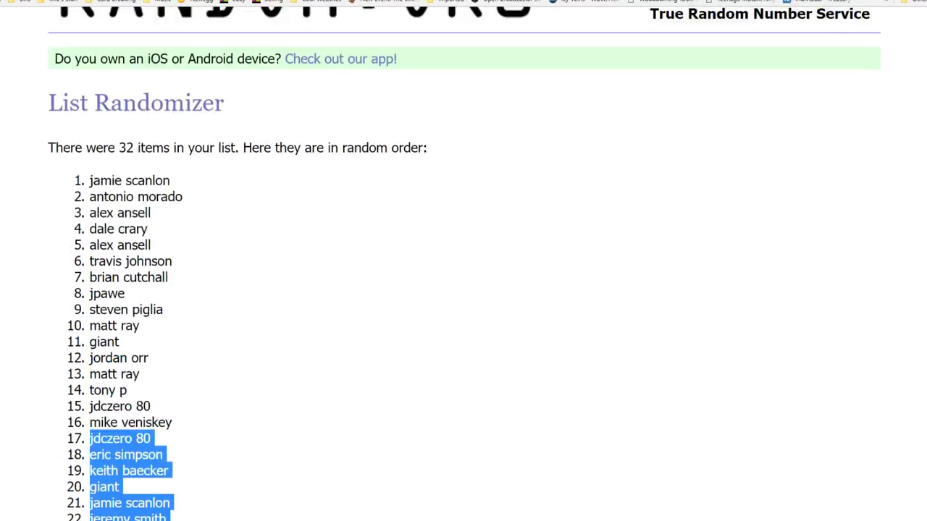
mouse_move(296, 40)
click(319, 65)
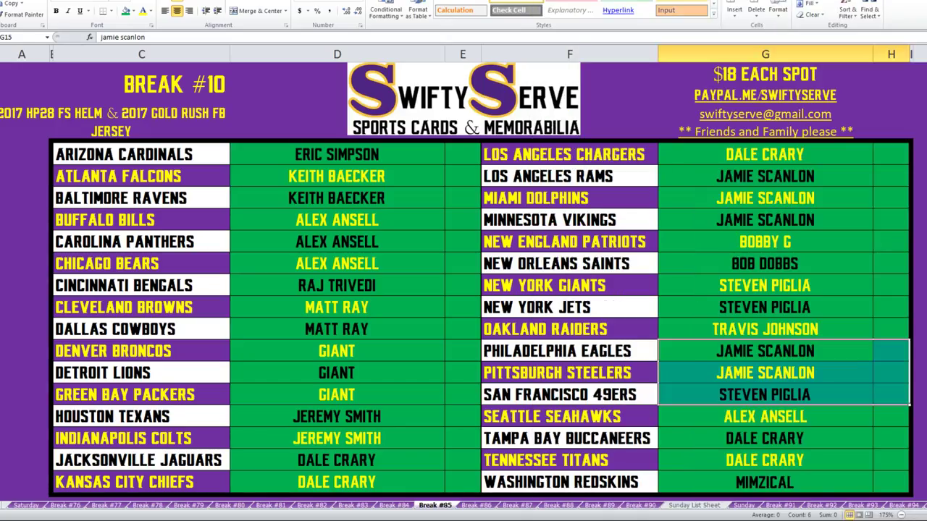
Step: Copy the column D buyer names and paste them into the randomizer's list box
drag(336, 154, 337, 482)
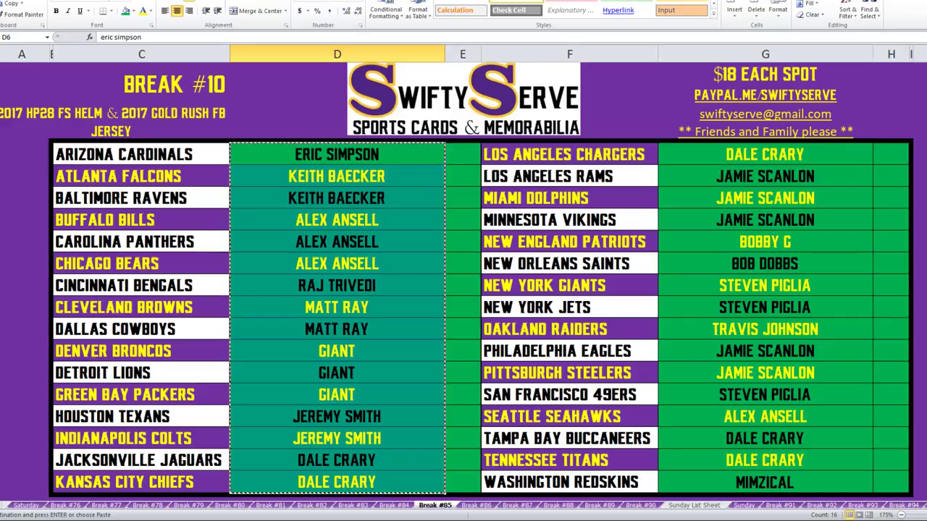
key(ctrl+c)
key(alt+Tab)
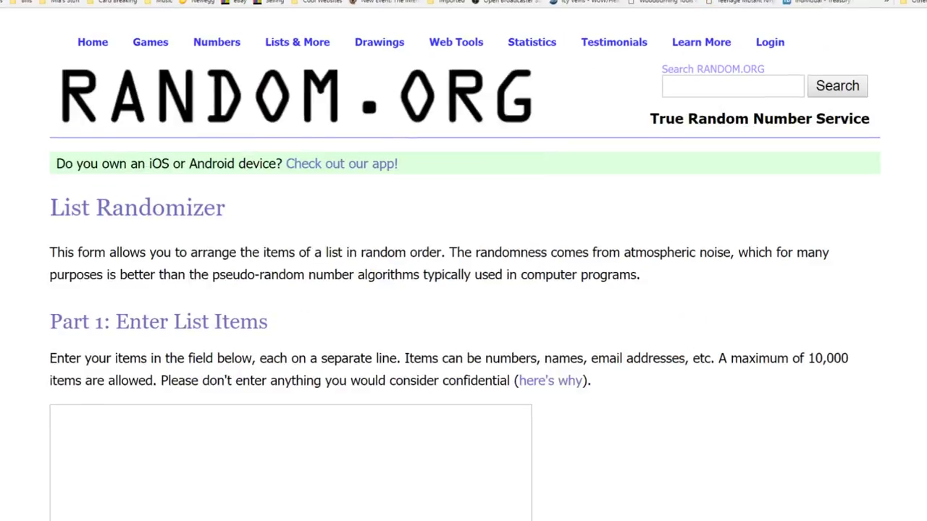
click(167, 430)
right_click(166, 430)
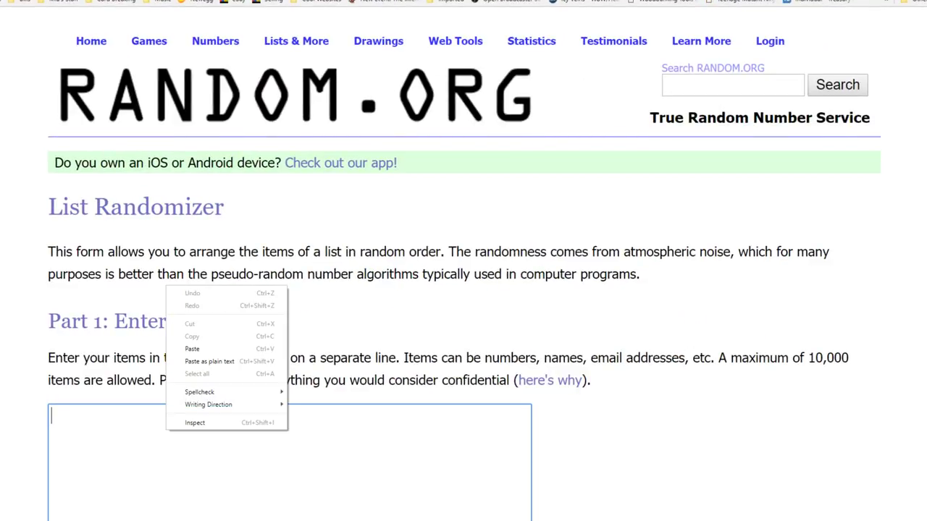
click(192, 349)
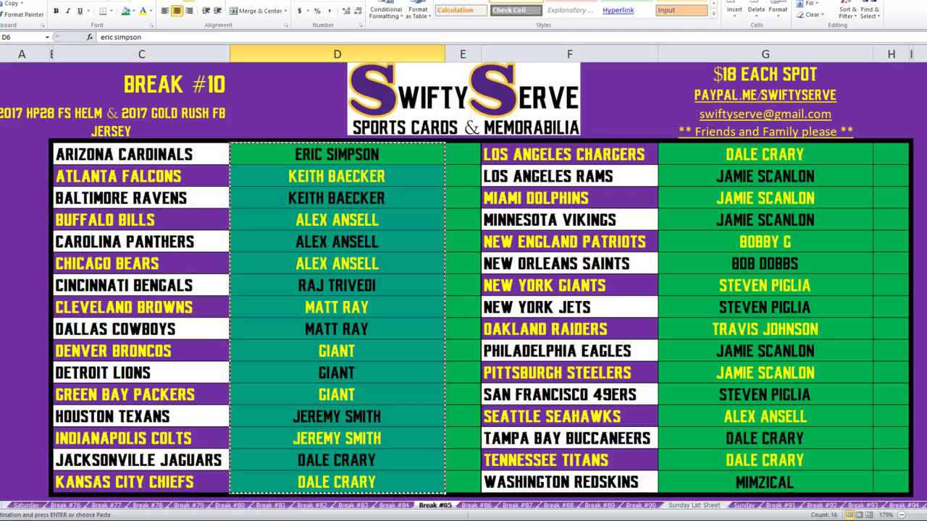
Step: Paste the column G buyer names below the first batch in the list box
drag(764, 154, 764, 482)
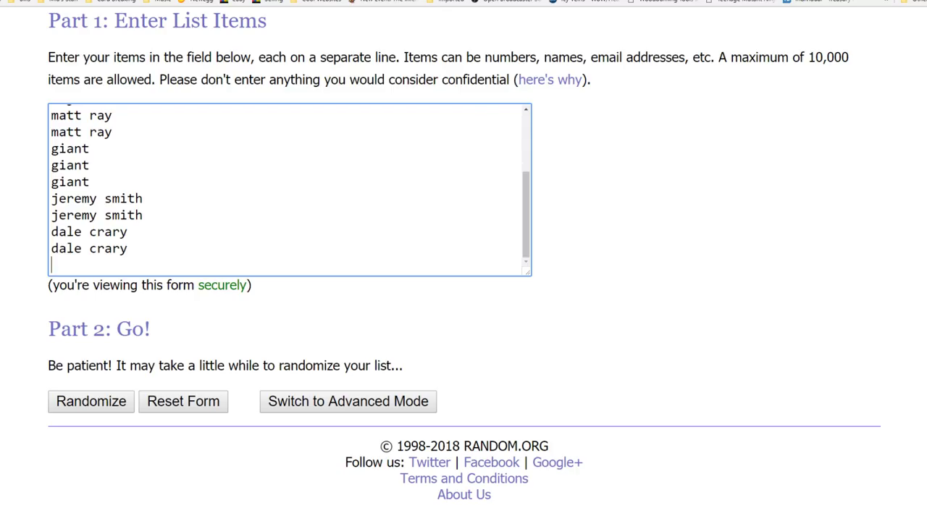
right_click(75, 265)
click(100, 327)
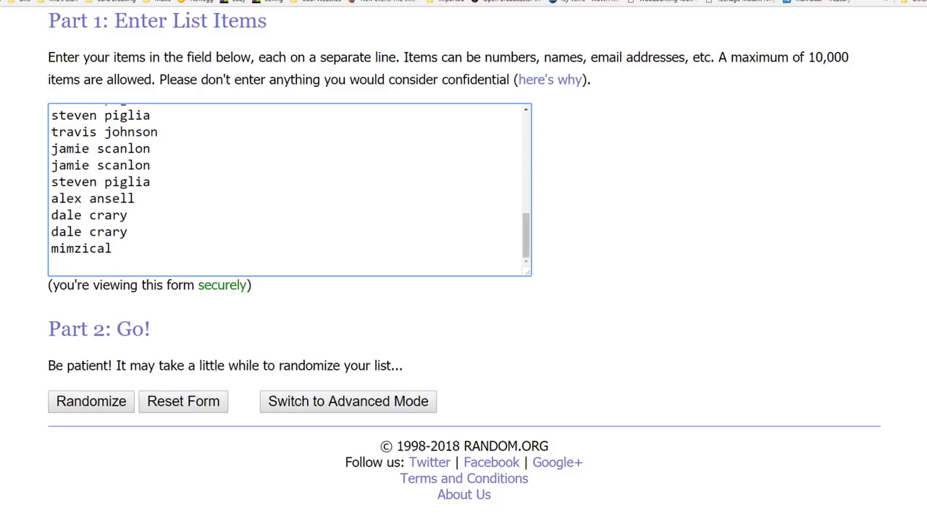
scroll(290, 188, up, 10)
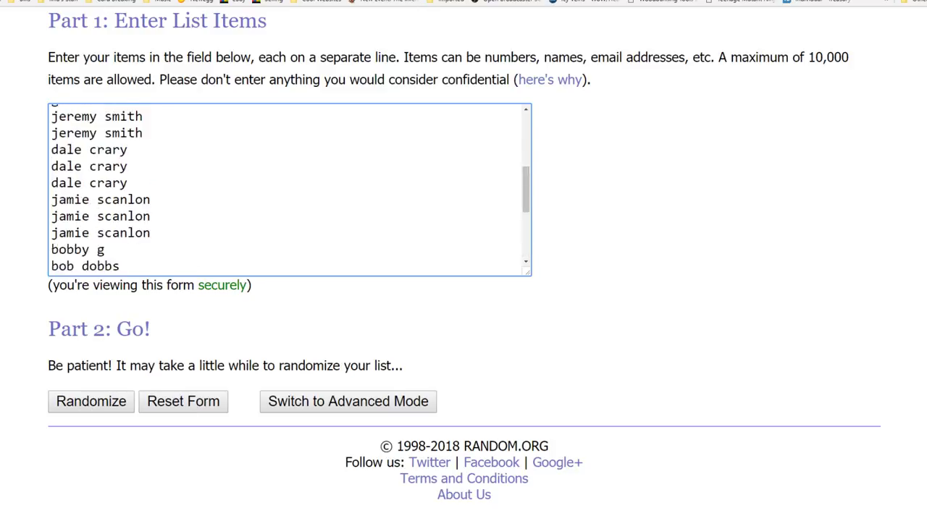
scroll(464, 273, down, 3)
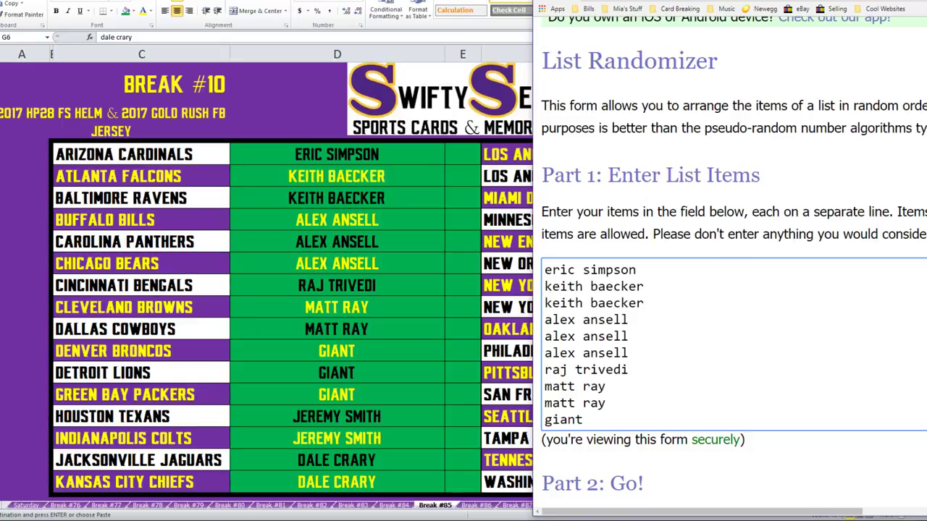
Step: Move the browser aside to check the pasted list against column G, then maximize it again
scroll(731, 344, down, 3)
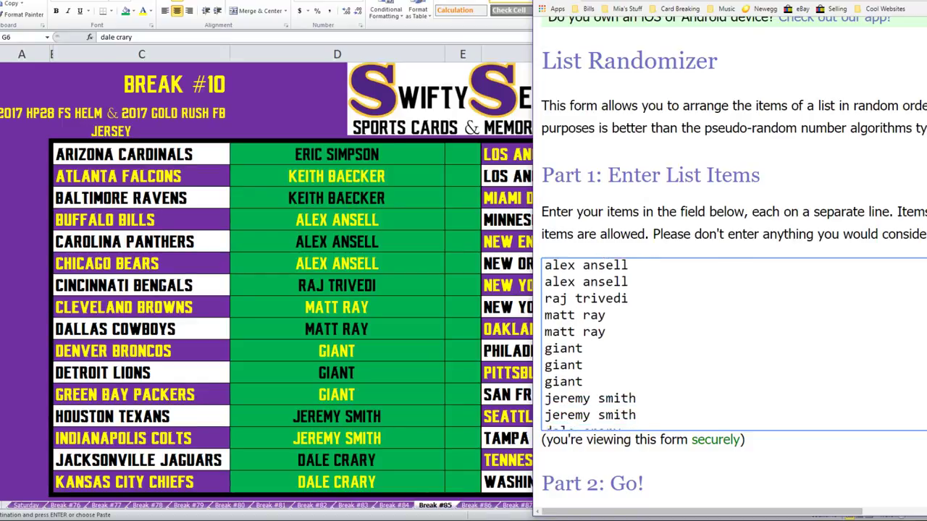
scroll(731, 344, down, 5)
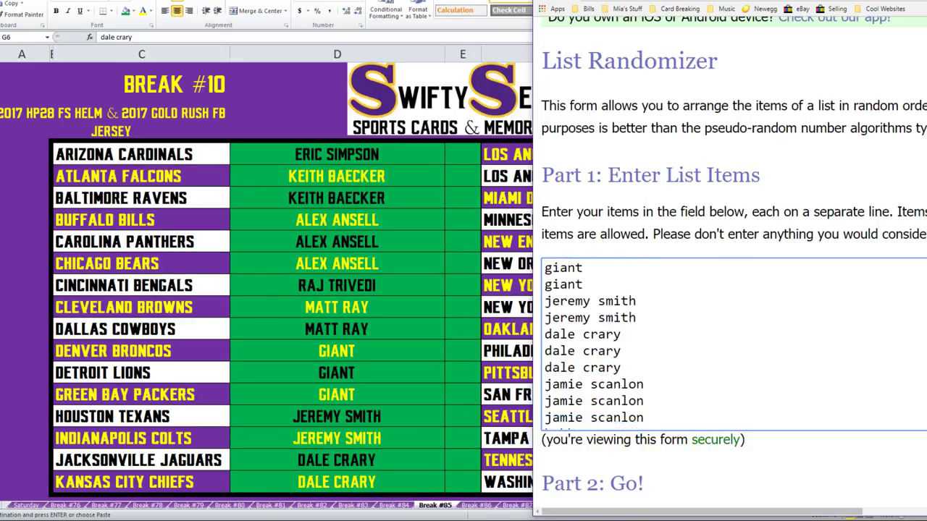
drag(724, 2, 312, 2)
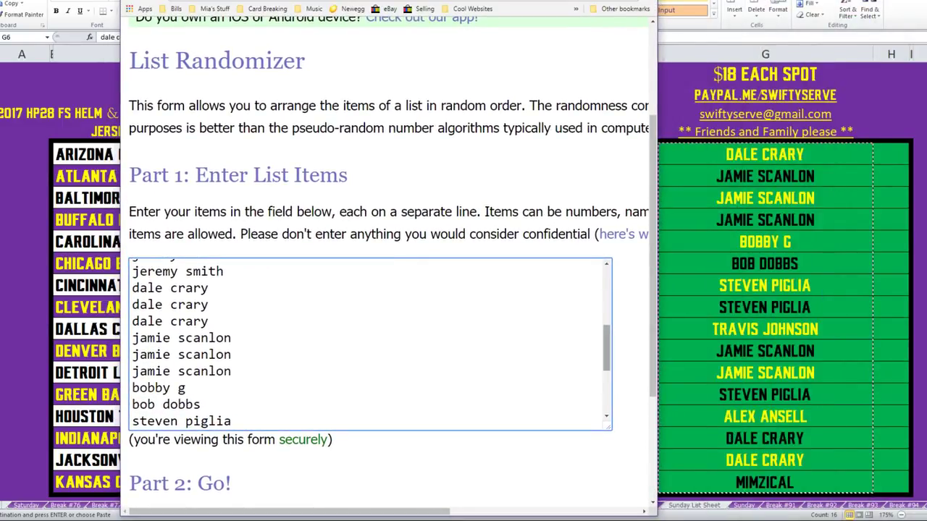
scroll(607, 348, down, 4)
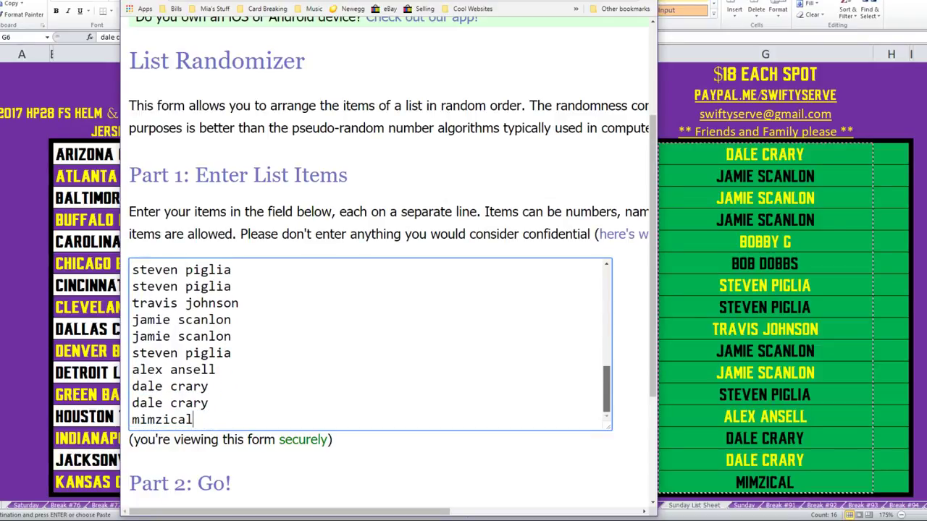
scroll(369, 344, up, 5)
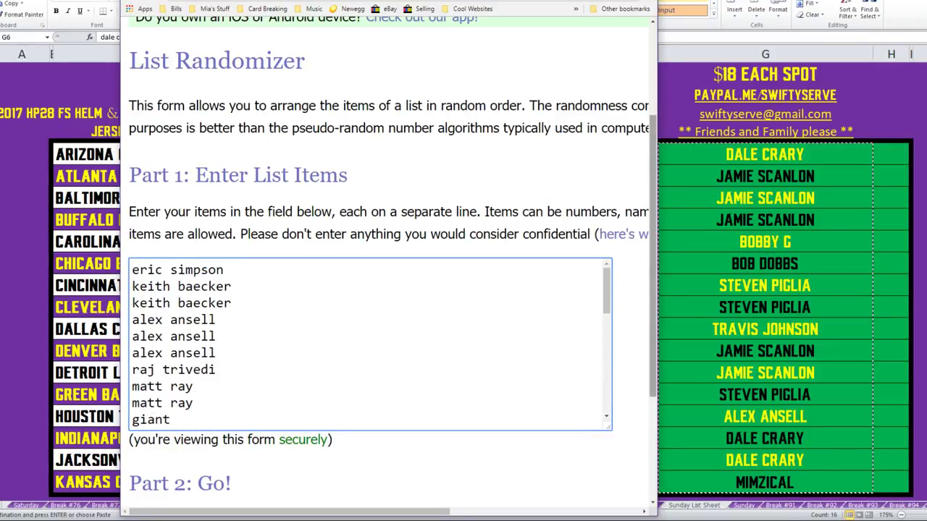
scroll(369, 344, up, 3)
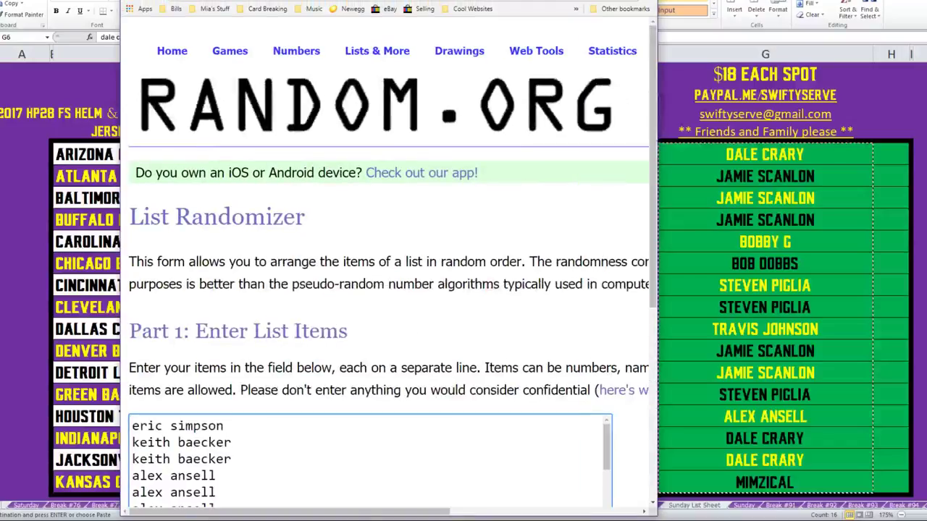
key(super+Up)
scroll(290, 464, down, 5)
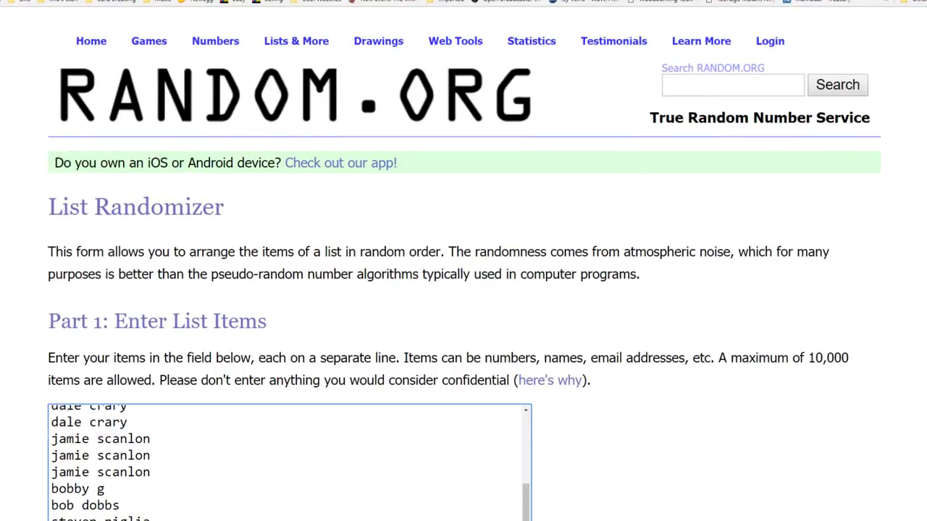
Step: Randomize the order of all 32 buyer names in the list
scroll(463, 289, down, 4)
scroll(463, 289, up, 2)
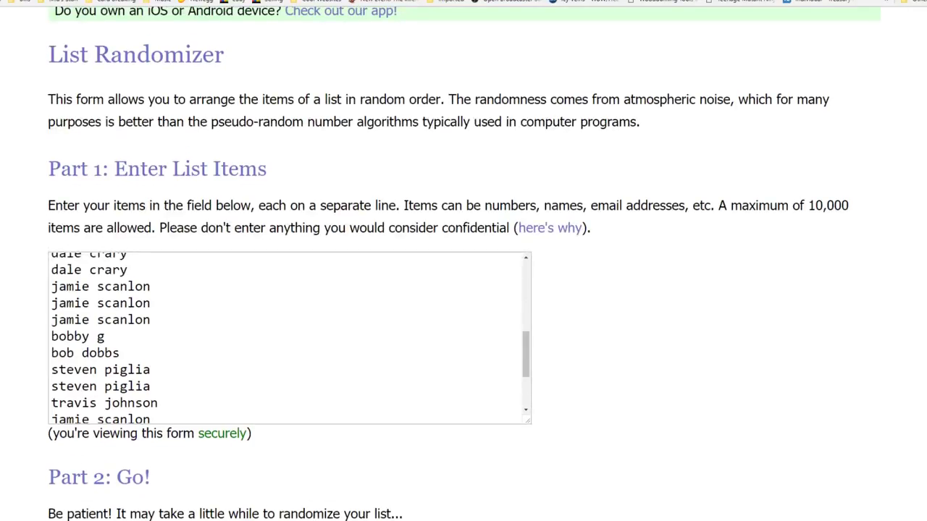
drag(526, 354, 526, 382)
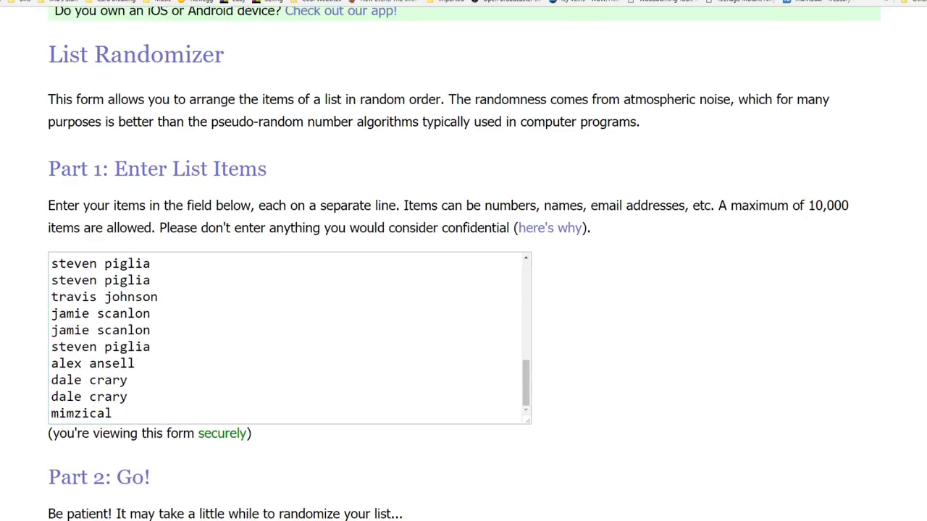
scroll(463, 289, down, 2)
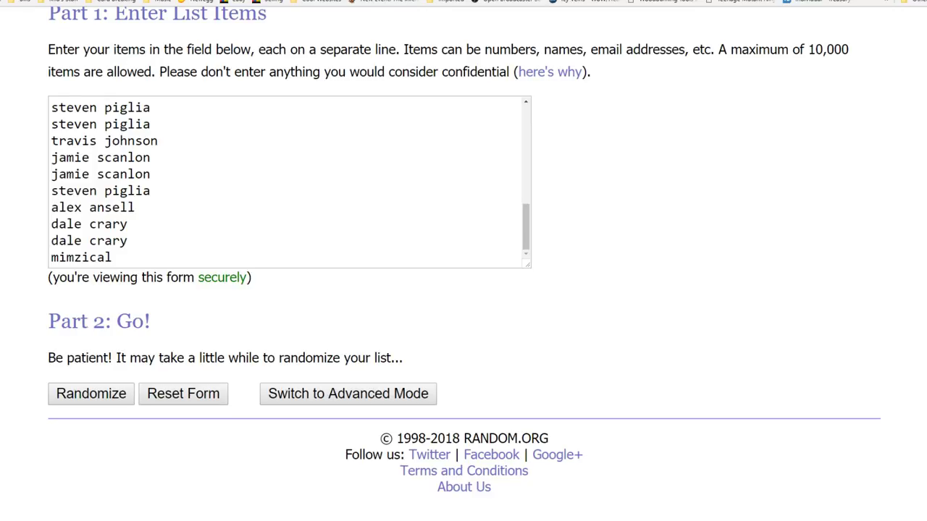
scroll(463, 260, up, 3)
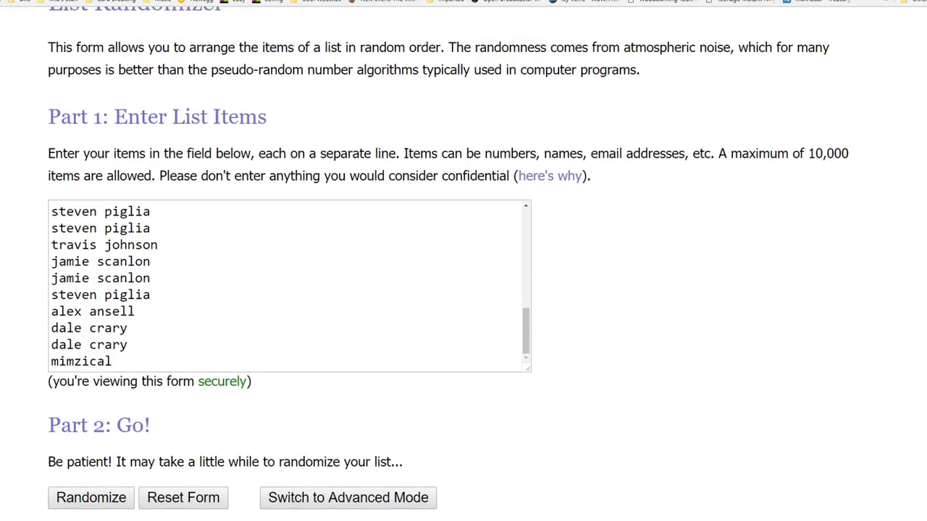
scroll(463, 261, up, 1)
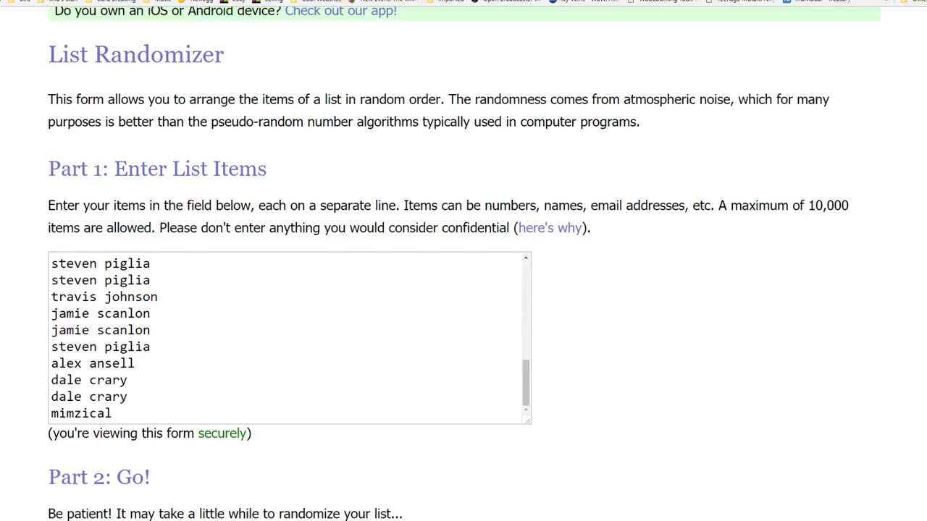
scroll(463, 260, down, 3)
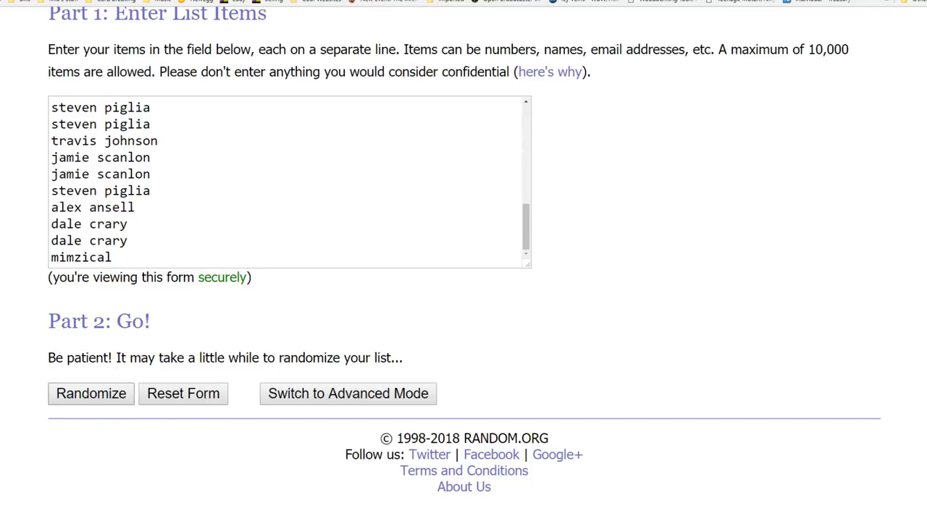
click(92, 393)
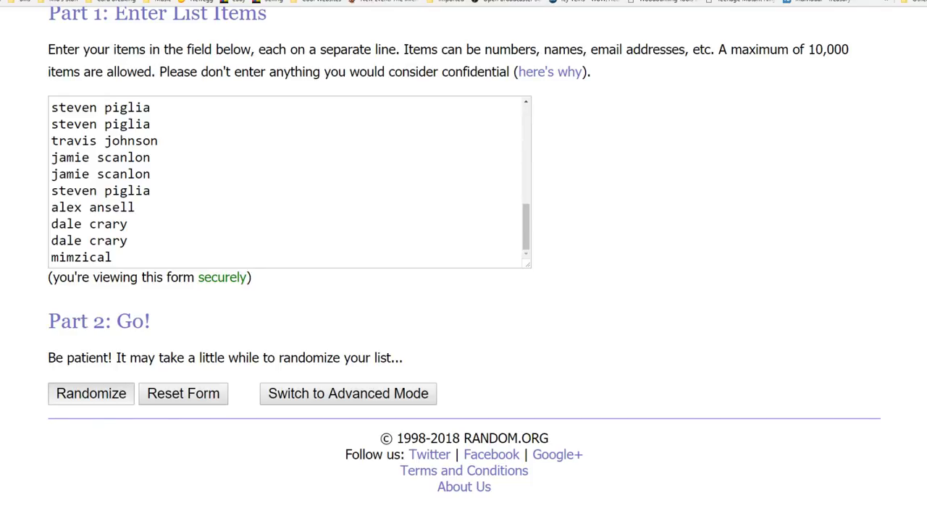
Step: Reshuffle the 32-name list a second time and check its timestamp and randomization count
scroll(463, 261, down, 7)
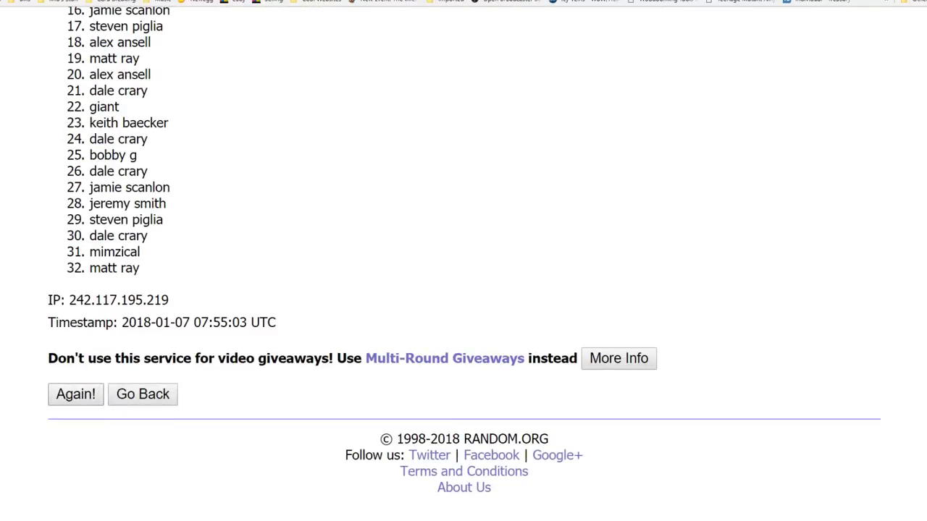
click(75, 394)
scroll(463, 261, down, 7)
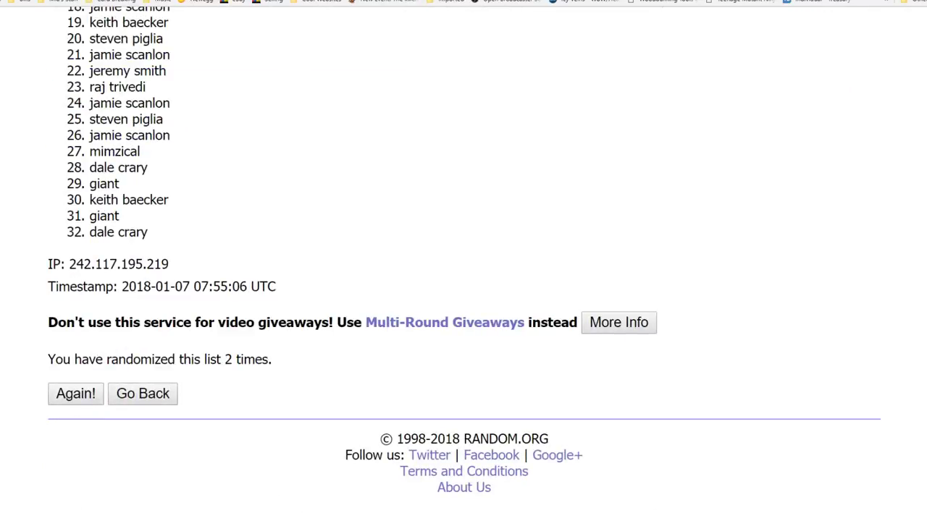
drag(191, 287, 275, 287)
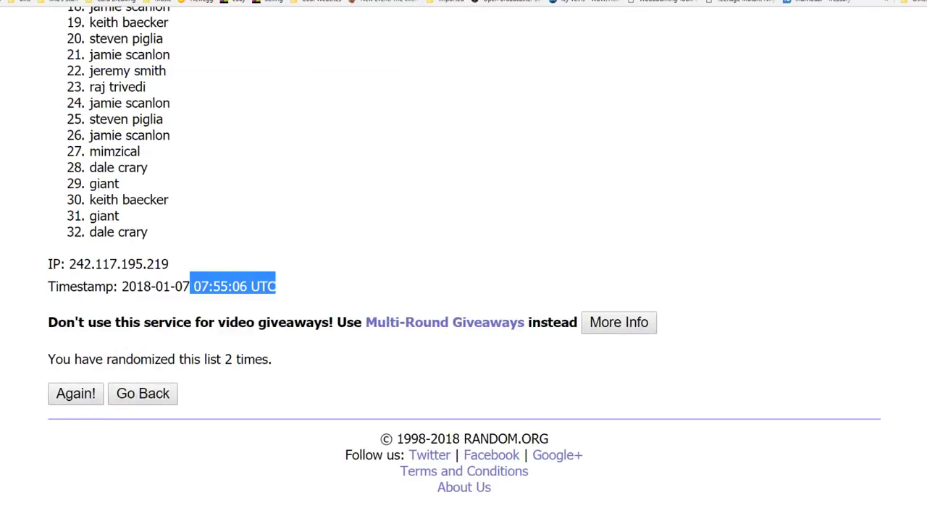
drag(263, 360, 206, 360)
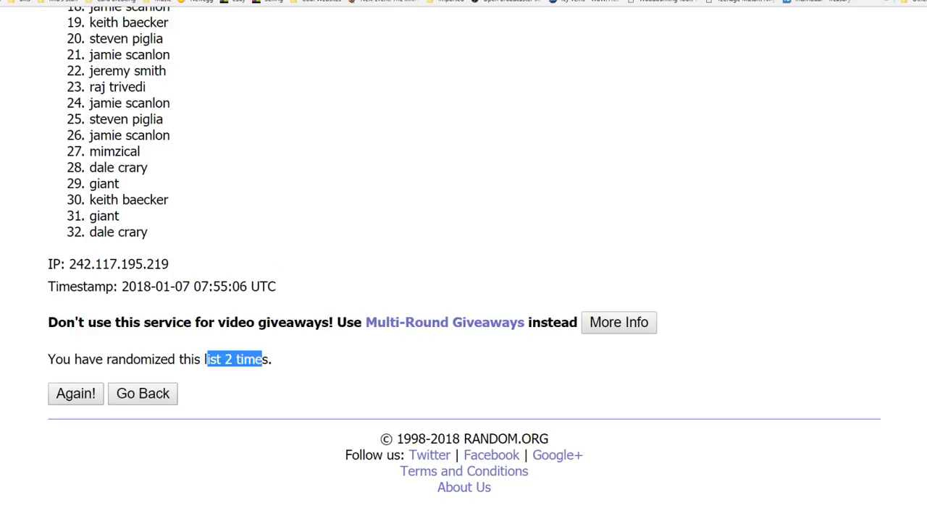
Step: Reshuffle three more times until it reads 'randomized this list 5 times', then return to the top
click(76, 393)
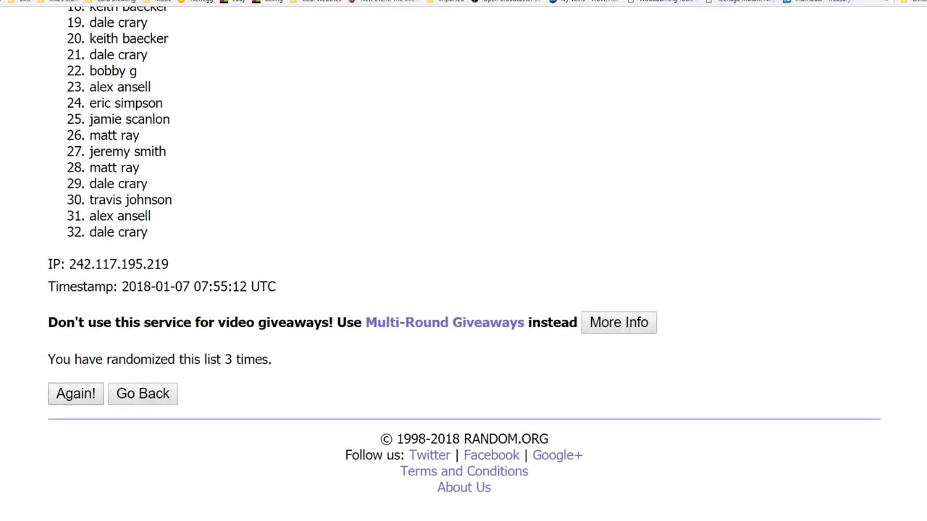
click(76, 394)
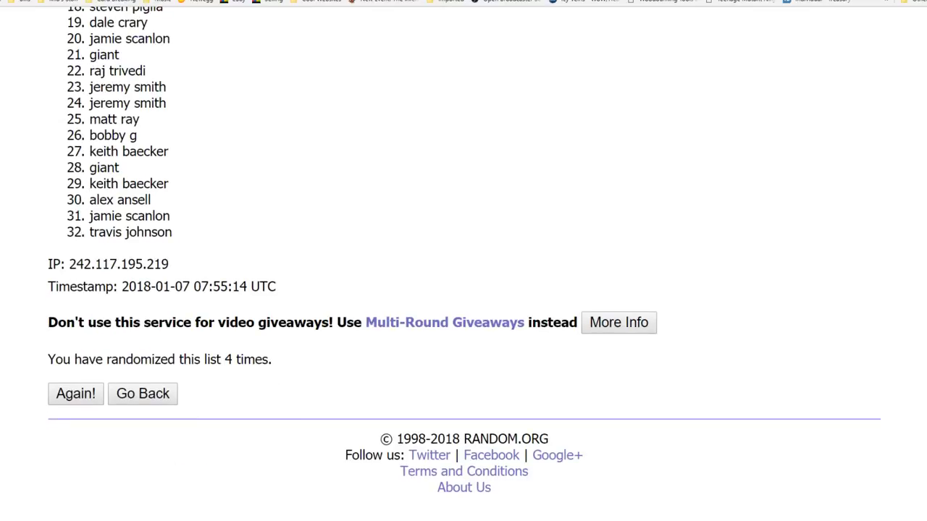
click(75, 393)
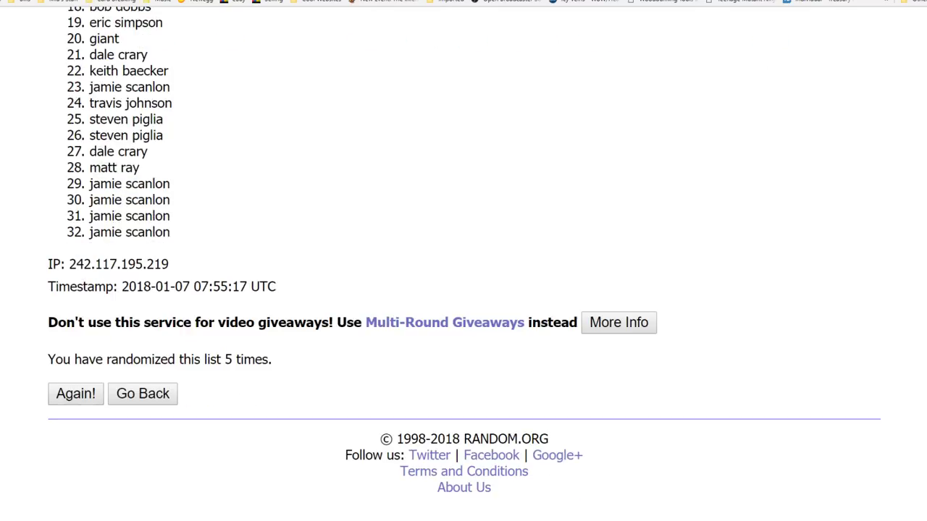
drag(200, 359, 267, 359)
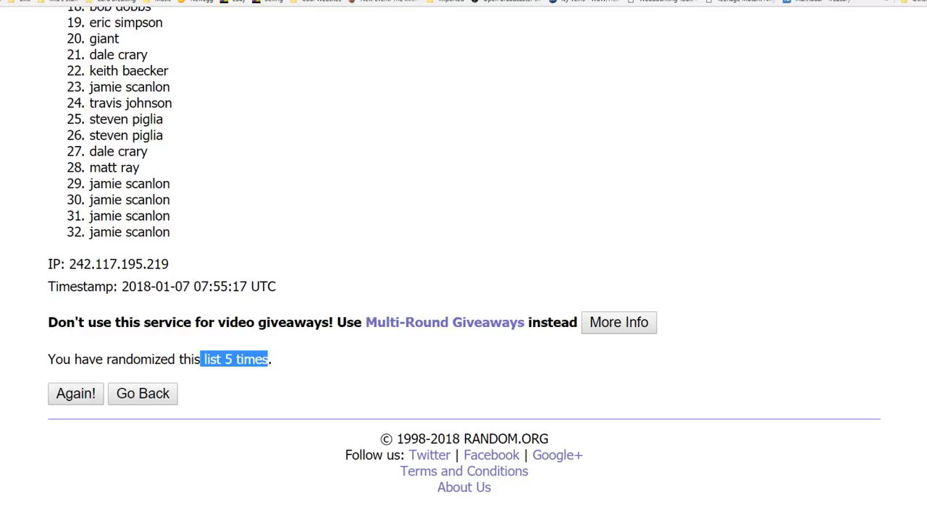
scroll(463, 261, up, 5)
scroll(463, 260, up, 1)
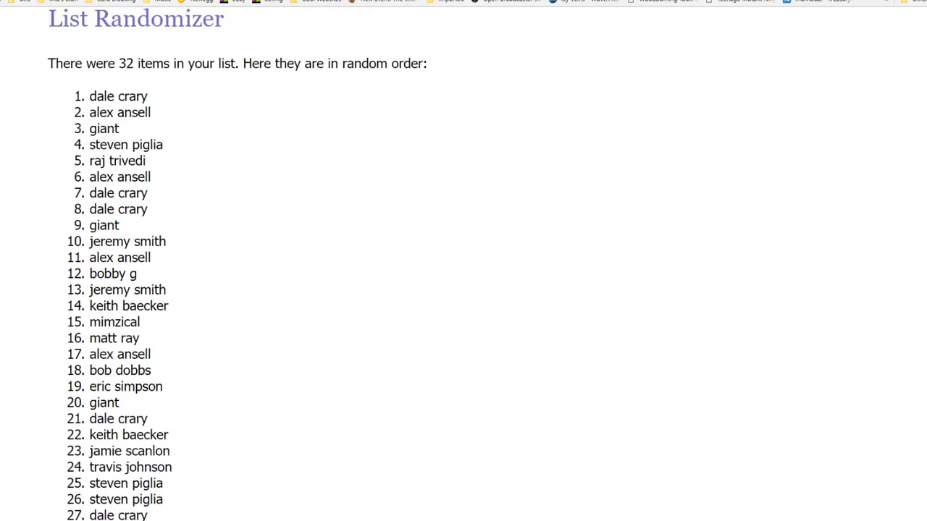
scroll(464, 260, up, 3)
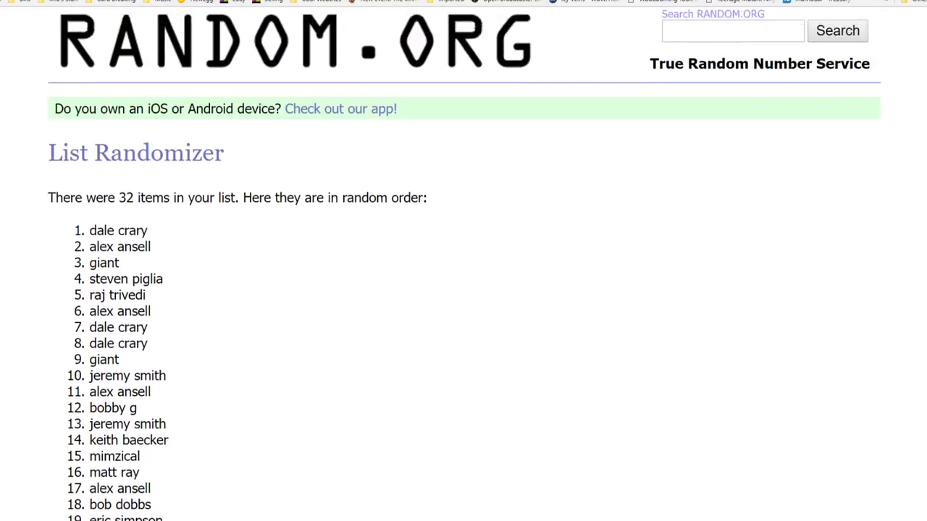
scroll(464, 261, down, 2)
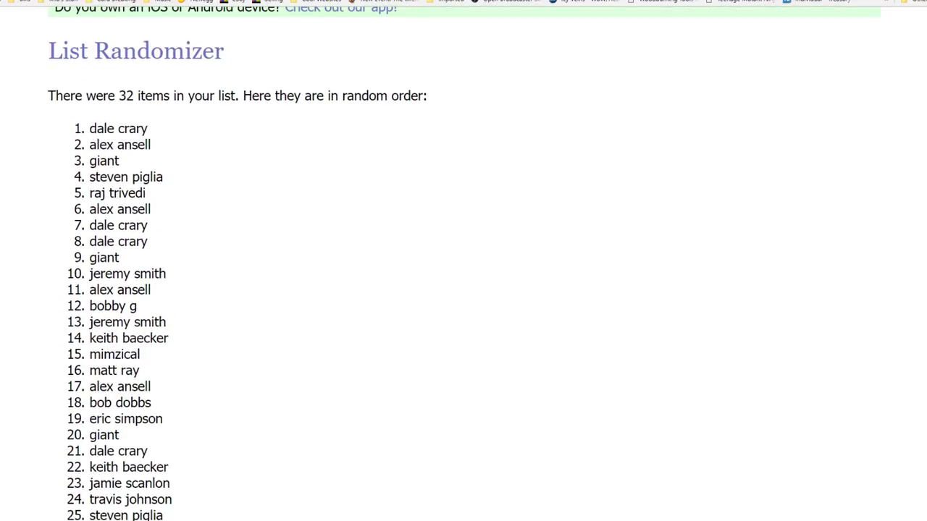
drag(90, 128, 140, 370)
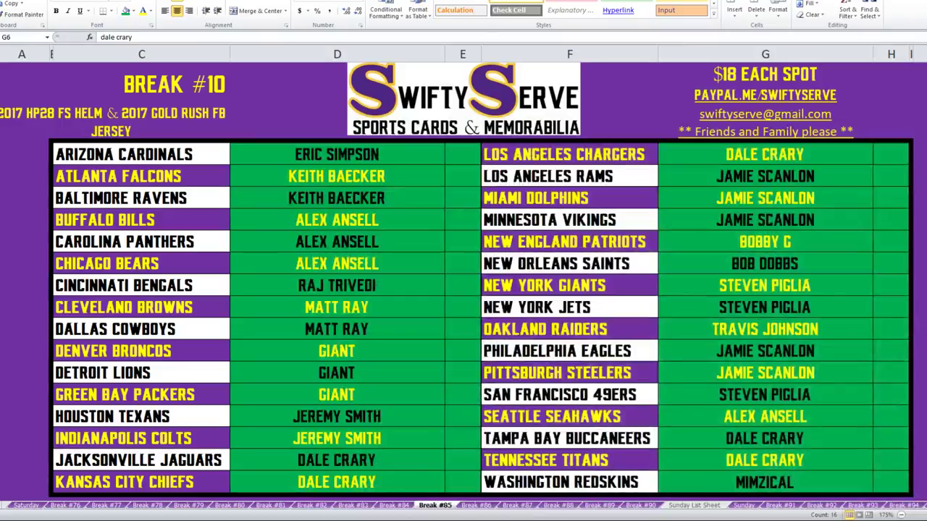
key(alt+Tab)
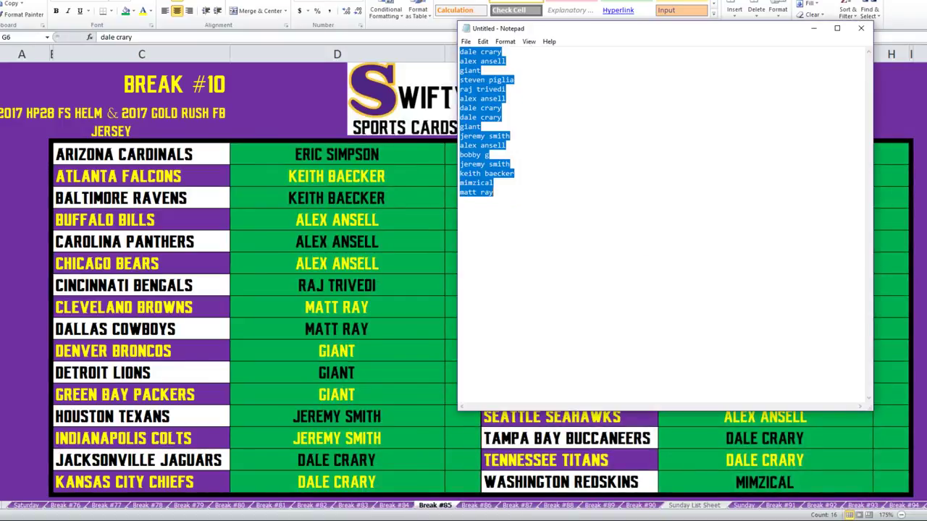
key(ctrl+c)
key(alt+Tab)
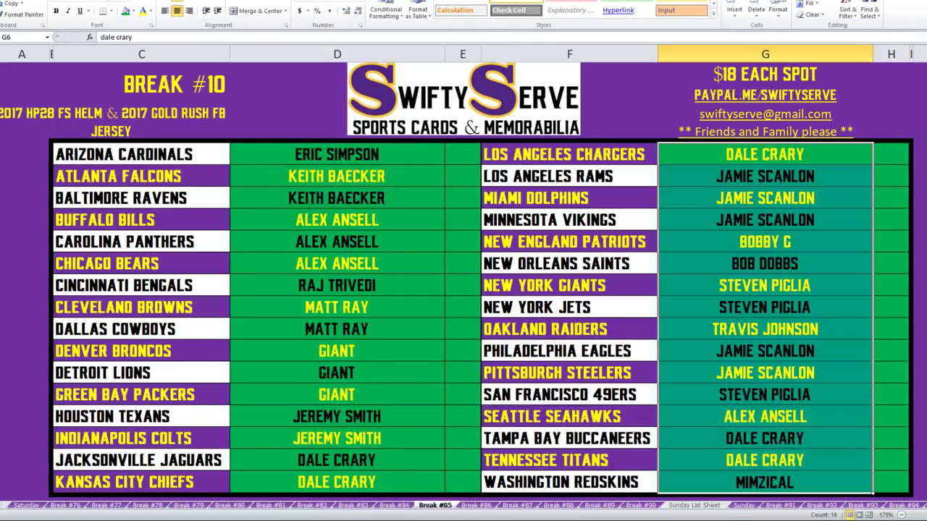
click(337, 155)
key(ctrl+v)
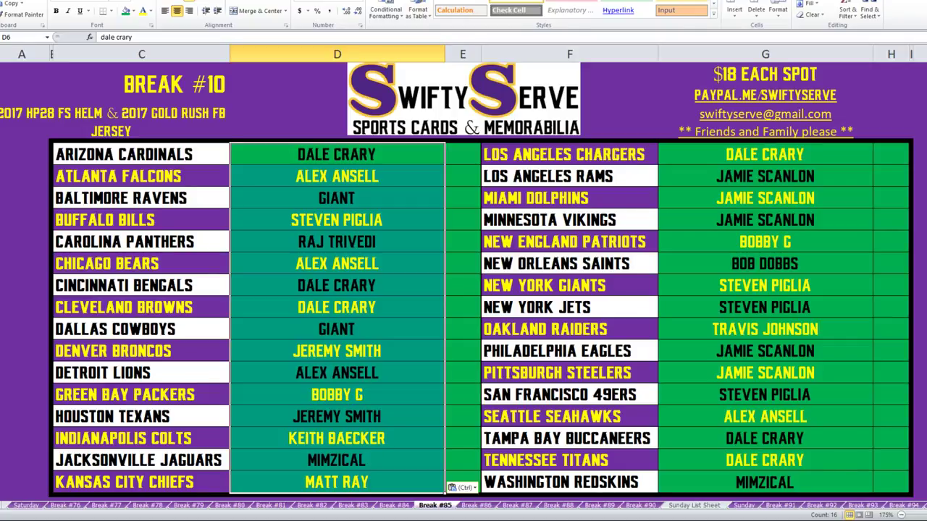
key(alt+Tab)
scroll(463, 260, down, 4)
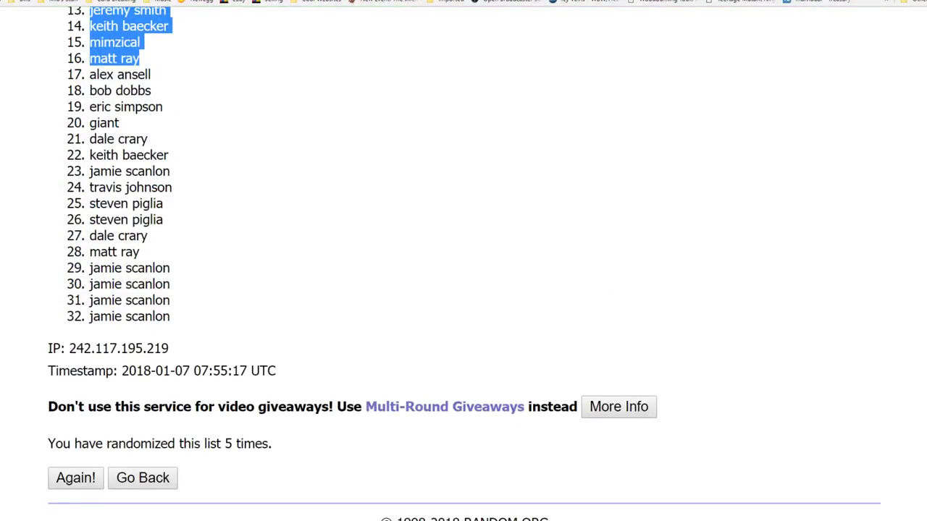
drag(88, 74, 170, 316)
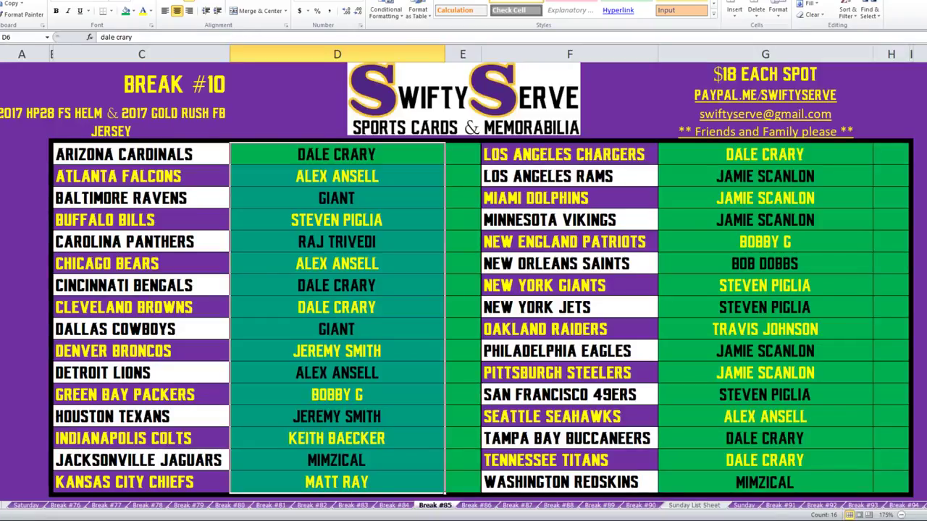
key(alt+Tab)
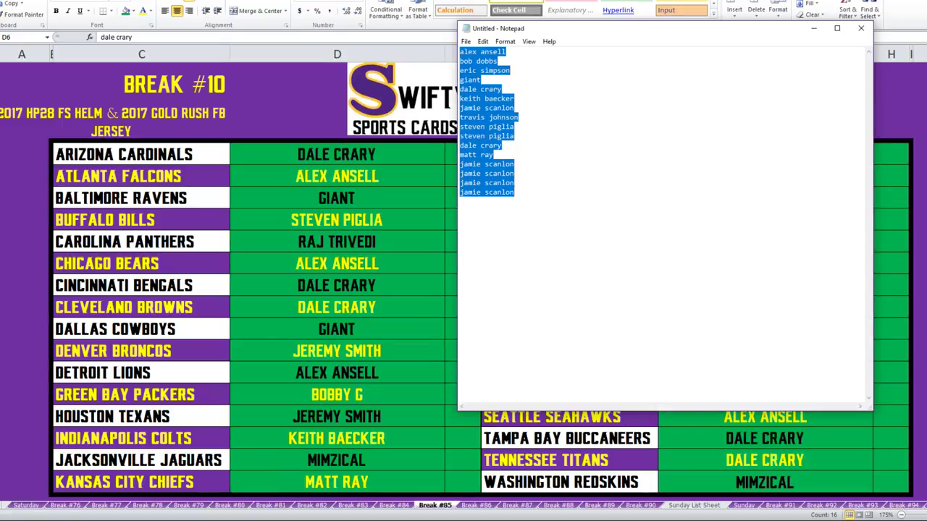
key(alt+Tab)
drag(765, 155, 765, 482)
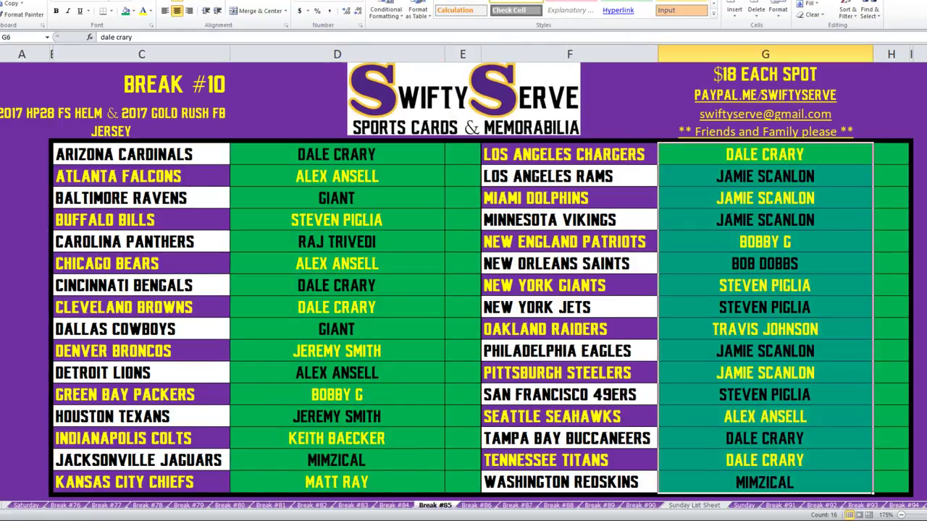
key(ctrl+v)
Step: Select both buyer-name ranges, D6:E21 and G6:H21, together
drag(336, 154, 337, 481)
ctrl+drag(764, 154, 890, 482)
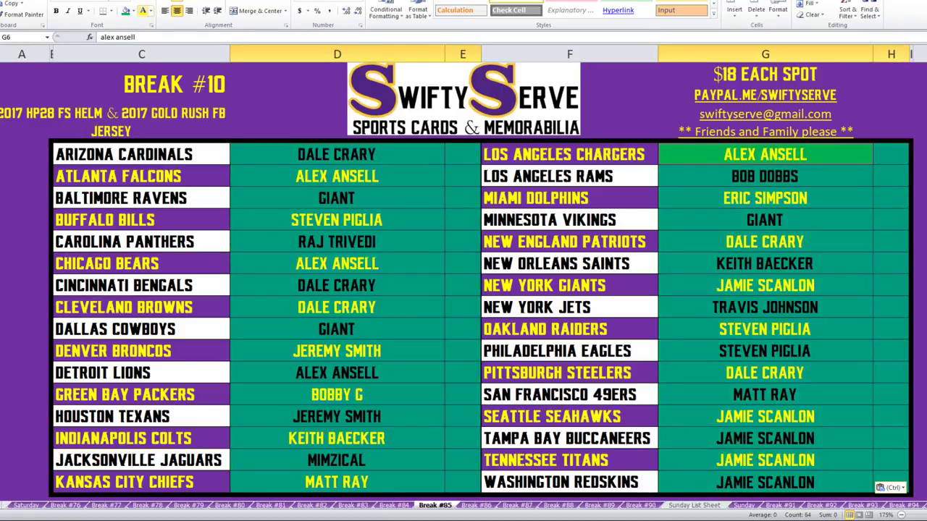
click(134, 10)
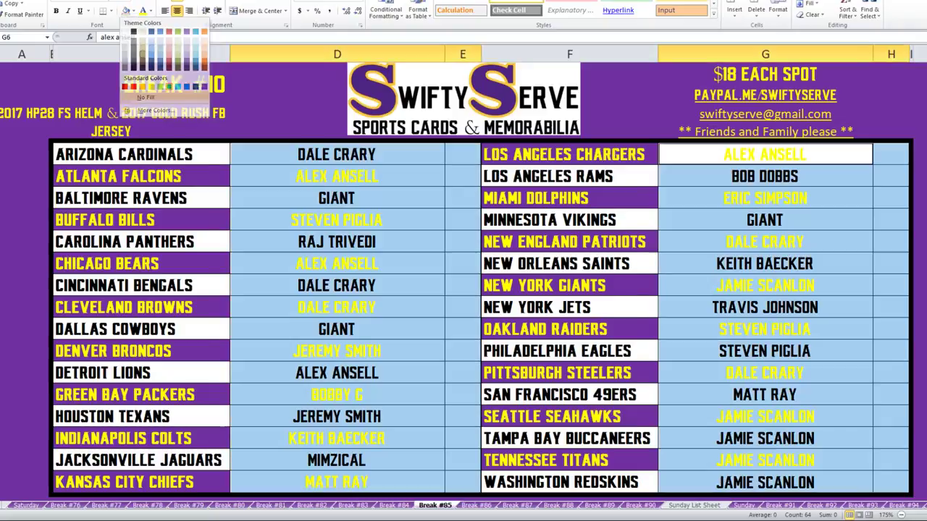
Step: Remove the name cells' background fill and set their text to automatic black
click(150, 11)
click(150, 11)
click(167, 24)
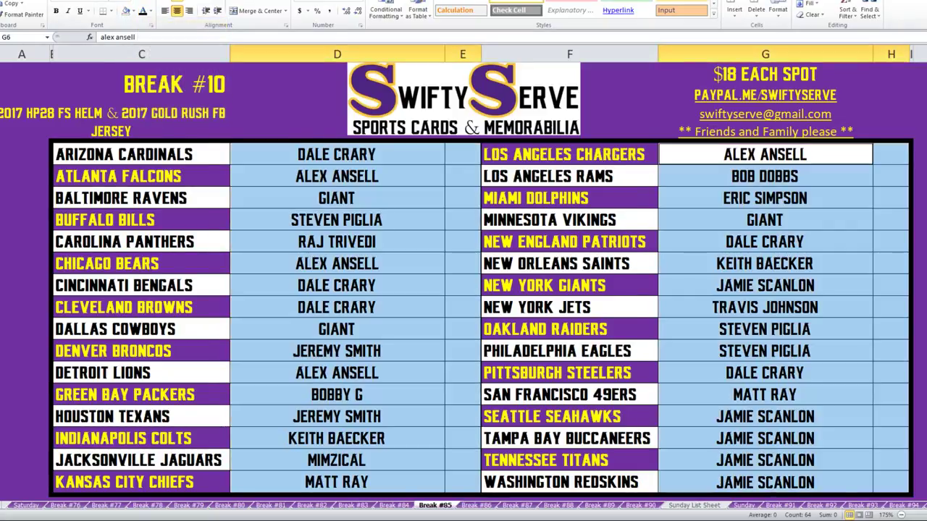
Step: Select the alternating left-column name cells in rows 7 through 21
drag(336, 176, 462, 176)
ctrl+click(337, 219)
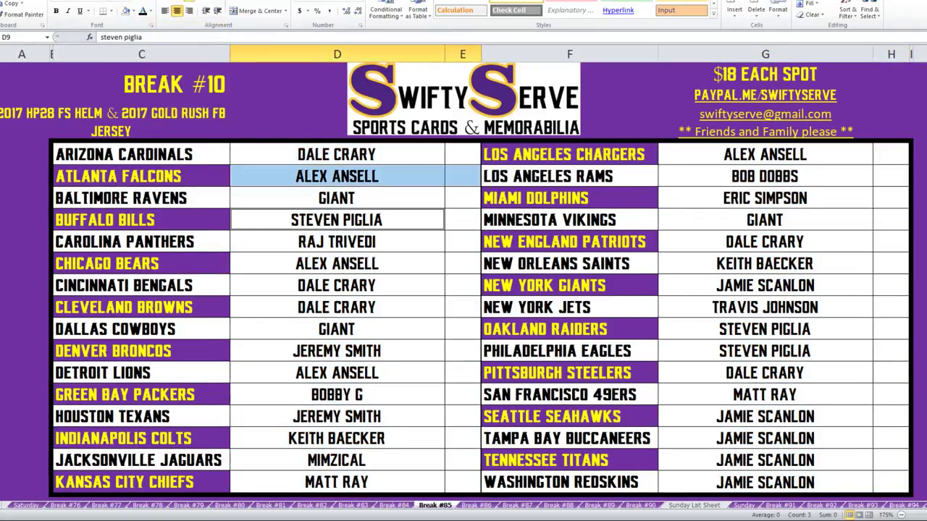
drag(337, 219, 462, 220)
drag(337, 263, 463, 263)
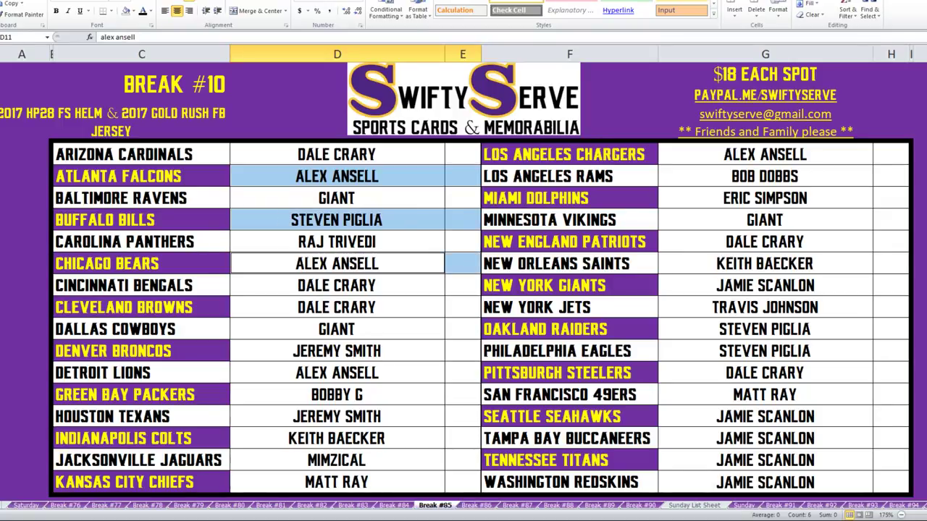
drag(337, 307, 462, 307)
ctrl+click(336, 350)
ctrl+click(337, 372)
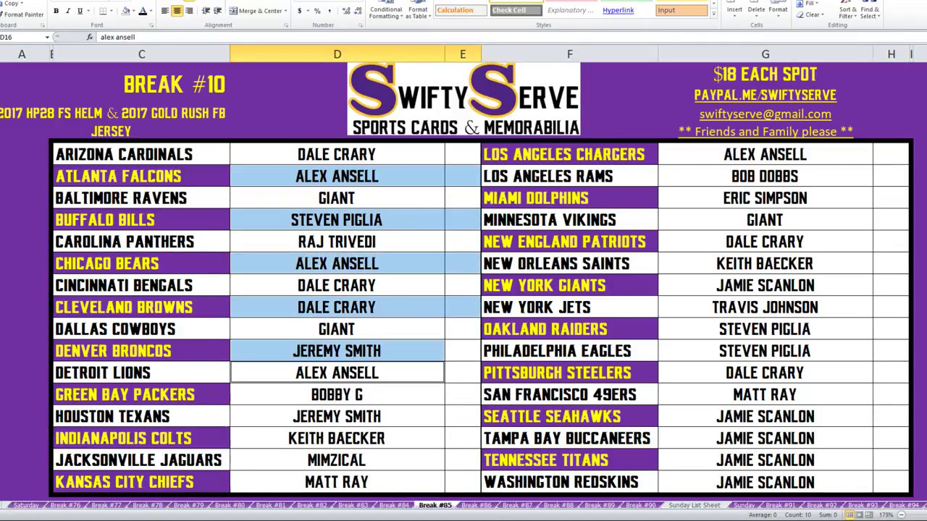
drag(336, 176, 463, 176)
drag(337, 219, 462, 219)
drag(337, 263, 462, 263)
drag(336, 307, 462, 307)
drag(337, 351, 463, 351)
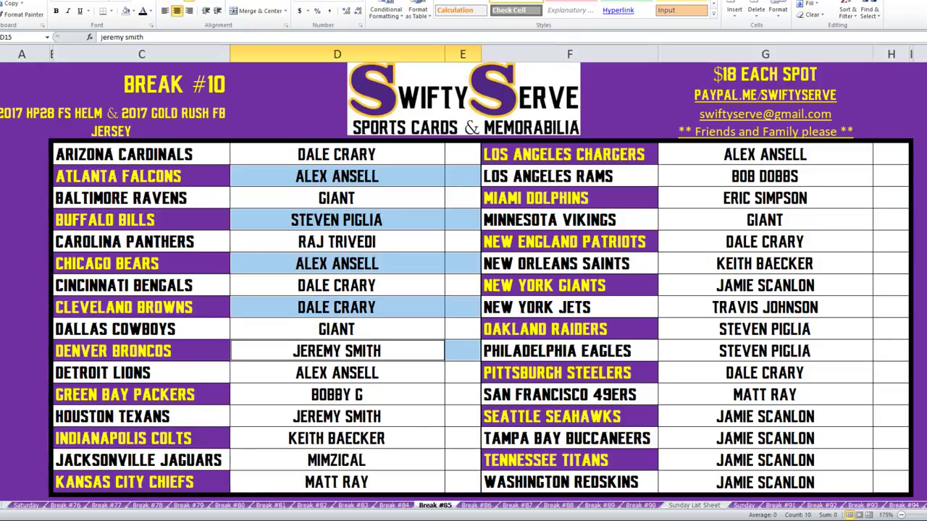
drag(337, 394, 462, 395)
drag(337, 438, 462, 437)
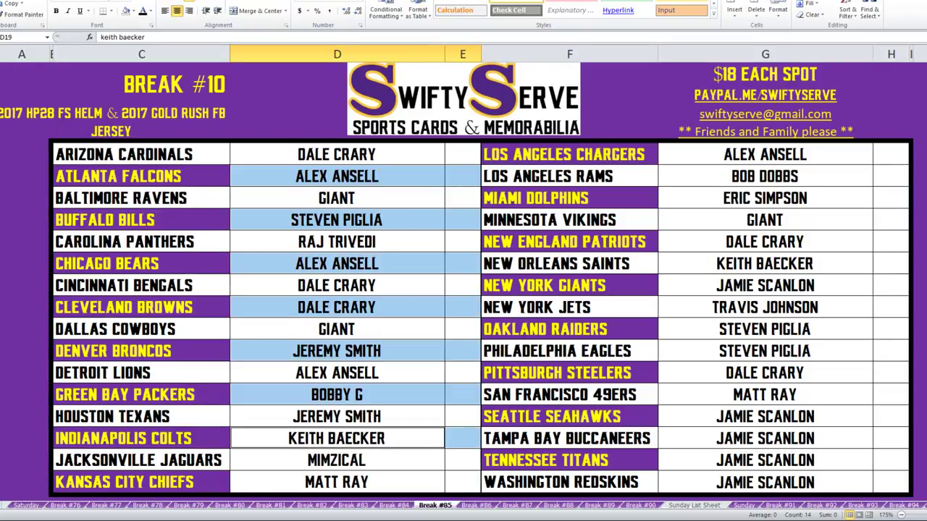
drag(337, 482, 462, 482)
Step: Add the matching right-column name cells, then give the selection purple fill and yellow text
drag(765, 416, 890, 460)
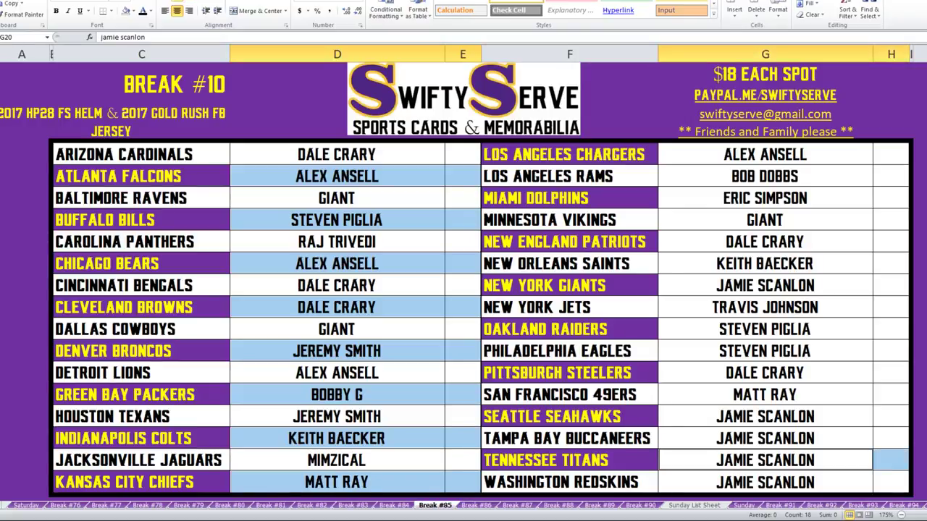
drag(764, 416, 890, 417)
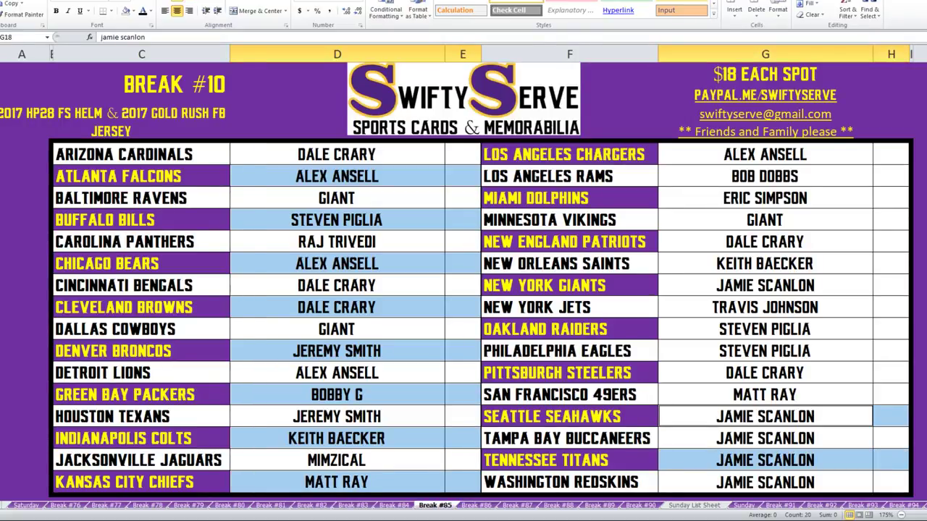
drag(764, 373, 890, 373)
drag(765, 329, 890, 328)
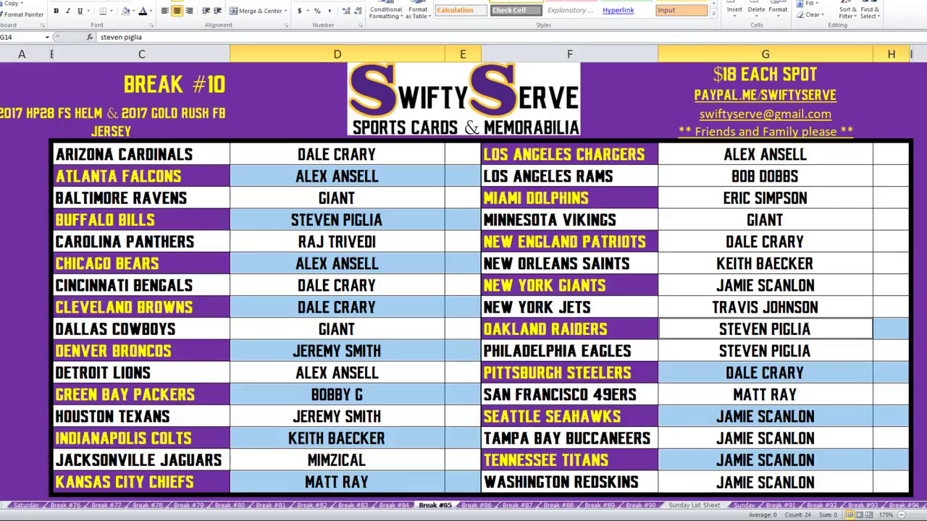
drag(765, 285, 890, 286)
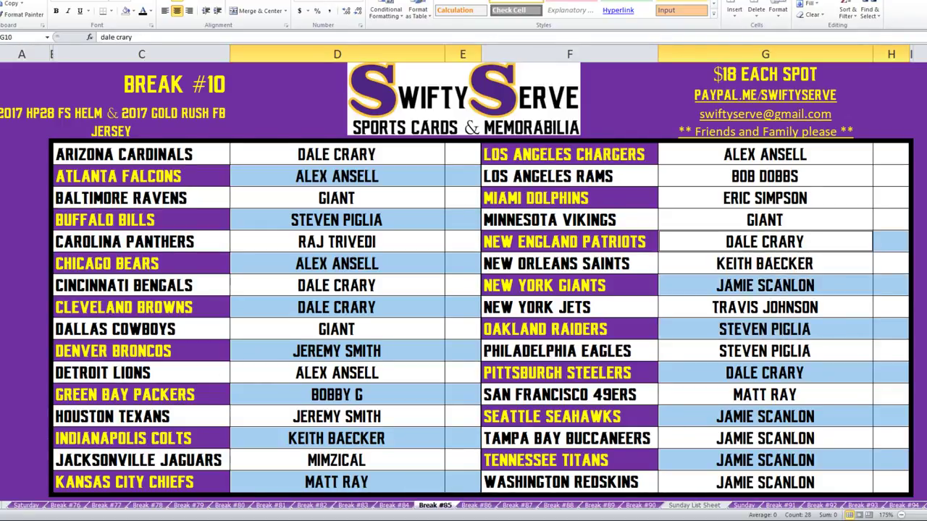
ctrl+drag(695, 198, 891, 197)
ctrl+drag(695, 155, 890, 154)
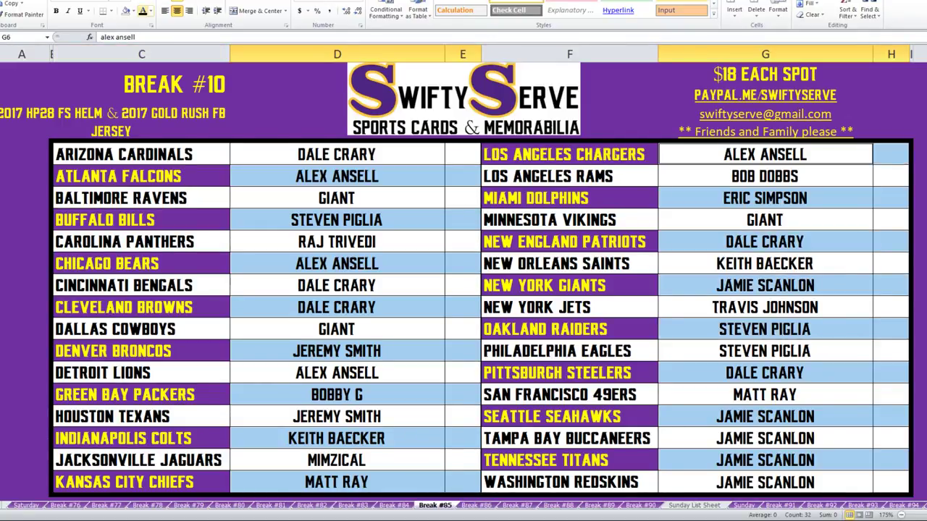
click(134, 10)
click(204, 86)
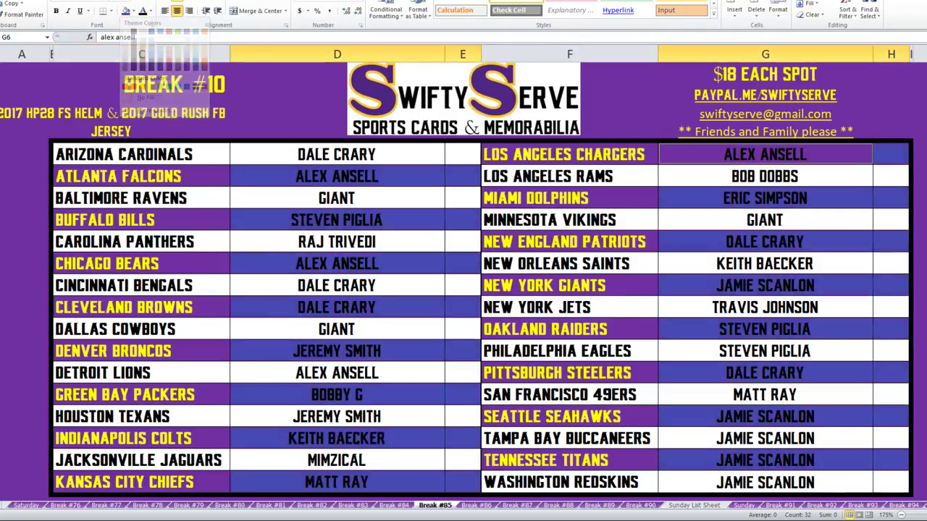
click(149, 11)
click(169, 99)
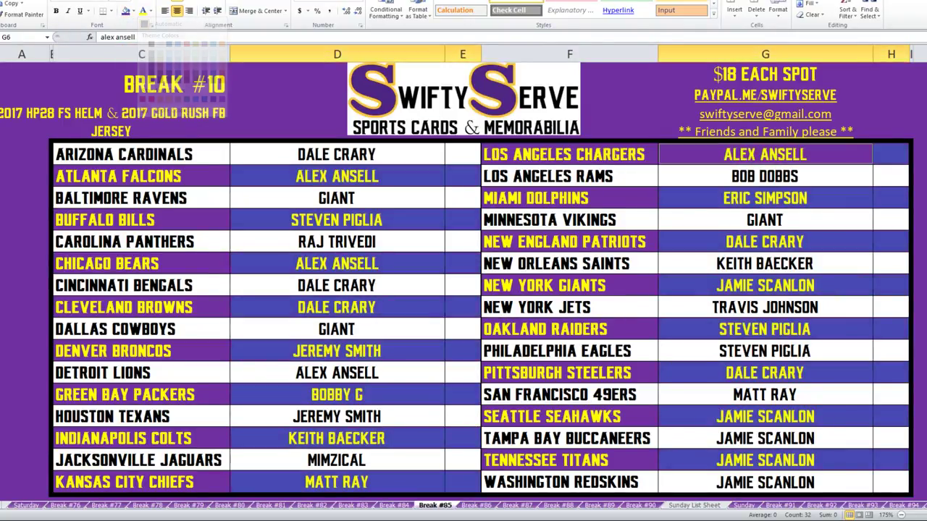
click(463, 97)
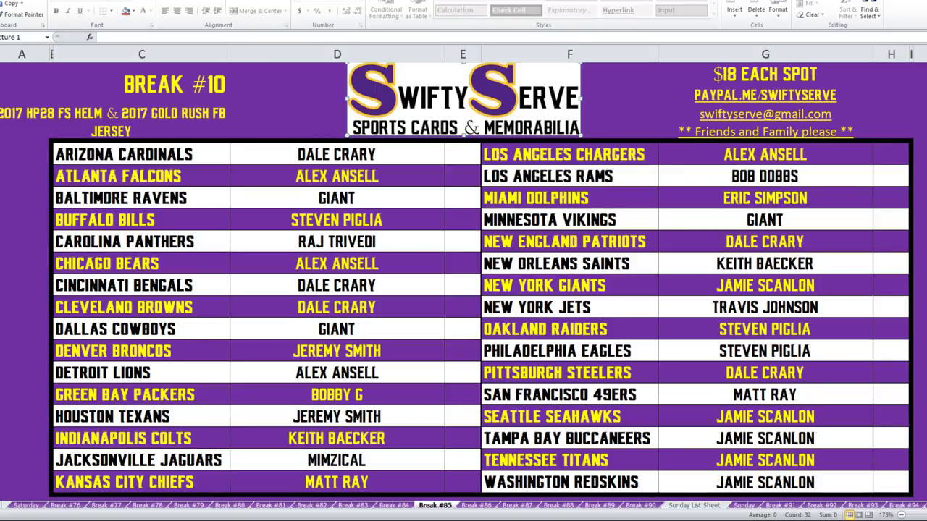
Step: Fill the Green Bay Packers' BOBBY G cell, D17:E17, green
drag(337, 395, 462, 395)
click(132, 11)
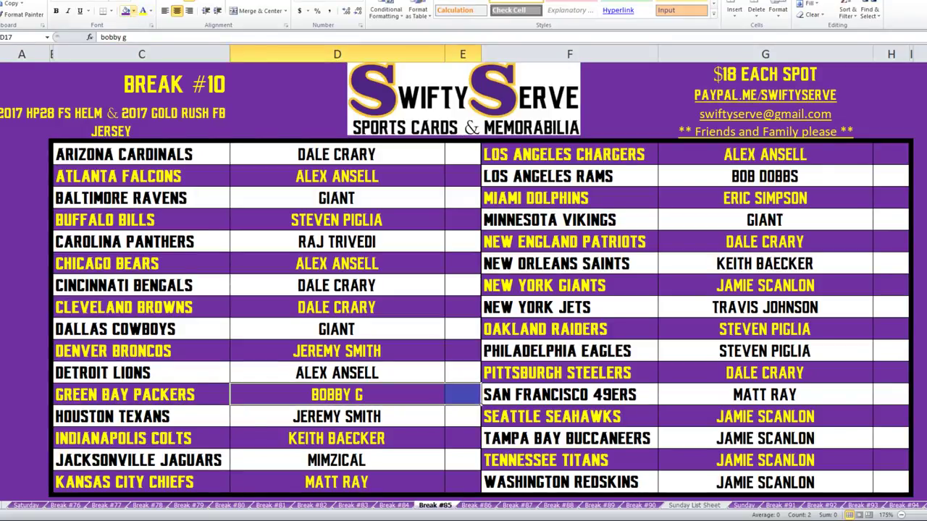
click(169, 87)
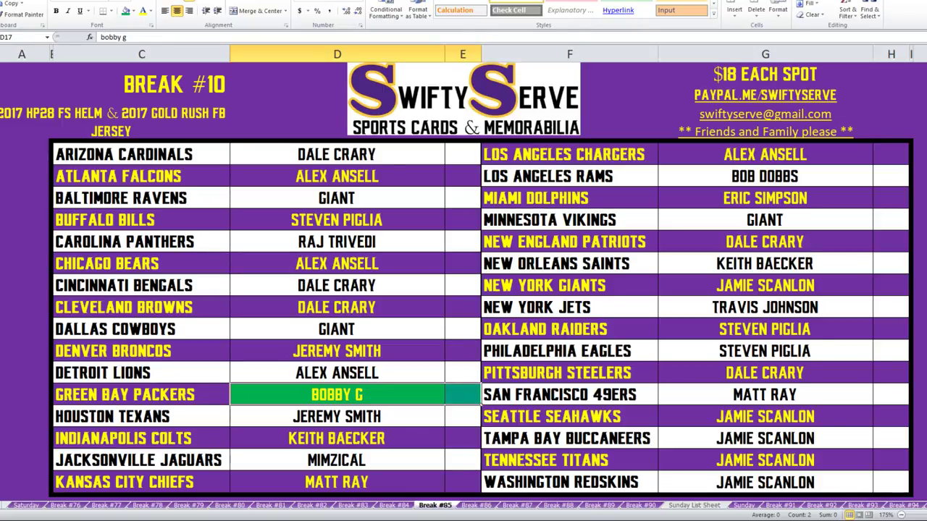
click(463, 99)
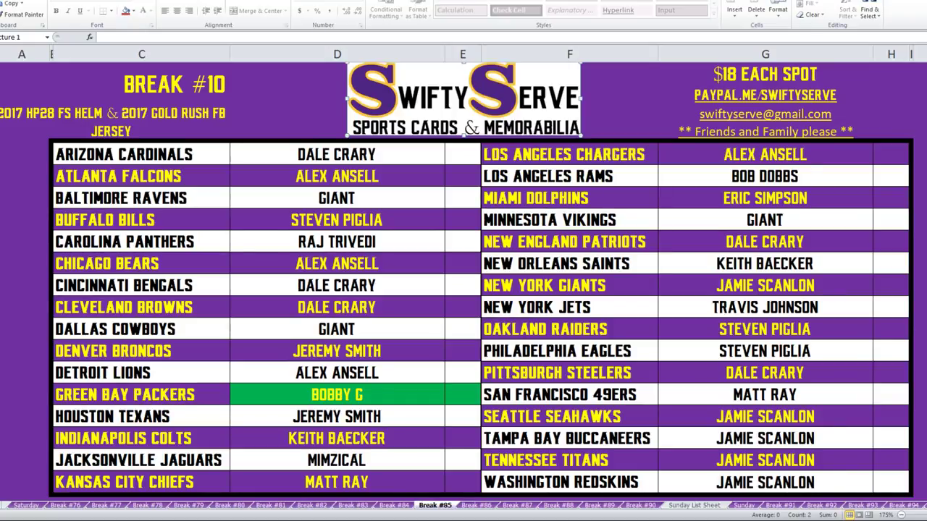
drag(765, 372, 891, 372)
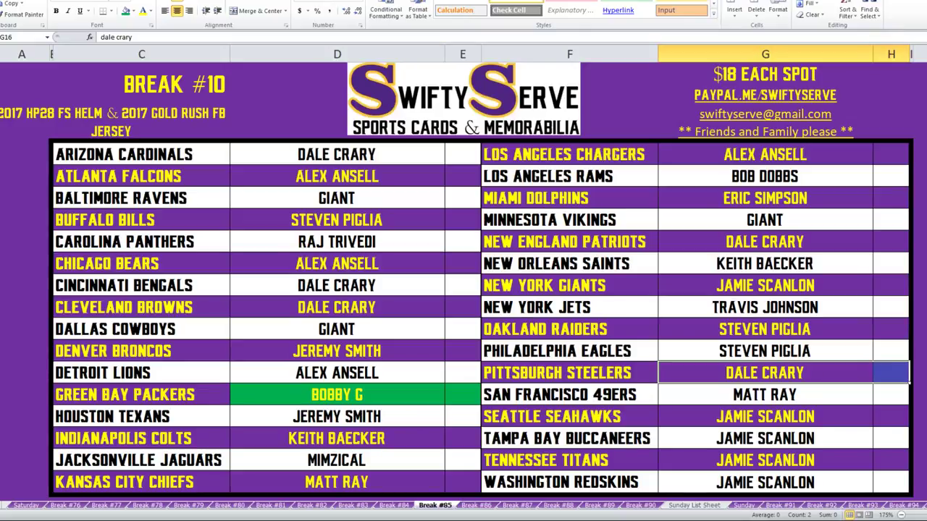
click(125, 10)
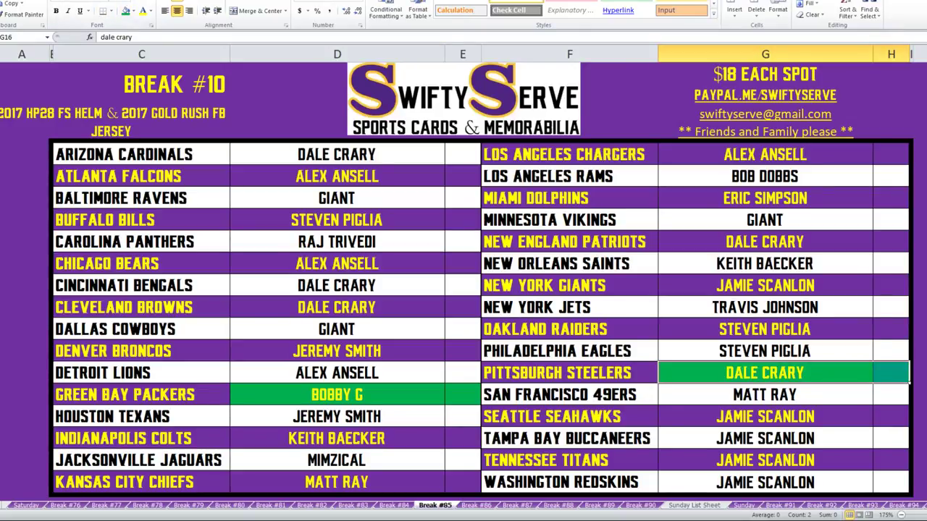
drag(764, 154, 891, 154)
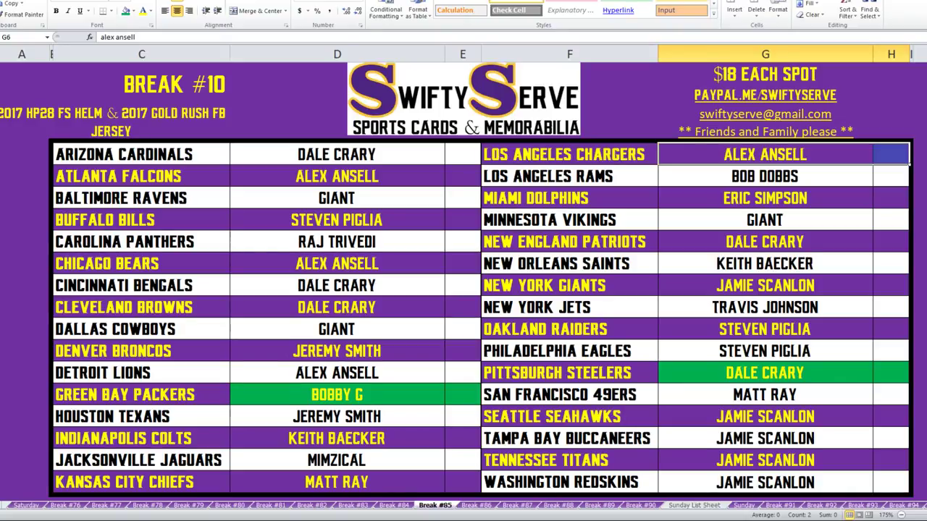
click(125, 11)
drag(336, 372, 461, 372)
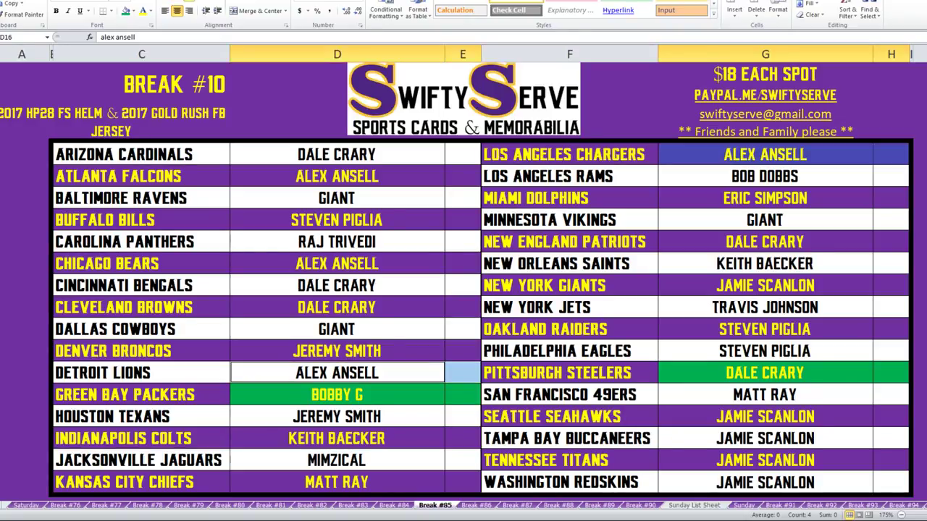
ctrl+drag(337, 263, 462, 264)
ctrl+drag(336, 176, 462, 175)
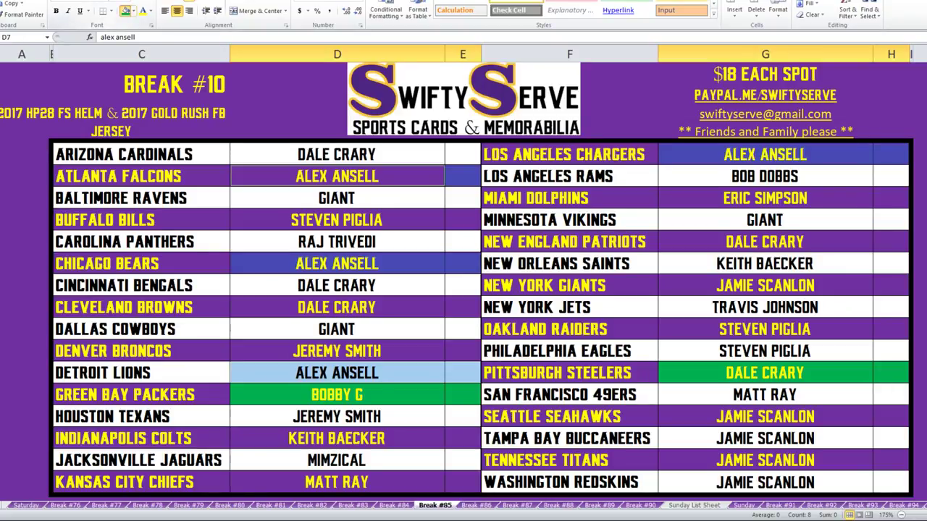
click(126, 10)
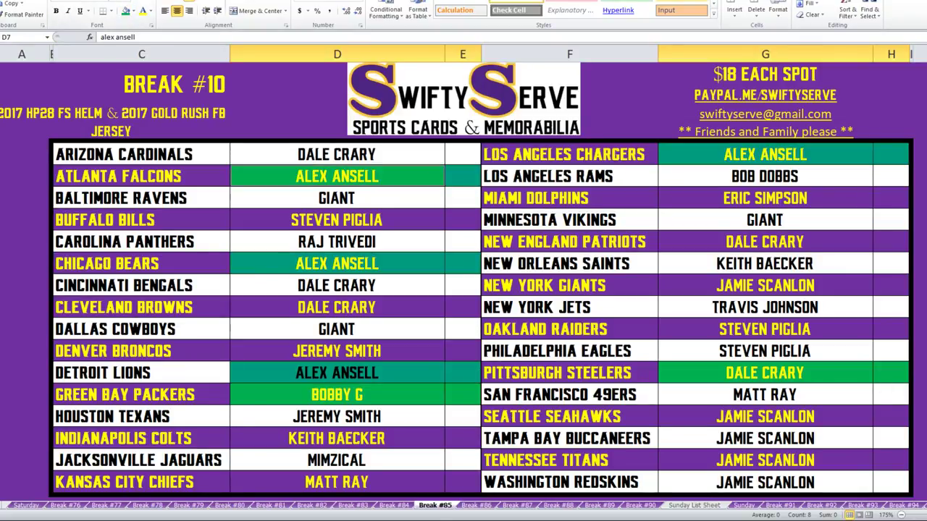
drag(765, 198, 890, 198)
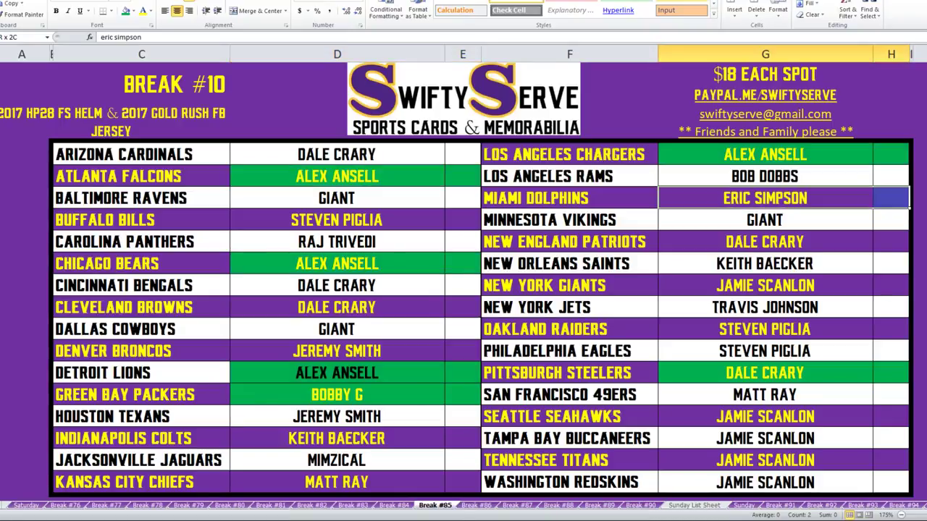
click(125, 10)
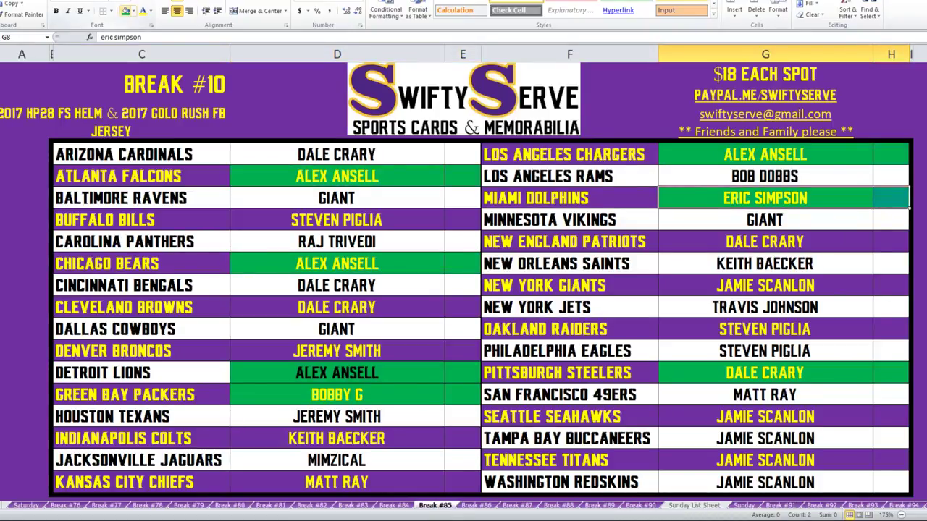
click(764, 241)
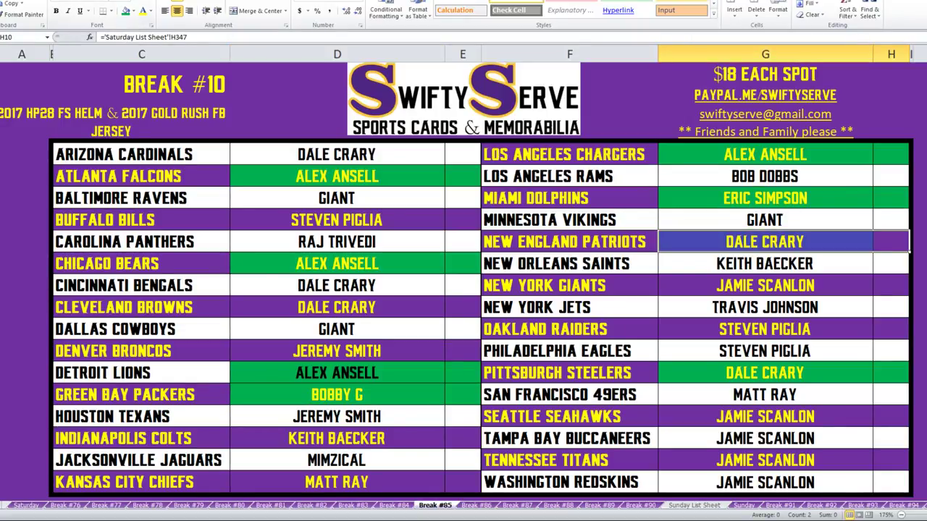
click(125, 11)
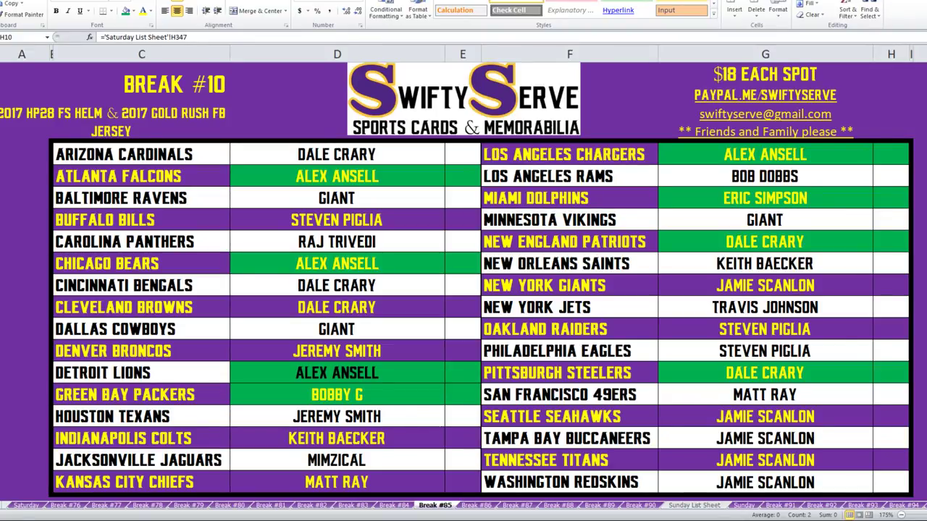
Step: Select name cells D6:E21 and G6:H21 together and apply green fill to all of them
drag(337, 154, 464, 482)
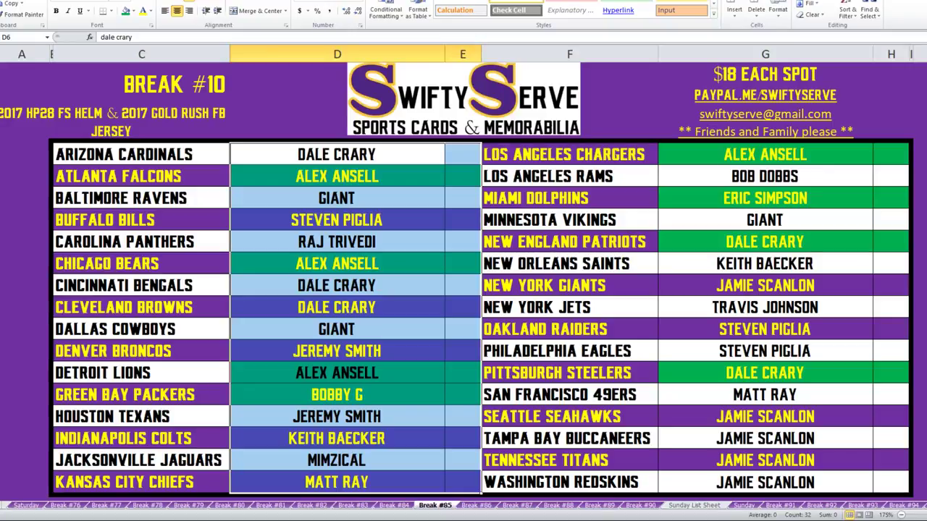
drag(765, 154, 890, 482)
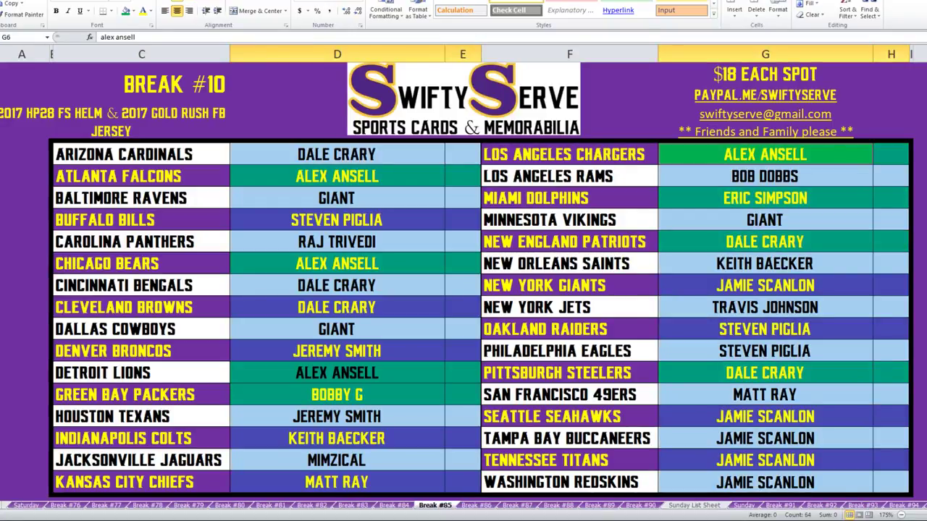
click(125, 11)
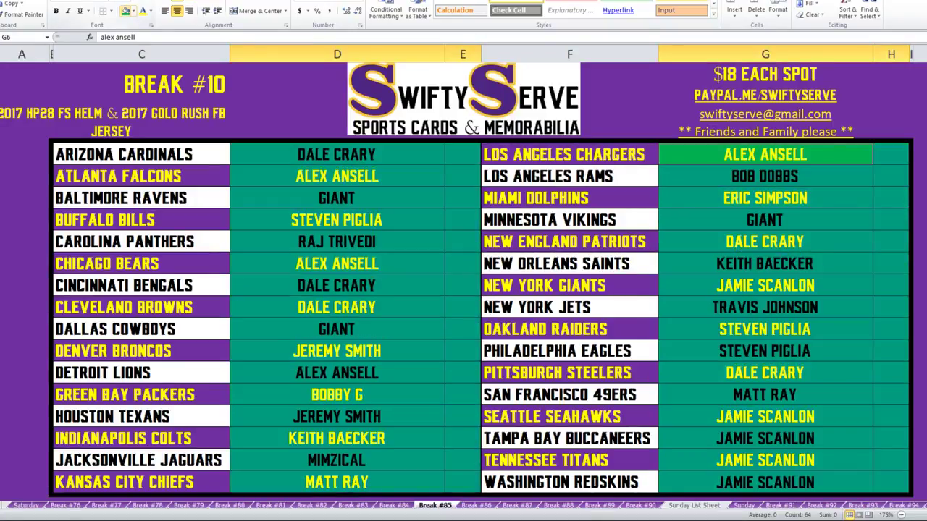